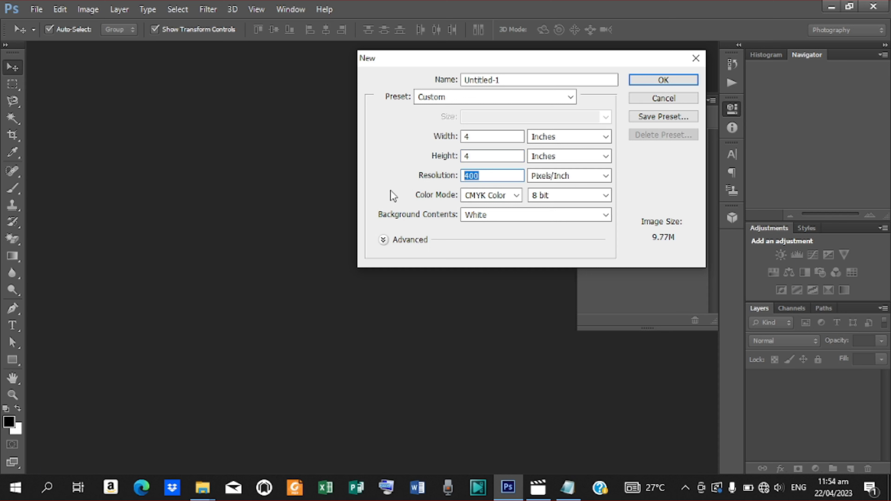
Step: Create a new 4 × 4 inch document with a resolution of 400 pixels/inch, RGB Color mode and a white background
{"action": "type", "text": "400"}
{"action": "left_click", "coordinate": [516, 195]}
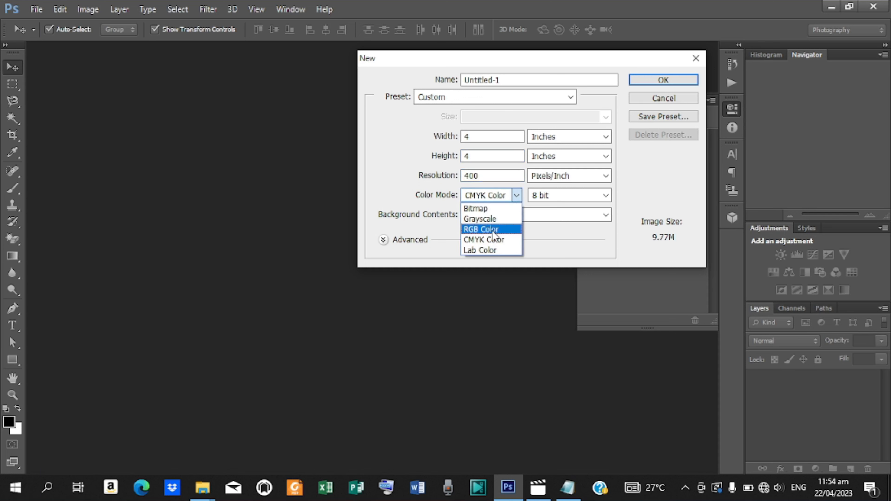
{"action": "left_click", "coordinate": [492, 231]}
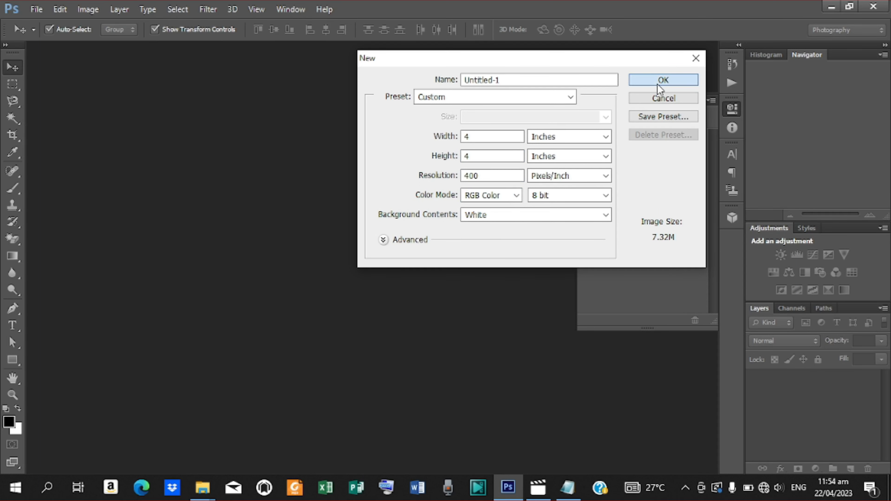
{"action": "left_click", "coordinate": [658, 84]}
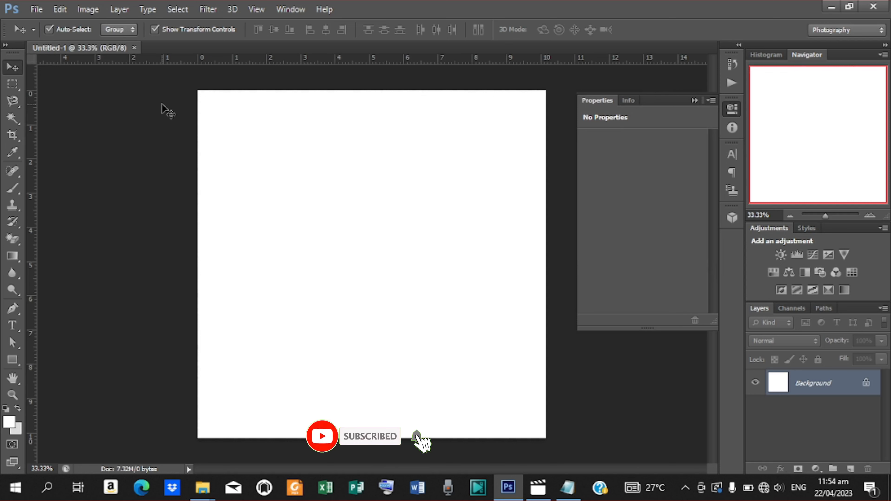
Step: Place the LF1P0 texture image over the canvas and set its layer opacity to 68%
{"action": "left_click", "coordinate": [34, 10]}
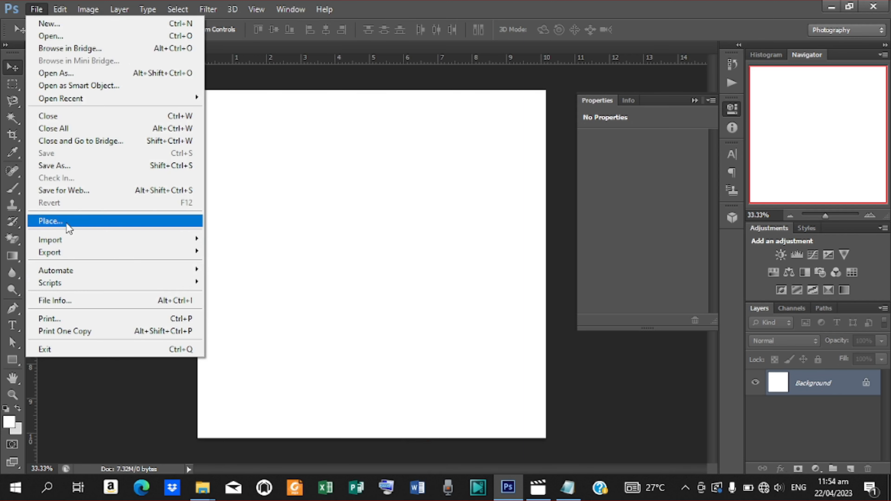
{"action": "left_click", "coordinate": [66, 224]}
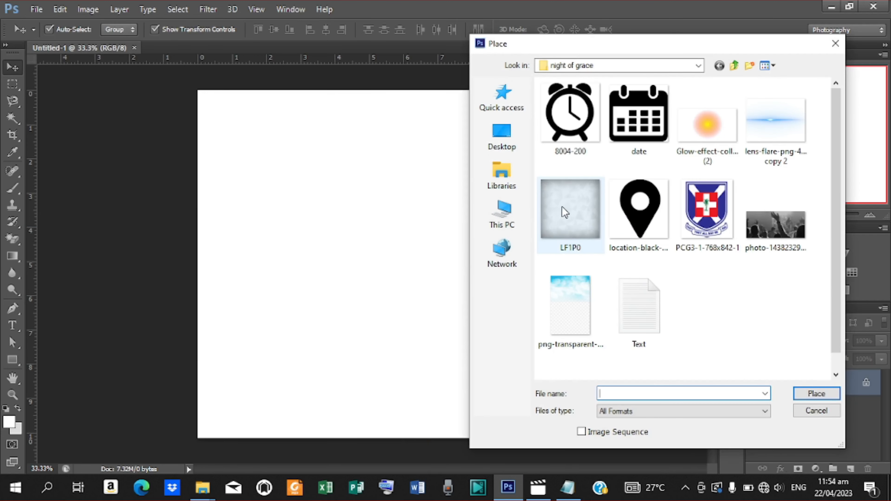
{"action": "left_click", "coordinate": [564, 212]}
{"action": "left_click", "coordinate": [815, 393]}
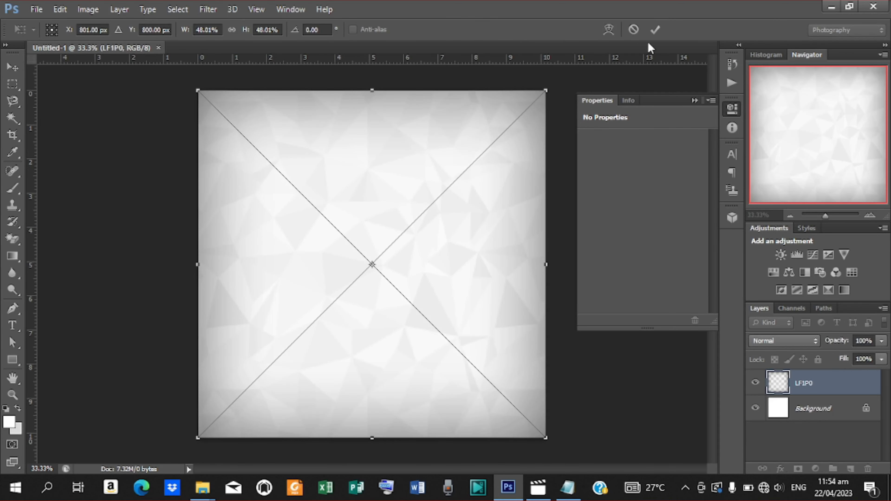
{"action": "left_click", "coordinate": [655, 30]}
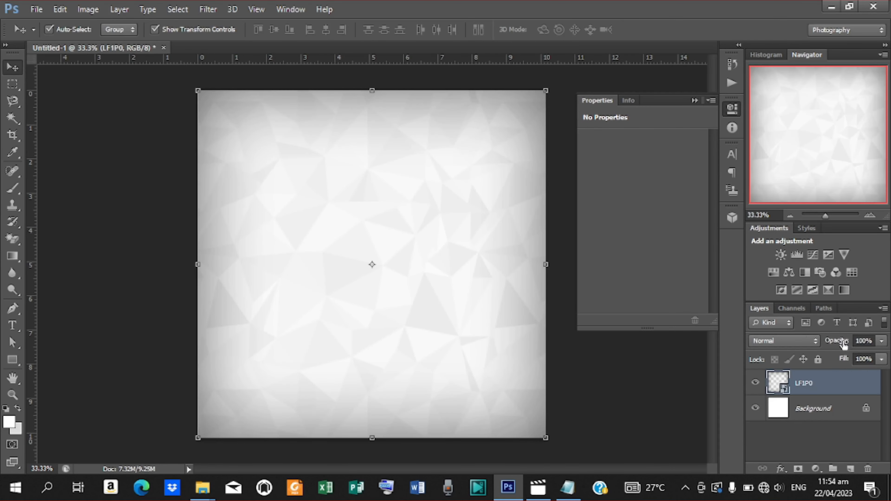
{"action": "left_click_drag", "start_coordinate": [843, 344], "coordinate": [822, 345]}
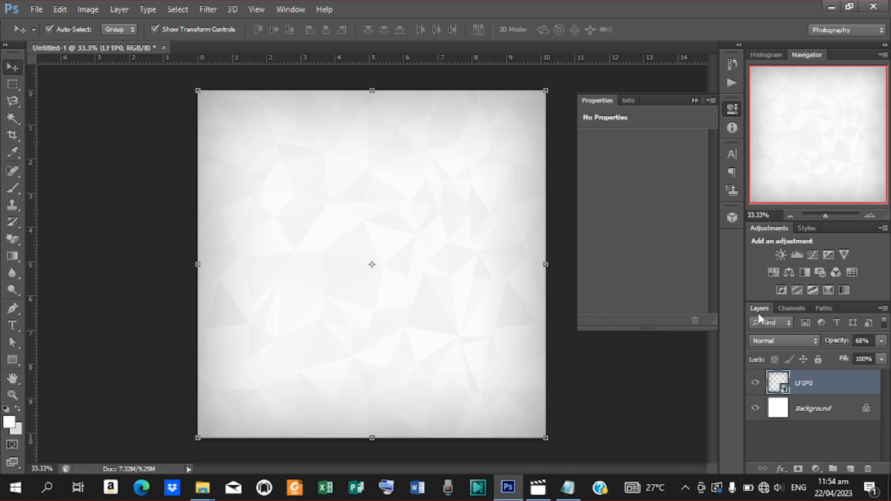
{"action": "left_click", "coordinate": [37, 9]}
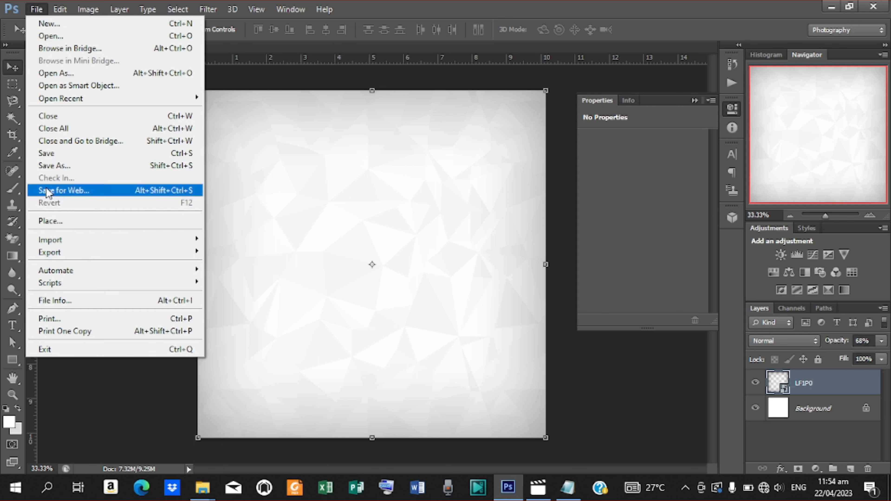
{"action": "left_click", "coordinate": [44, 222]}
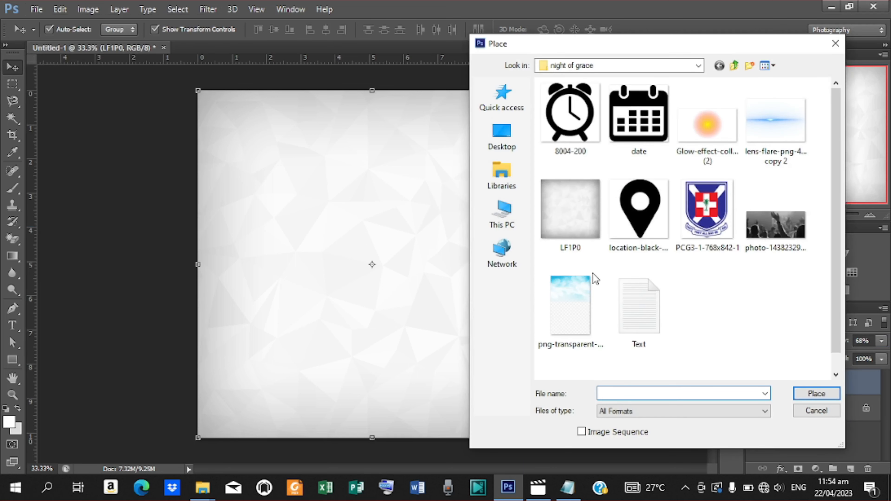
{"action": "left_click", "coordinate": [771, 215]}
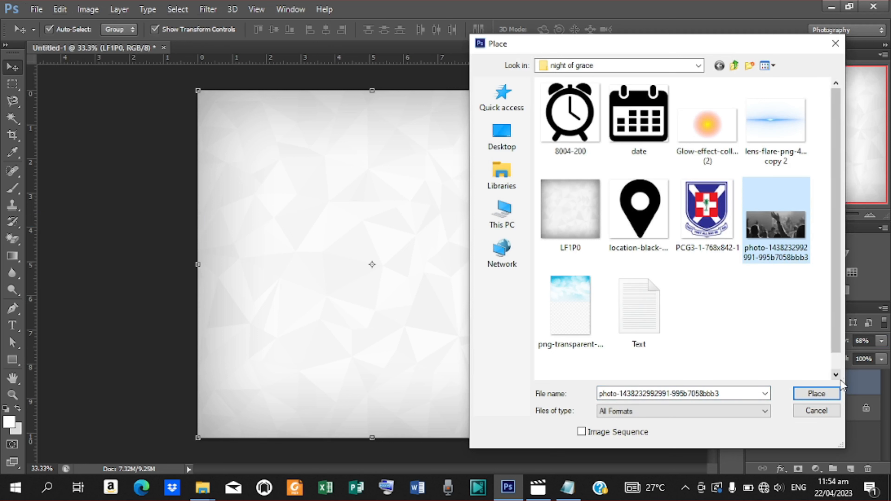
{"action": "left_click", "coordinate": [816, 394]}
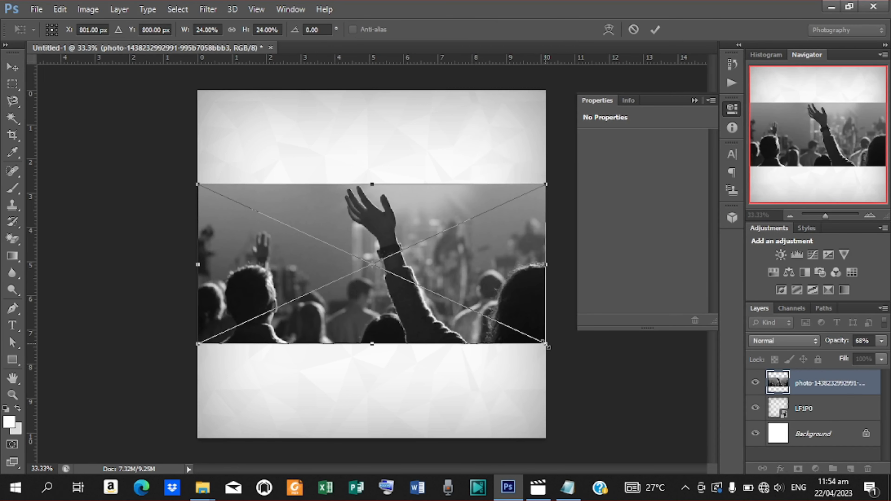
Step: Scale the crowd photo to about 26.87% width and 31.17% height, covering the lower part of the canvas down to its bottom edge
{"action": "left_click_drag", "start_coordinate": [548, 347], "coordinate": [566, 359]}
{"action": "left_click_drag", "start_coordinate": [466, 273], "coordinate": [459, 366]}
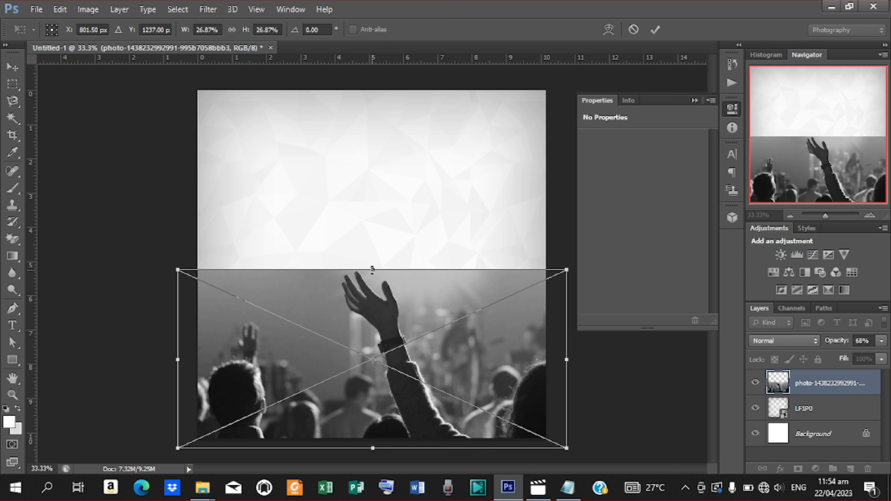
{"action": "left_click_drag", "start_coordinate": [373, 270], "coordinate": [372, 256]}
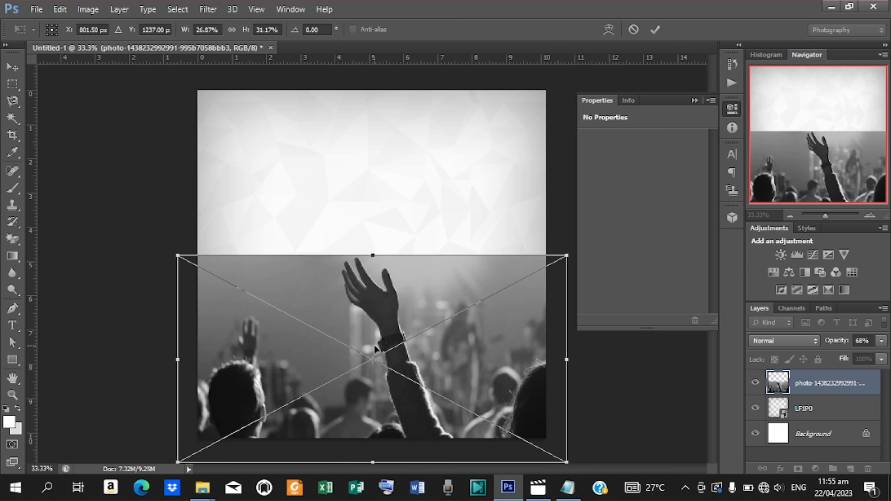
{"action": "left_click_drag", "start_coordinate": [375, 344], "coordinate": [375, 324]}
{"action": "key", "text": "Down"}
{"action": "key", "text": "Down"}
{"action": "key", "text": "Down"}
{"action": "key", "text": "Down"}
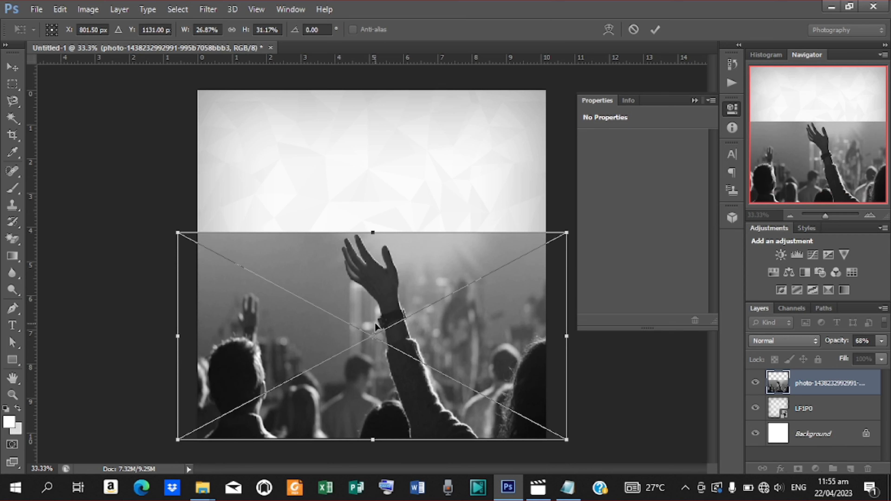
{"action": "left_click", "coordinate": [655, 29]}
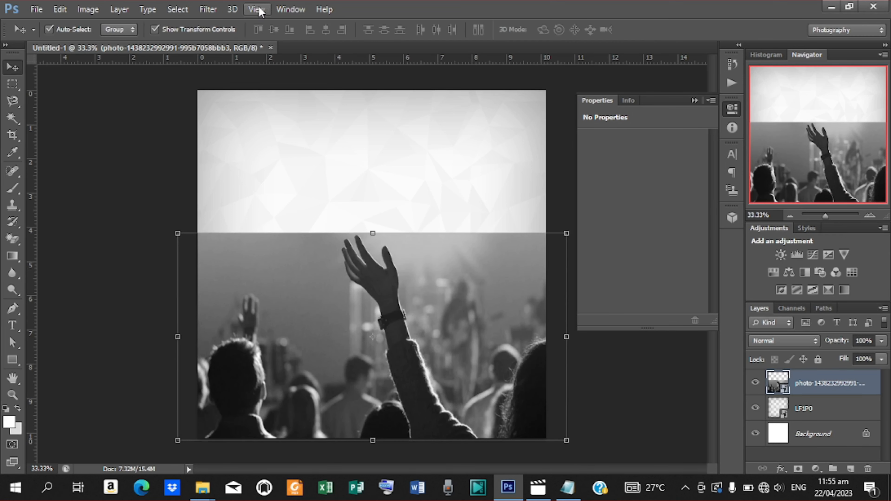
Step: Apply a Gaussian Blur with a radius of 14.1 pixels to the crowd photo
{"action": "left_click", "coordinate": [211, 9]}
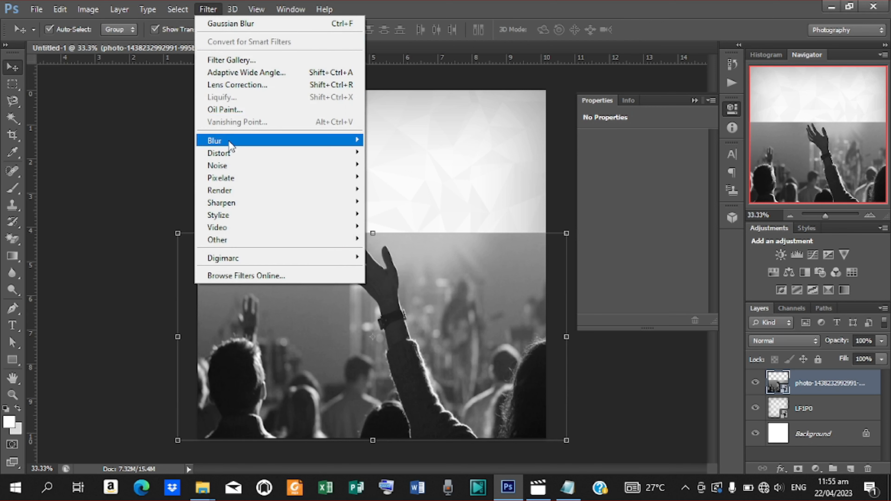
{"action": "mouse_move", "coordinate": [231, 141]}
{"action": "left_click", "coordinate": [402, 232]}
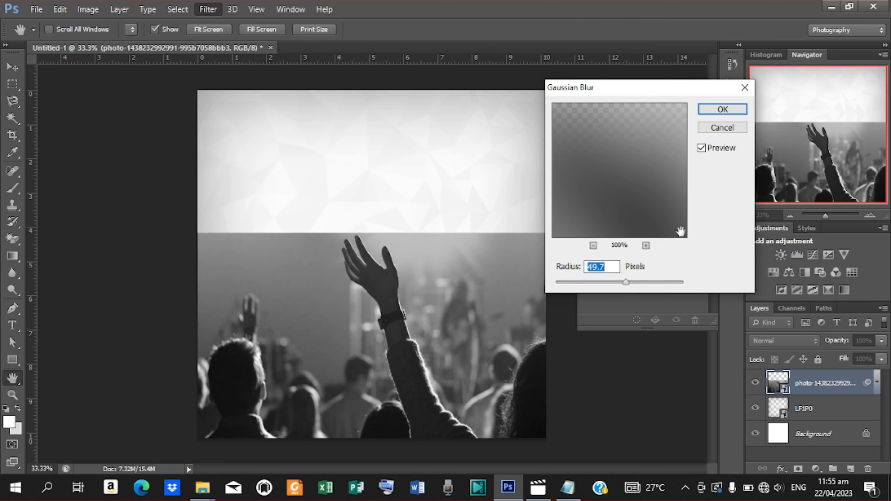
{"action": "left_click_drag", "start_coordinate": [626, 283], "coordinate": [603, 289]}
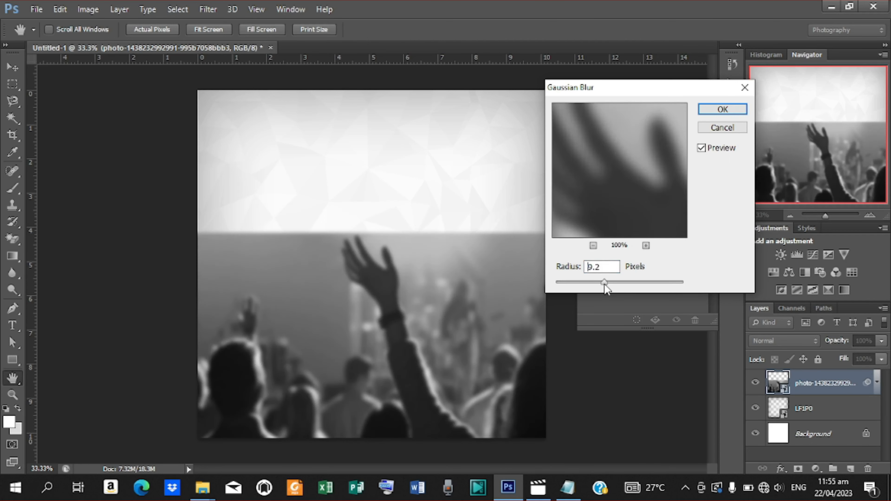
{"action": "left_click_drag", "start_coordinate": [605, 285], "coordinate": [609, 284]}
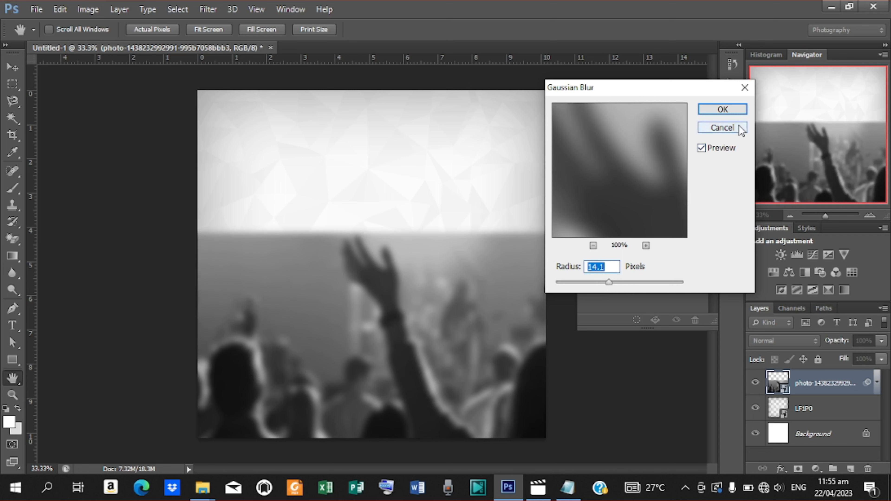
{"action": "left_click", "coordinate": [722, 110]}
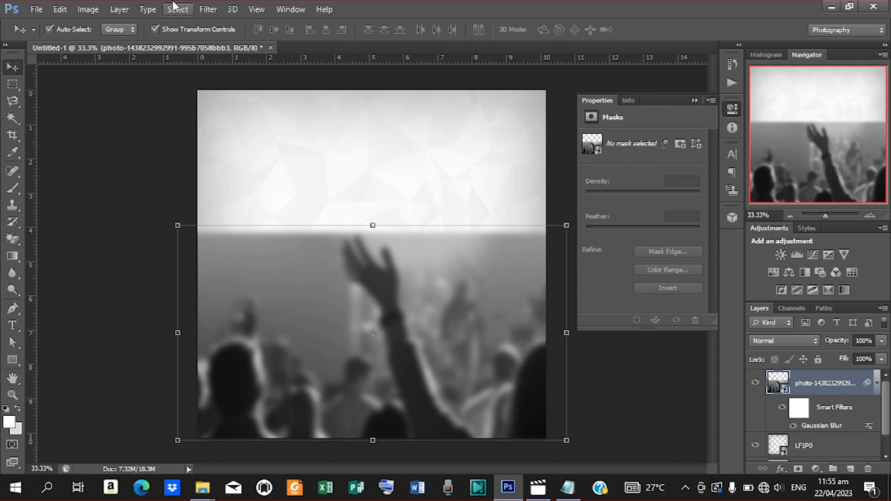
Step: Place the png-transparent cloud sky image and stretch it to about 84.70% width so it spans the whole canvas
{"action": "left_click", "coordinate": [37, 9]}
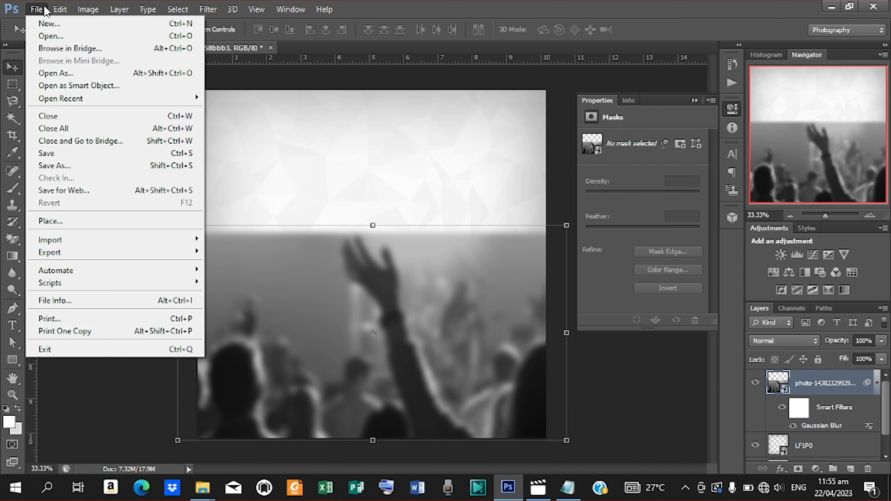
{"action": "left_click", "coordinate": [50, 221]}
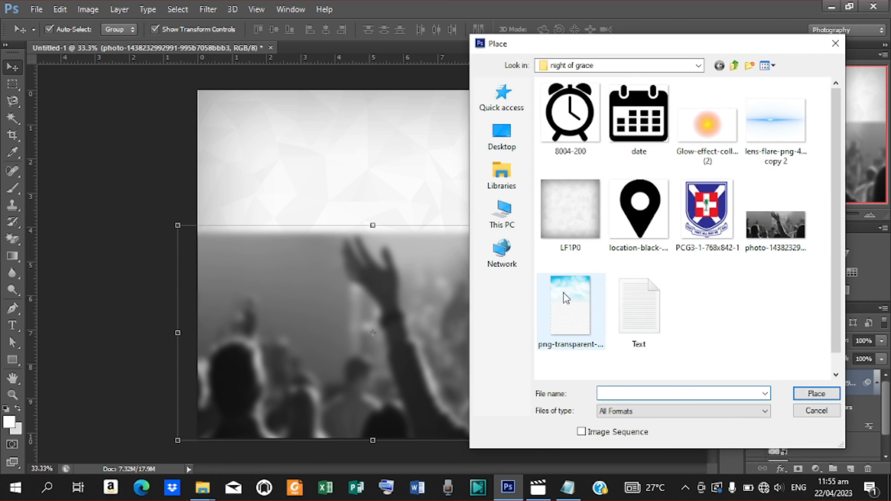
{"action": "left_click", "coordinate": [567, 295]}
{"action": "left_click", "coordinate": [816, 393]}
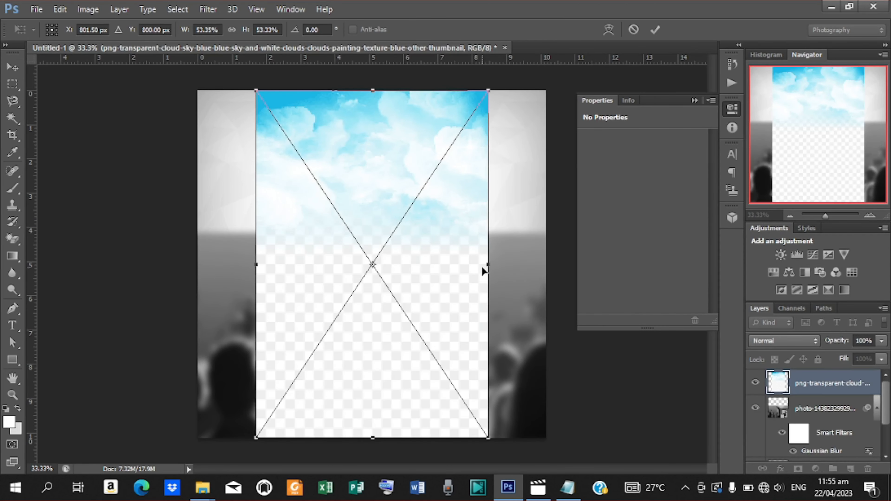
{"action": "left_click_drag", "start_coordinate": [487, 264], "coordinate": [559, 265]}
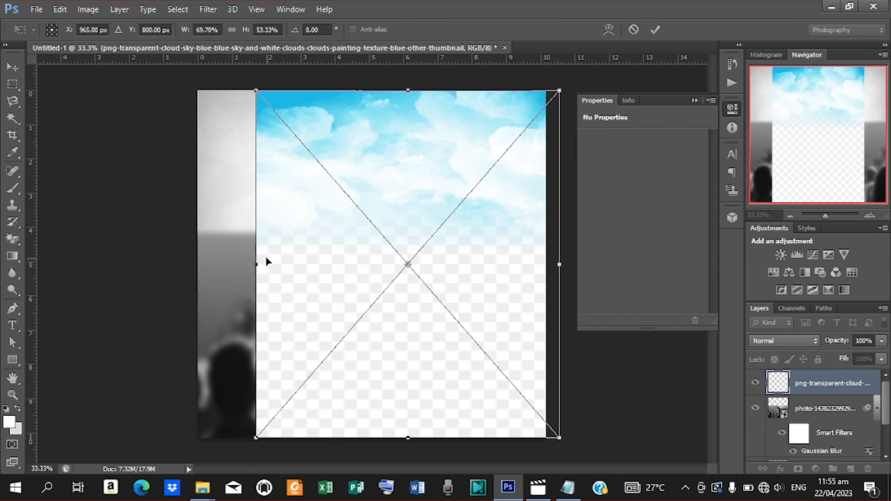
{"action": "left_click_drag", "start_coordinate": [259, 263], "coordinate": [193, 255]}
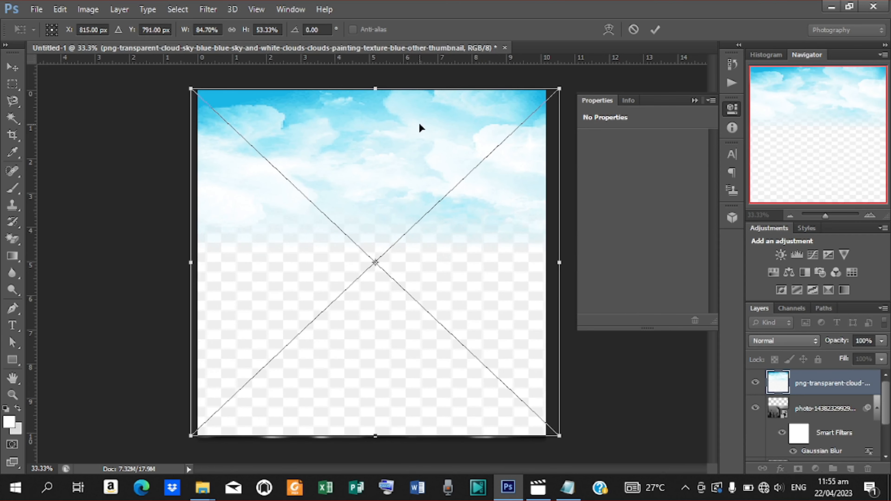
{"action": "left_click", "coordinate": [655, 30]}
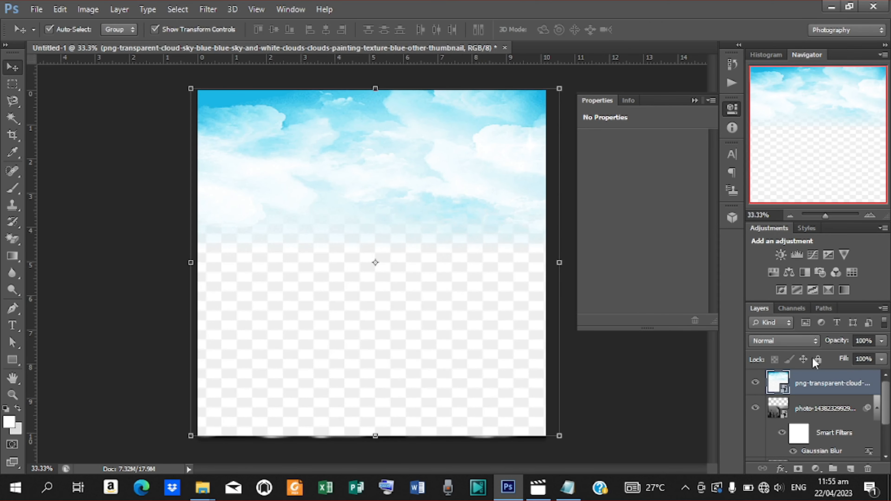
Step: Rasterize the cloud sky layer and add a layer mask to it
{"action": "right_click", "coordinate": [821, 386]}
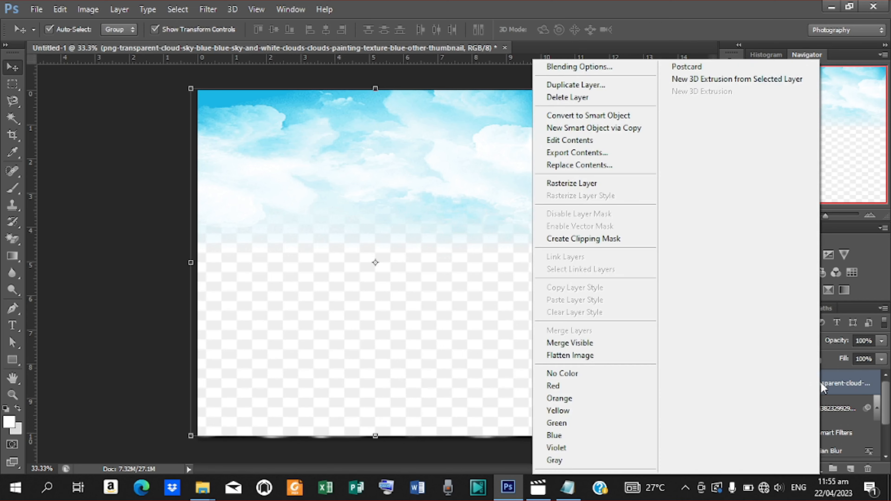
{"action": "left_click", "coordinate": [551, 189]}
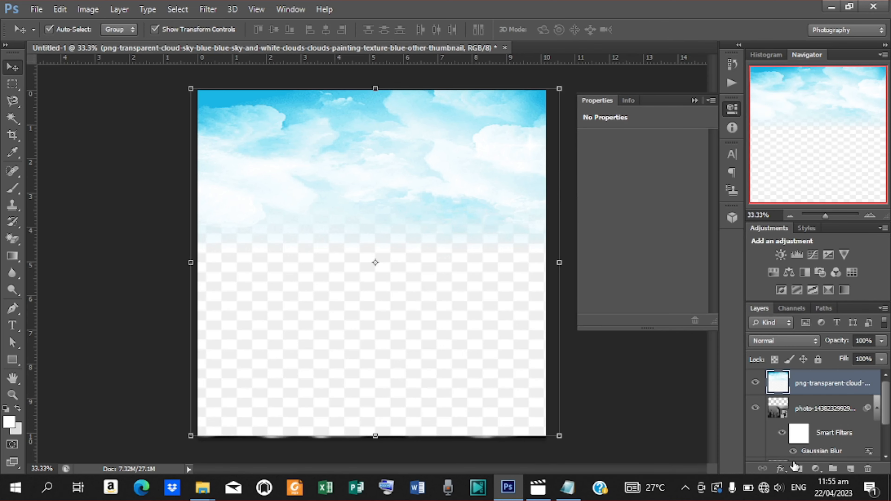
{"action": "left_click", "coordinate": [799, 469]}
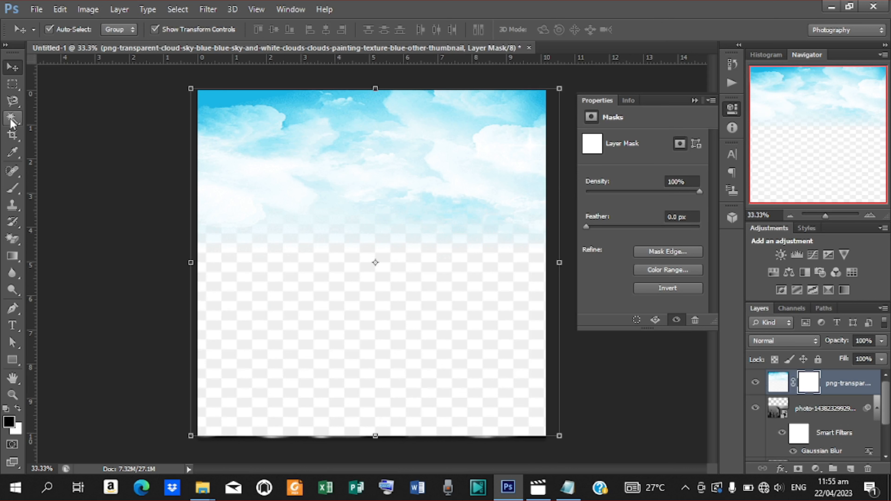
Step: Paint the cloud layer's mask black with a soft brush enlarged to 1300 px, hiding the checkered area below the clouds
{"action": "left_click", "coordinate": [12, 187]}
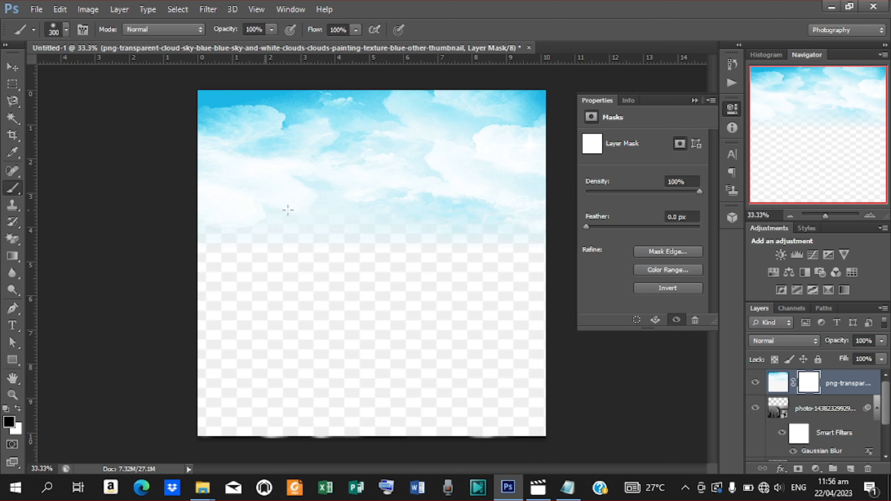
{"action": "left_click", "coordinate": [525, 297]}
{"action": "key", "text": "bracketright"}
{"action": "key", "text": "bracketright"}
{"action": "key", "text": "bracketright"}
{"action": "key", "text": "bracketright"}
{"action": "key", "text": "bracketright"}
{"action": "key", "text": "bracketright"}
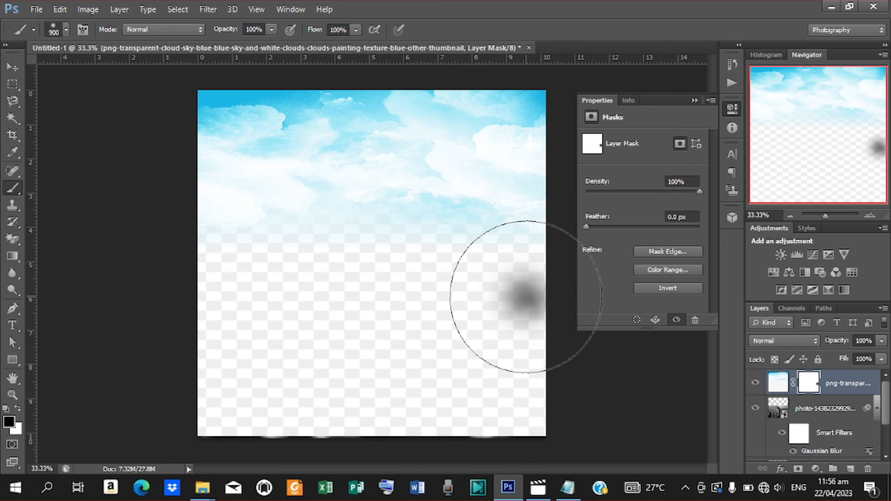
{"action": "key", "text": "bracketright"}
{"action": "key", "text": "bracketright"}
{"action": "key", "text": "bracketright"}
{"action": "key", "text": "bracketright"}
{"action": "mouse_move", "coordinate": [515, 354]}
{"action": "left_mouse_down"}
{"action": "mouse_move", "coordinate": [374, 356]}
{"action": "mouse_move", "coordinate": [443, 365]}
{"action": "mouse_move", "coordinate": [300, 373]}
{"action": "mouse_move", "coordinate": [323, 364]}
{"action": "mouse_move", "coordinate": [200, 359]}
{"action": "mouse_move", "coordinate": [521, 373]}
{"action": "left_mouse_up"}
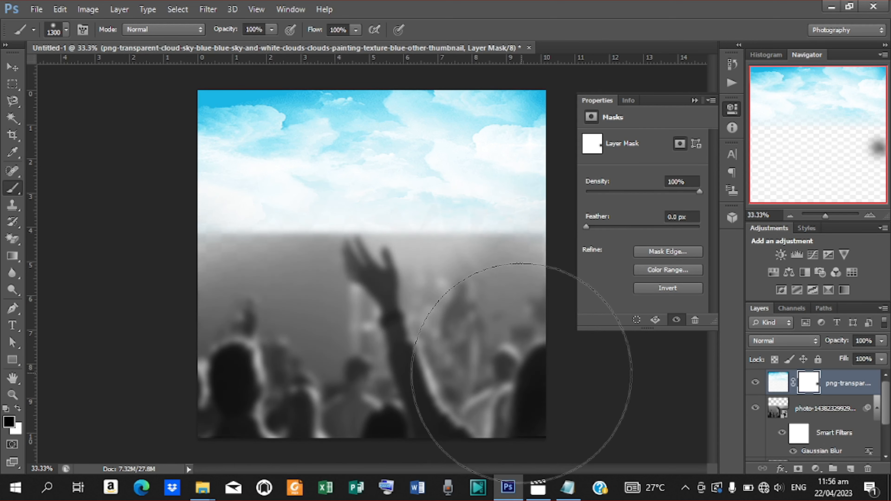
Step: Add a layer mask to the crowd photo and brush black across its upper edge to fade it into the clouds
{"action": "left_click", "coordinate": [810, 408]}
{"action": "left_click", "coordinate": [798, 469]}
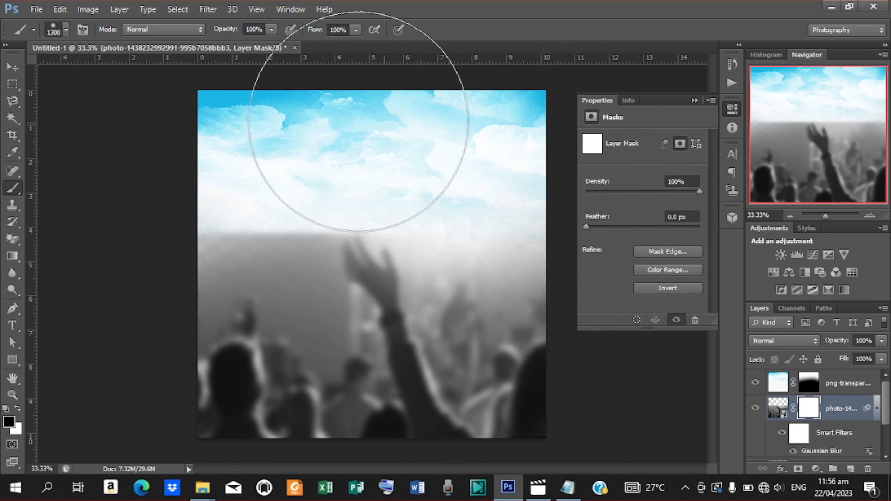
{"action": "mouse_move", "coordinate": [358, 122]}
{"action": "left_mouse_down"}
{"action": "mouse_move", "coordinate": [304, 120]}
{"action": "mouse_move", "coordinate": [285, 134]}
{"action": "mouse_move", "coordinate": [301, 122]}
{"action": "mouse_move", "coordinate": [366, 124]}
{"action": "mouse_move", "coordinate": [250, 129]}
{"action": "mouse_move", "coordinate": [261, 129]}
{"action": "mouse_move", "coordinate": [238, 119]}
{"action": "left_mouse_up"}
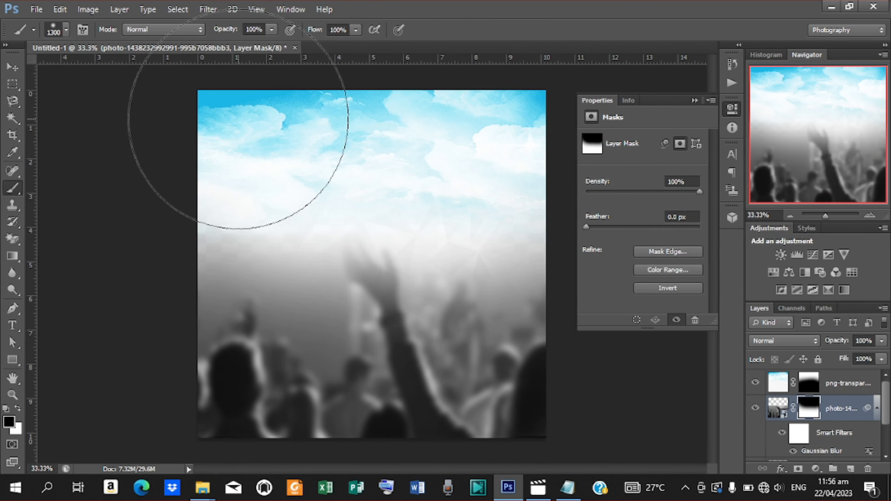
Step: Apply a Gaussian Blur with a radius of 30.3 pixels to the cloud sky layer
{"action": "left_click", "coordinate": [12, 66]}
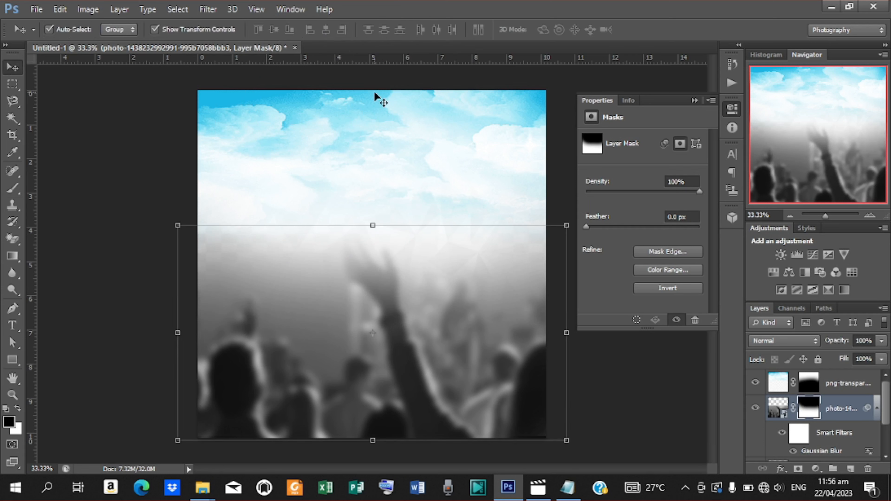
{"action": "left_click", "coordinate": [422, 134]}
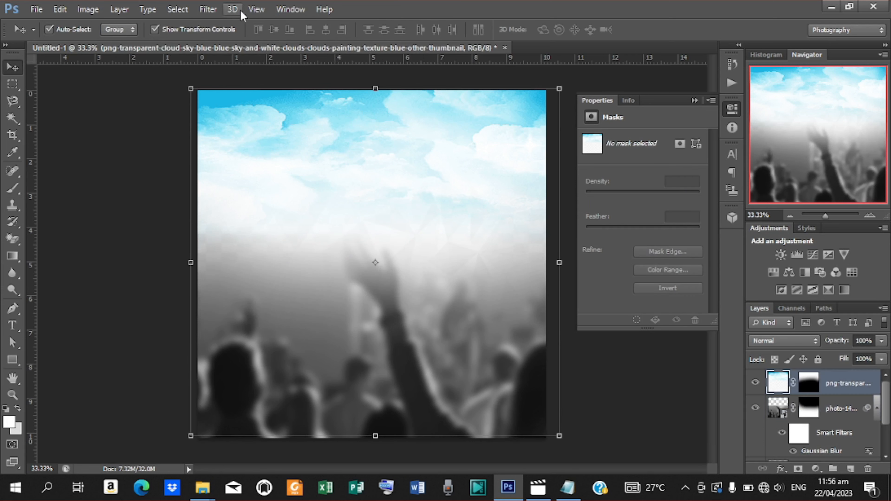
{"action": "left_click", "coordinate": [210, 10]}
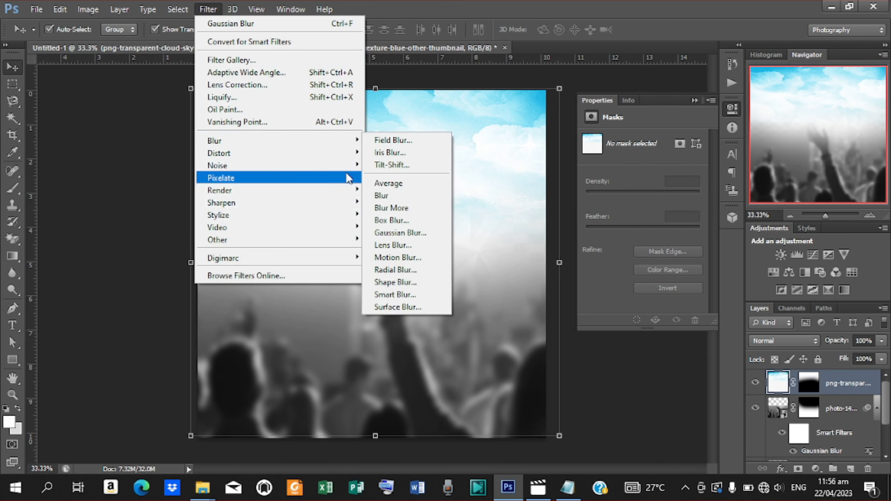
{"action": "left_click", "coordinate": [400, 233]}
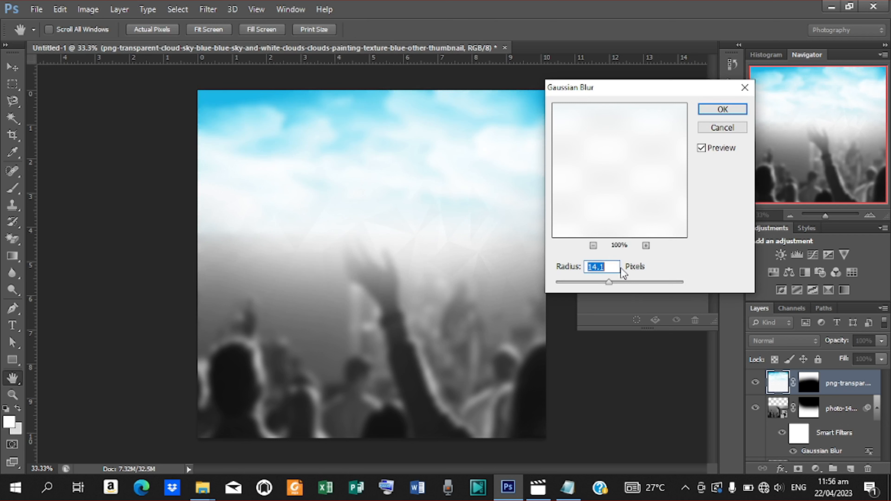
{"action": "left_click_drag", "start_coordinate": [609, 284], "coordinate": [617, 286]}
{"action": "type", "text": "30.3"}
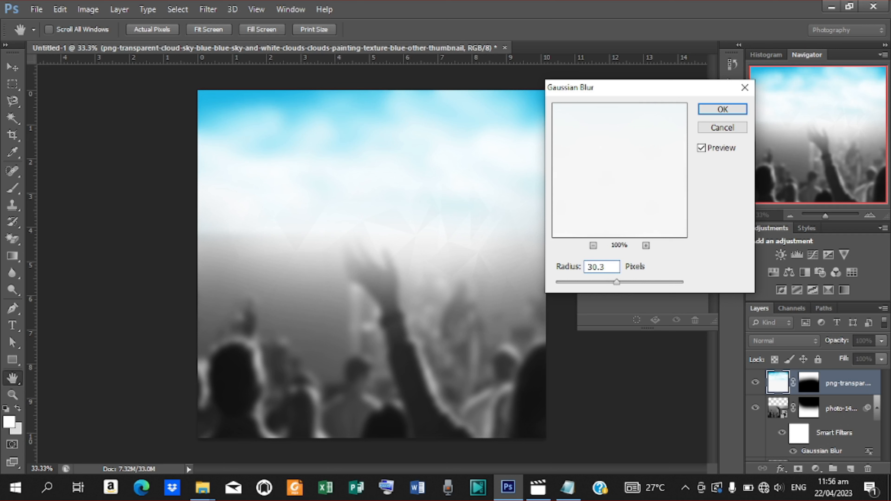
{"action": "key", "text": "Return"}
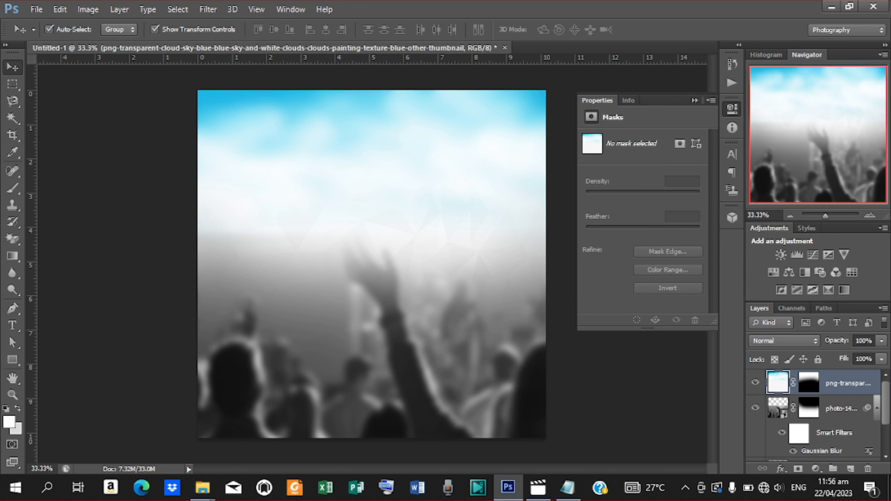
{"action": "left_click", "coordinate": [621, 361]}
Step: Add a light blue (#77c1ff) Solid Color fill layer above the cloud sky layer
{"action": "left_click", "coordinate": [830, 384]}
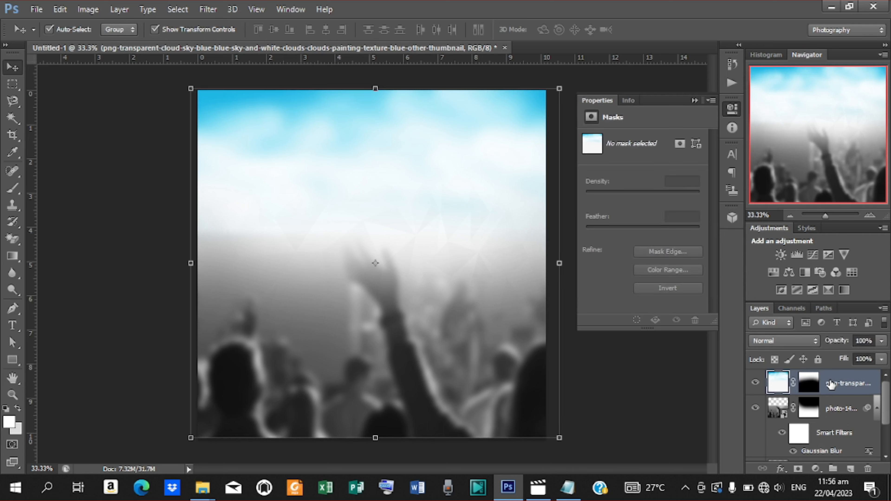
{"action": "left_click", "coordinate": [816, 469]}
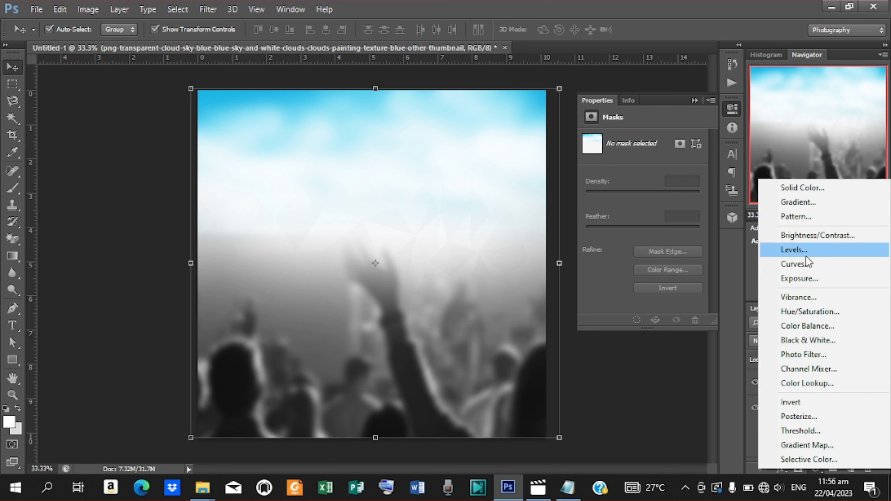
{"action": "left_click", "coordinate": [801, 190]}
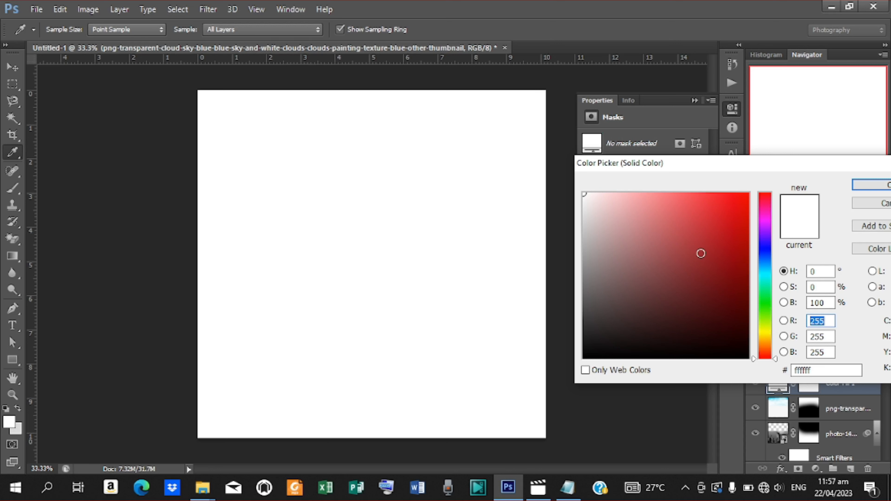
{"action": "left_click", "coordinate": [765, 264]}
{"action": "left_click", "coordinate": [656, 195]}
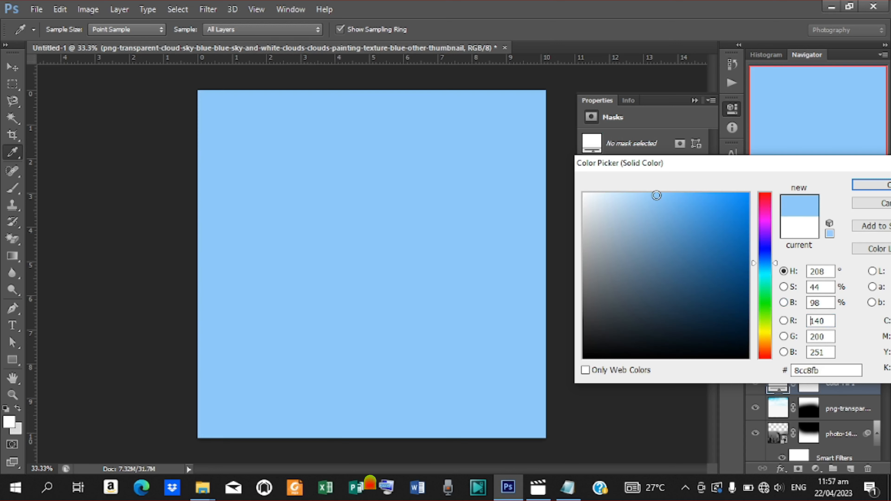
{"action": "left_click", "coordinate": [669, 194]}
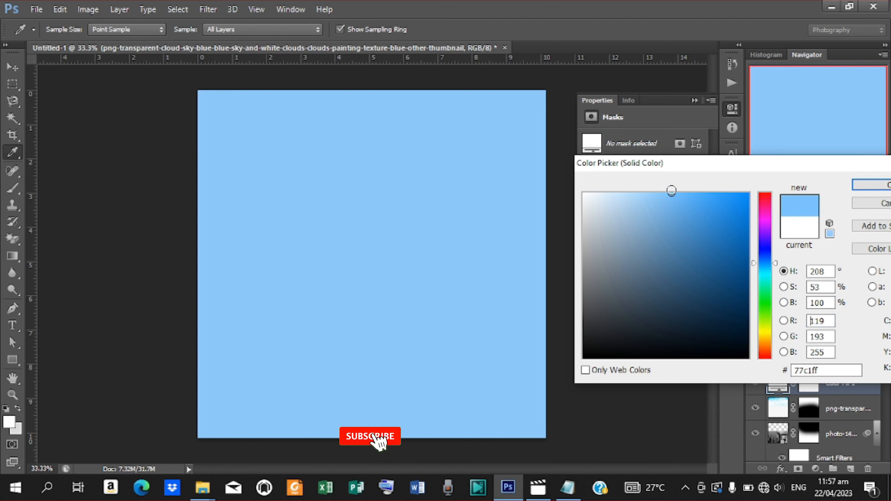
{"action": "left_click", "coordinate": [865, 184]}
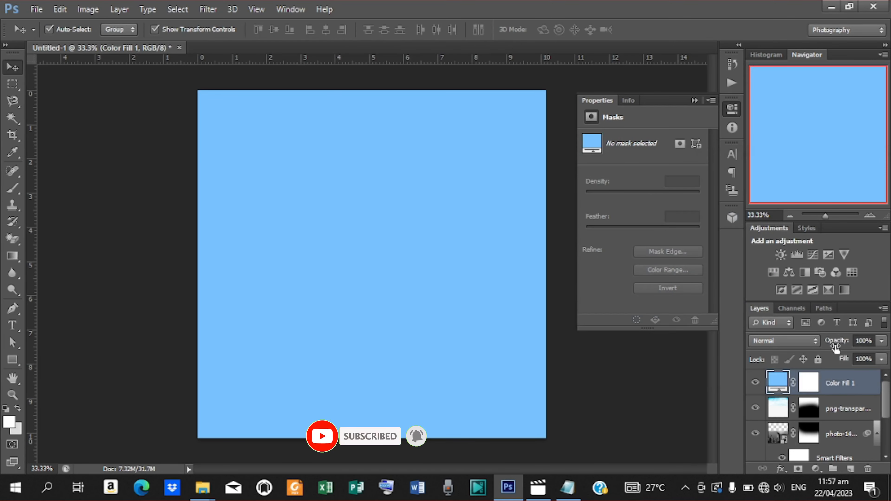
Step: Reduce the blue color fill layer's opacity to 25% and deselect it
{"action": "left_click_drag", "start_coordinate": [835, 348], "coordinate": [798, 345]}
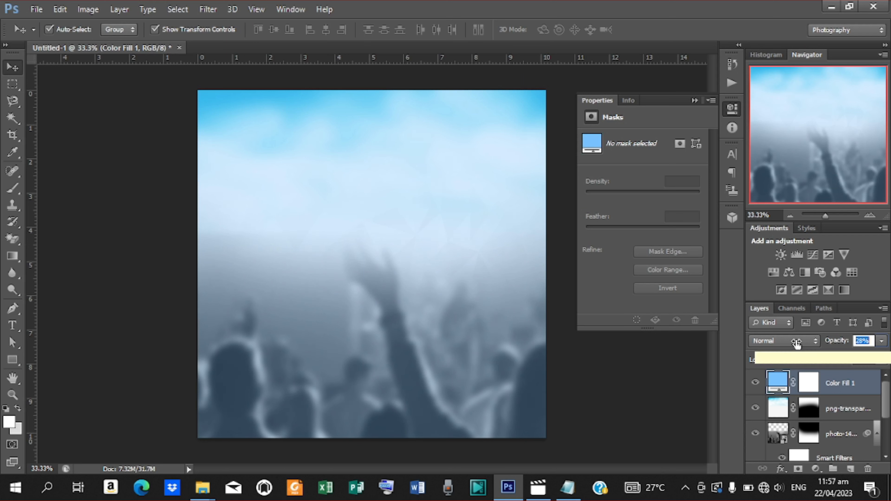
{"action": "left_click", "coordinate": [827, 344]}
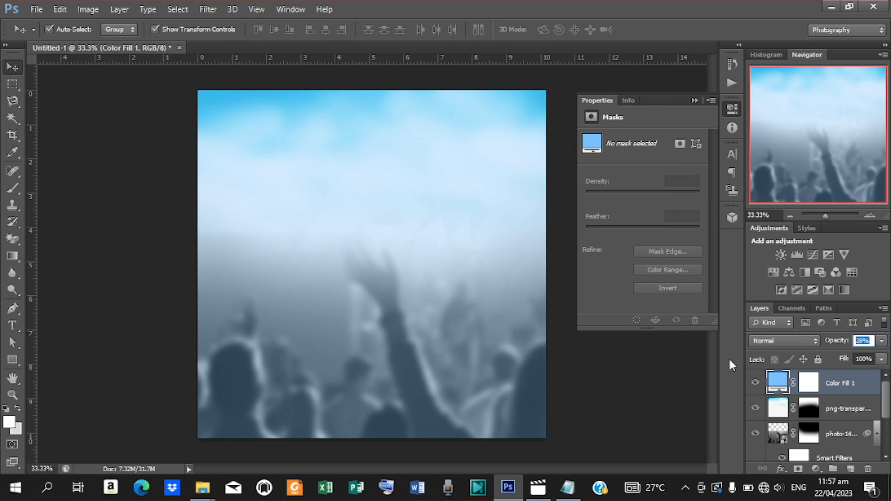
{"action": "type", "text": "25"}
{"action": "key", "text": "Return"}
{"action": "left_click", "coordinate": [95, 213]}
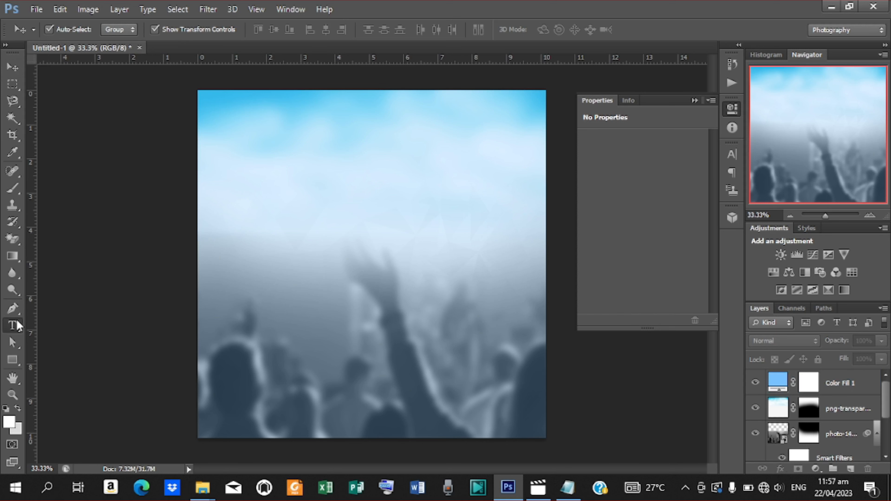
Step: Set the Type tool to Arial Nova Bold at 29.01 pt
{"action": "key", "text": "t"}
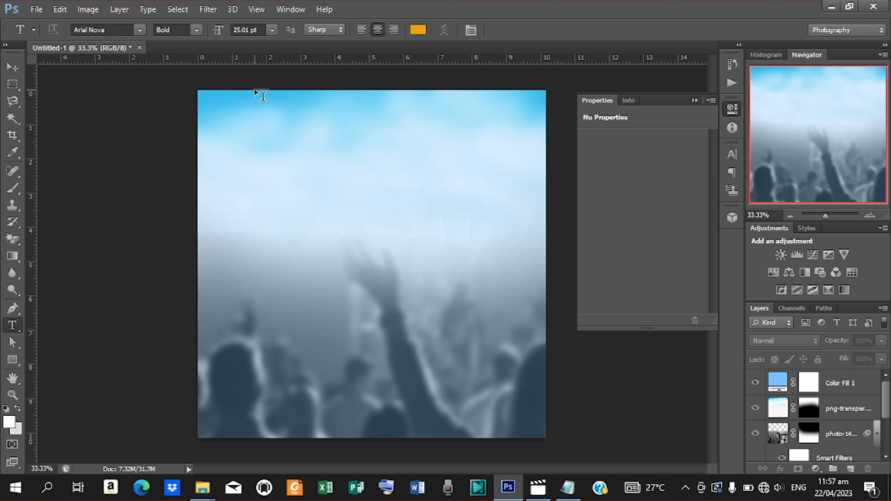
{"action": "left_click", "coordinate": [140, 28]}
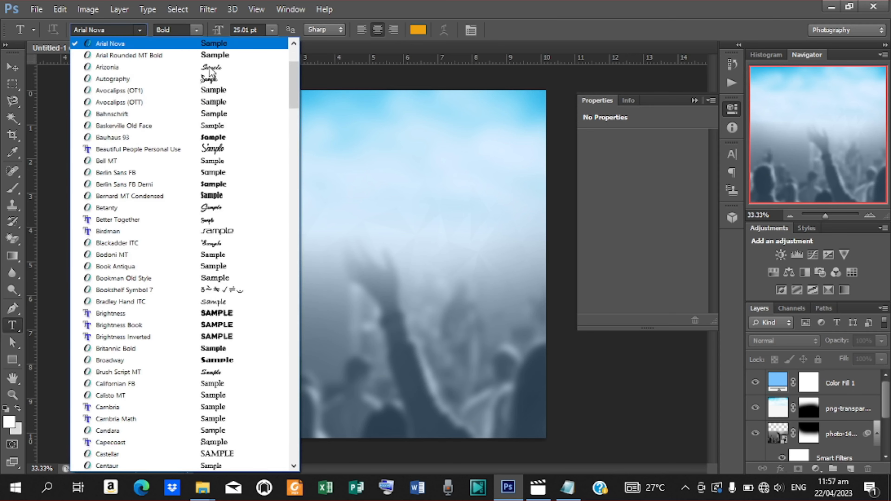
{"action": "left_click", "coordinate": [121, 42]}
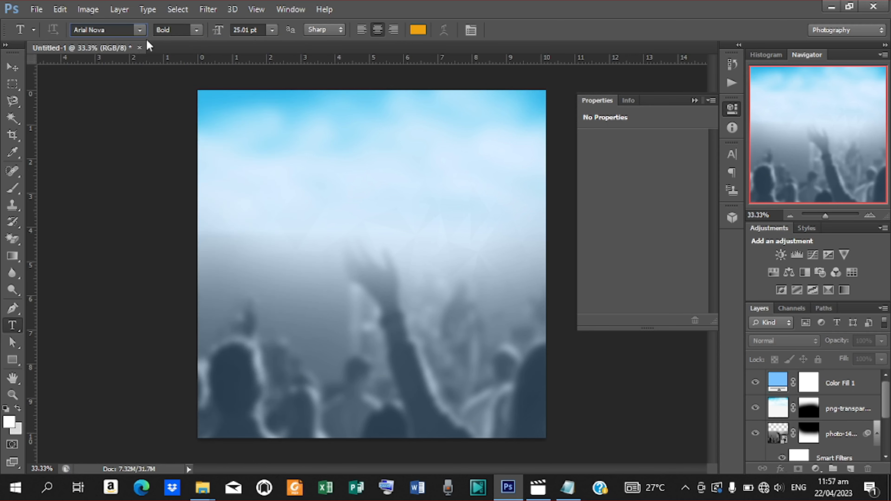
{"action": "left_click", "coordinate": [196, 30]}
{"action": "left_click", "coordinate": [166, 146]}
{"action": "left_click_drag", "start_coordinate": [218, 32], "coordinate": [225, 32]}
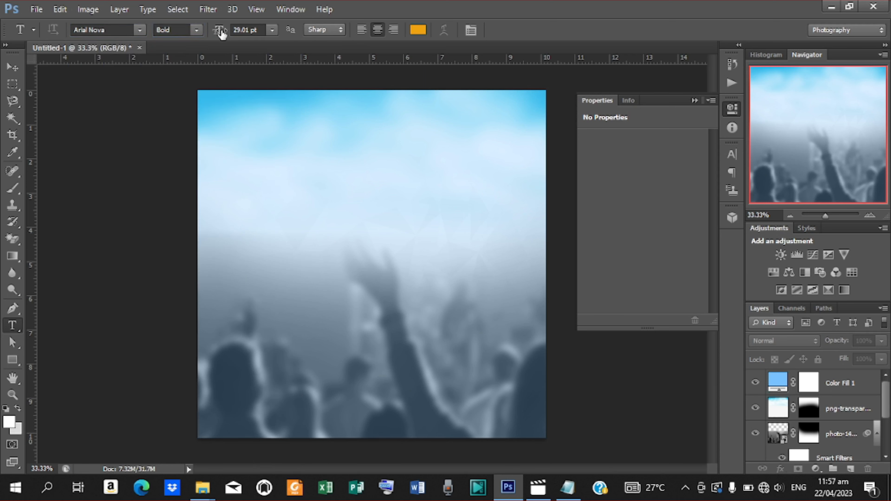
Step: Copy "PRESBYTERIAN CHURCH OF GHANA" from the Notepad text file and place it as a text layer on the flyer
{"action": "left_click", "coordinate": [252, 134]}
{"action": "left_click", "coordinate": [567, 487]}
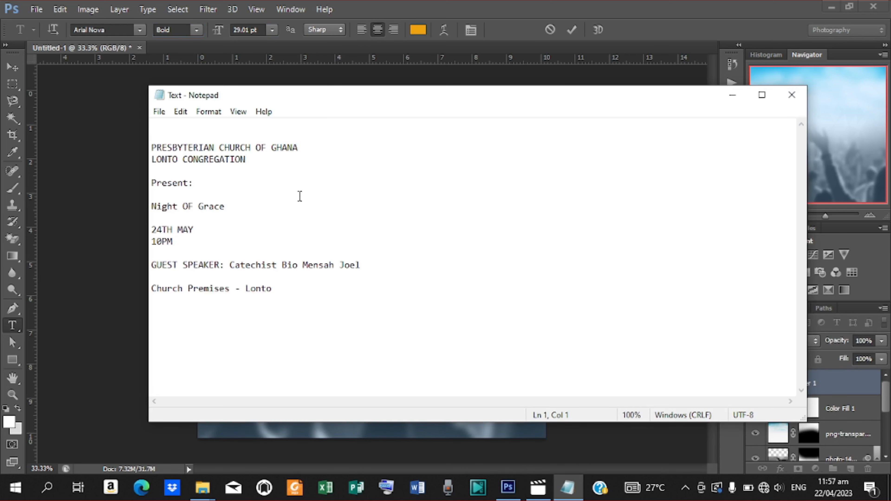
{"action": "left_click_drag", "start_coordinate": [304, 149], "coordinate": [193, 136]}
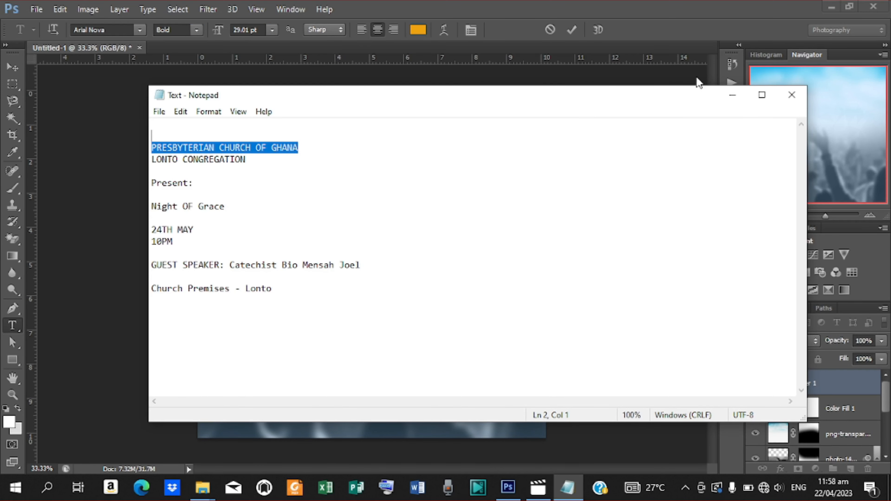
{"action": "left_click", "coordinate": [126, 219]}
{"action": "left_click", "coordinate": [253, 130]}
{"action": "type", "text": "AN CHURCH OF GHANA"}
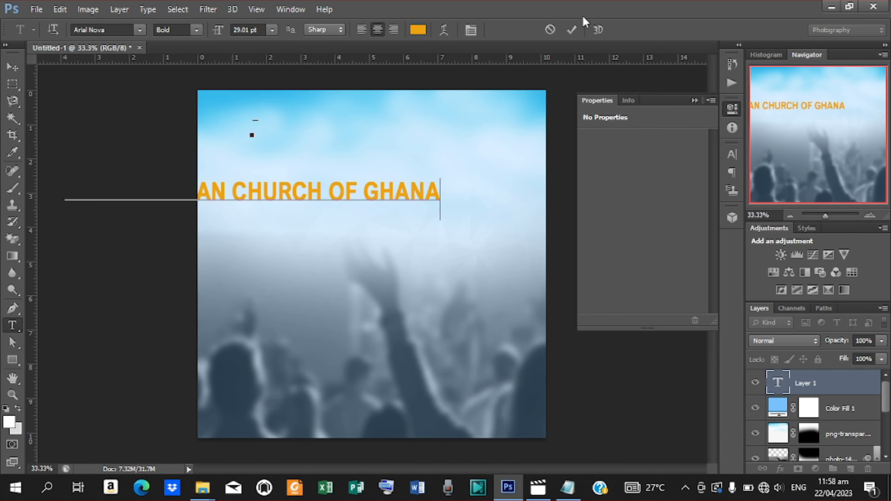
{"action": "left_click", "coordinate": [571, 29]}
Step: Move the church name to the upper middle of the canvas and reduce its font size to 14.01 pt
{"action": "key", "text": "v"}
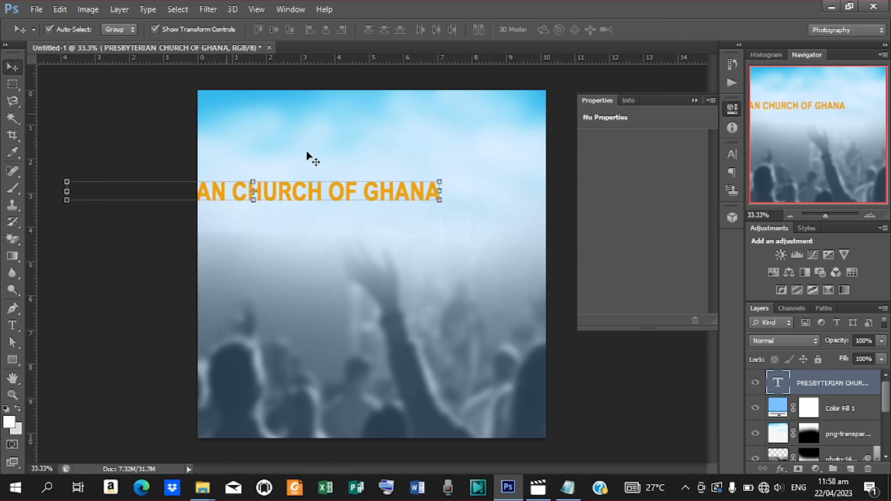
{"action": "left_click_drag", "start_coordinate": [359, 192], "coordinate": [466, 135]}
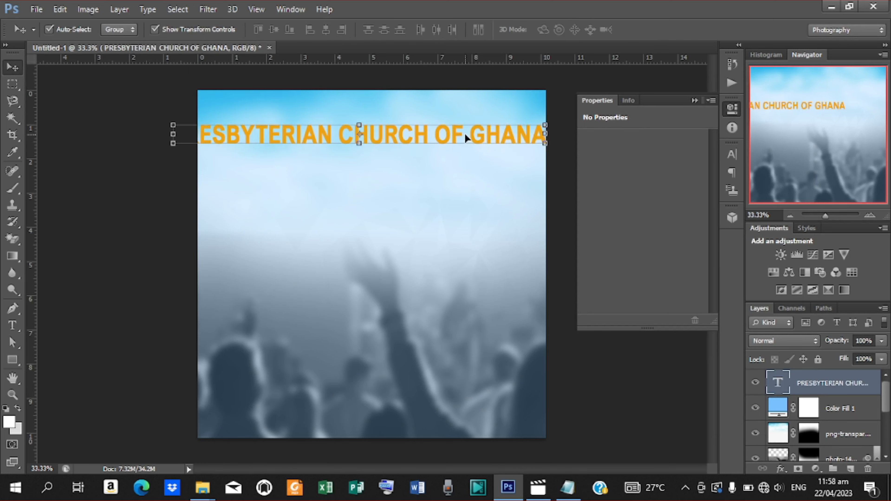
{"action": "left_click", "coordinate": [731, 153]}
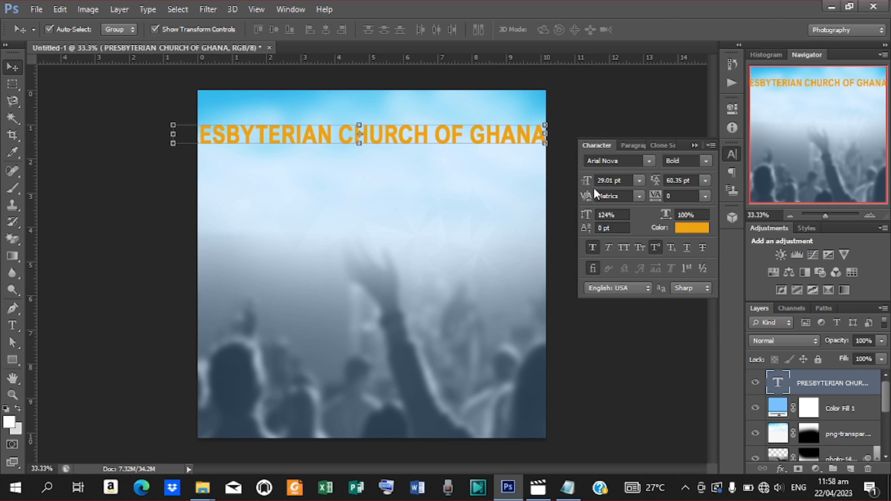
{"action": "left_click_drag", "start_coordinate": [591, 186], "coordinate": [581, 185]}
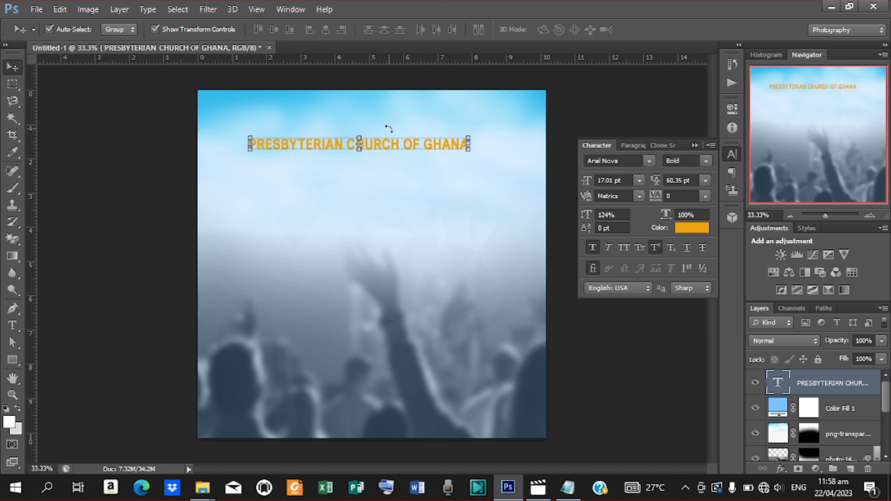
{"action": "left_click_drag", "start_coordinate": [370, 148], "coordinate": [386, 127]}
{"action": "left_click_drag", "start_coordinate": [586, 180], "coordinate": [587, 186]}
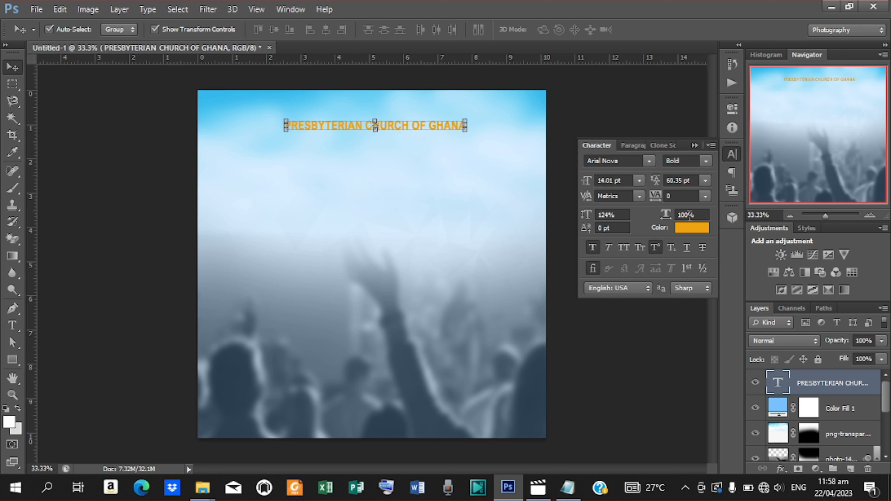
Step: Change the church name's text color to dark grey #363636
{"action": "left_click", "coordinate": [689, 226]}
{"action": "left_click_drag", "start_coordinate": [618, 220], "coordinate": [582, 192]}
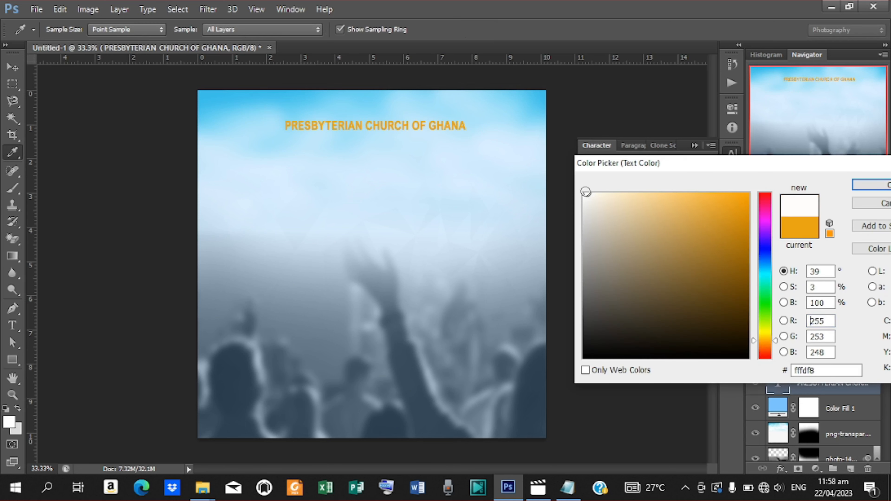
{"action": "left_click", "coordinate": [587, 219]}
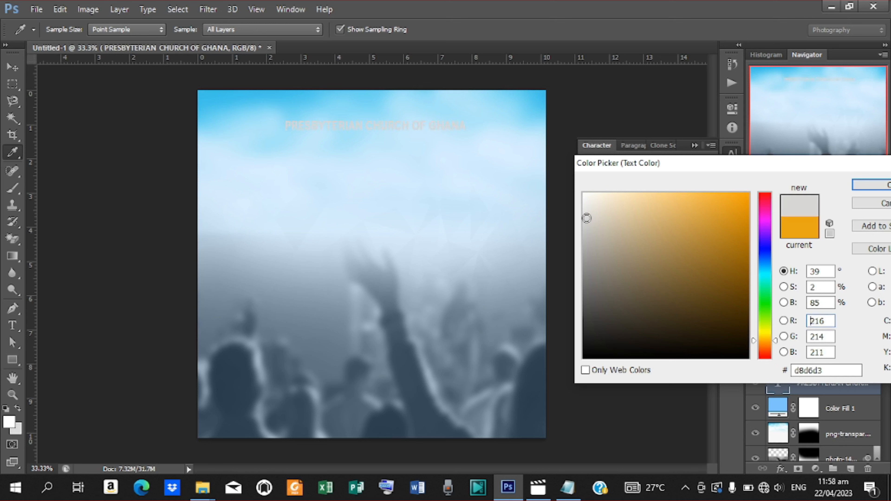
{"action": "left_click_drag", "start_coordinate": [586, 219], "coordinate": [576, 320]}
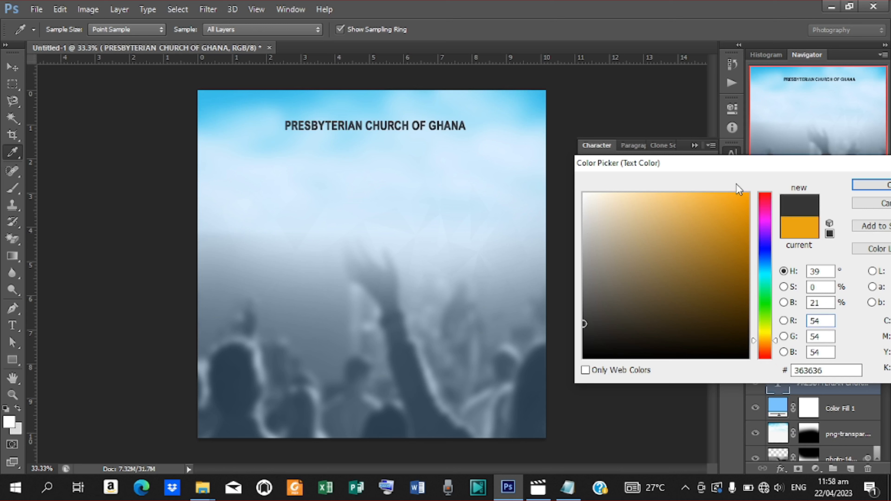
{"action": "left_click", "coordinate": [869, 184]}
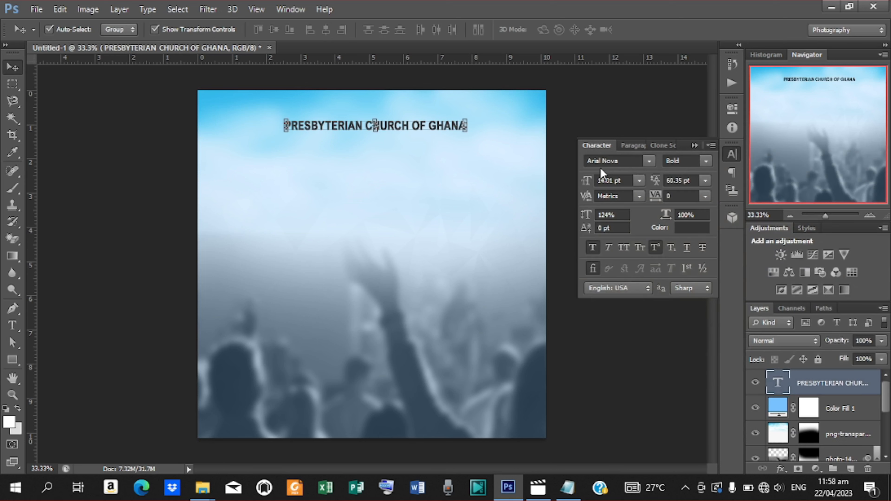
Step: Nudge the church name slightly down from the canvas's upper edge
{"action": "key", "text": "Up"}
{"action": "key", "text": "Down"}
{"action": "key", "text": "Down"}
{"action": "key", "text": "Down"}
{"action": "key", "text": "Down"}
{"action": "key", "text": "Down"}
{"action": "key", "text": "shift+Down"}
{"action": "key", "text": "shift+Down"}
{"action": "key", "text": "shift+Down"}
{"action": "key", "text": "shift+Down"}
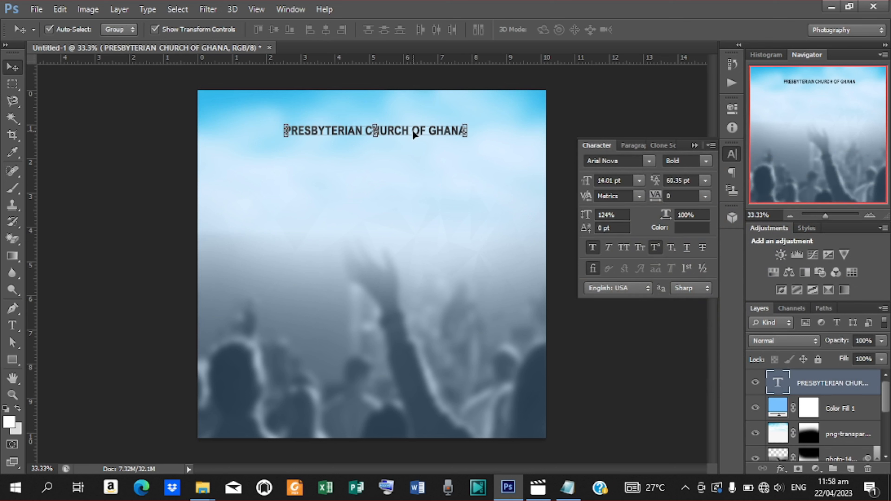
Step: Duplicate the church name text layer and shift the copy down directly beneath the original line
{"action": "key", "text": "ctrl+j"}
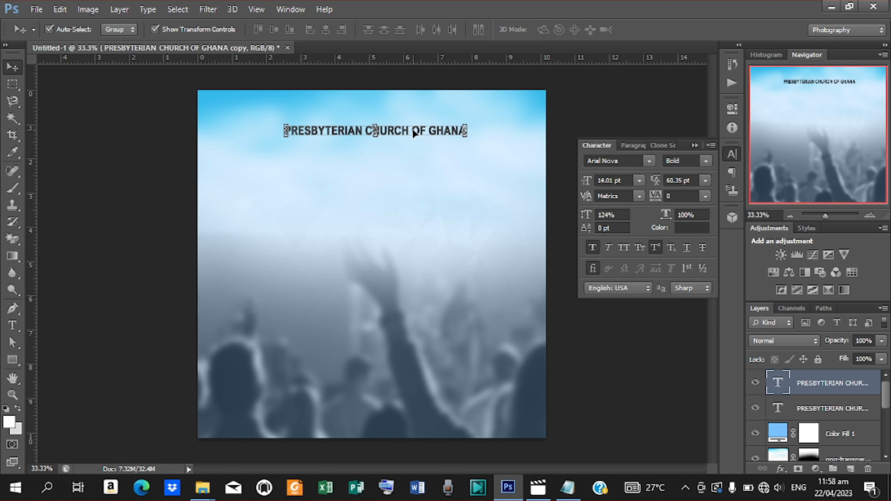
{"action": "key", "text": "shift+Down"}
{"action": "key", "text": "shift+Down"}
{"action": "key", "text": "shift+Down"}
{"action": "key", "text": "shift+Down"}
{"action": "key", "text": "shift+Down"}
{"action": "key", "text": "shift+Down"}
{"action": "key", "text": "shift+Down"}
{"action": "key", "text": "shift+Down"}
{"action": "key", "text": "shift+Down"}
{"action": "key", "text": "shift+Down"}
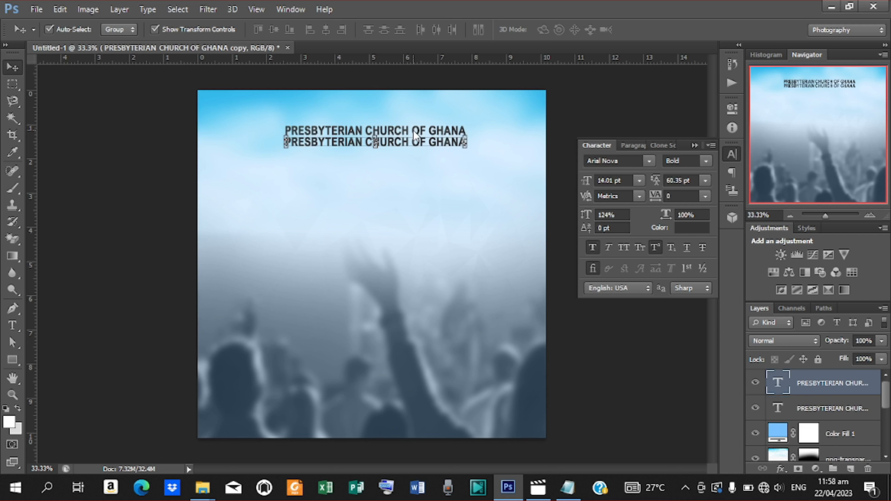
Step: Replace the duplicated church name's text with "LONTO CONGREGATION" copied from the Notepad file
{"action": "key", "text": "t"}
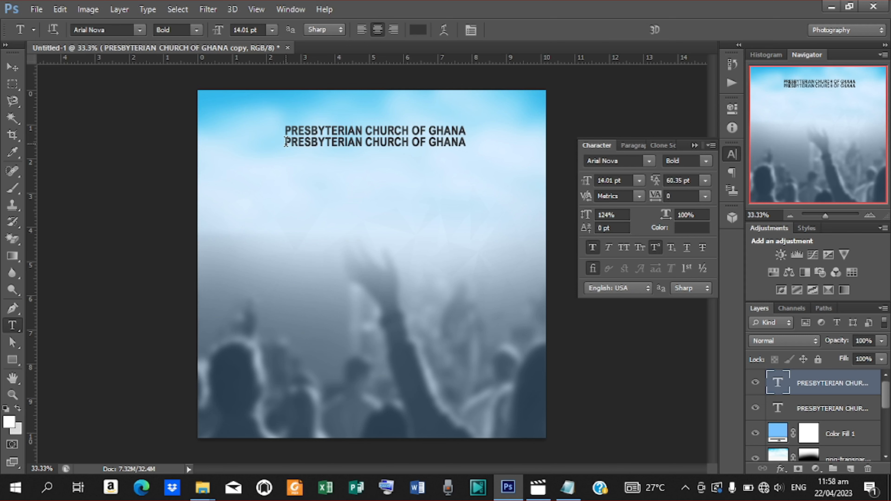
{"action": "left_click_drag", "start_coordinate": [286, 141], "coordinate": [537, 169]}
{"action": "left_click", "coordinate": [568, 487]}
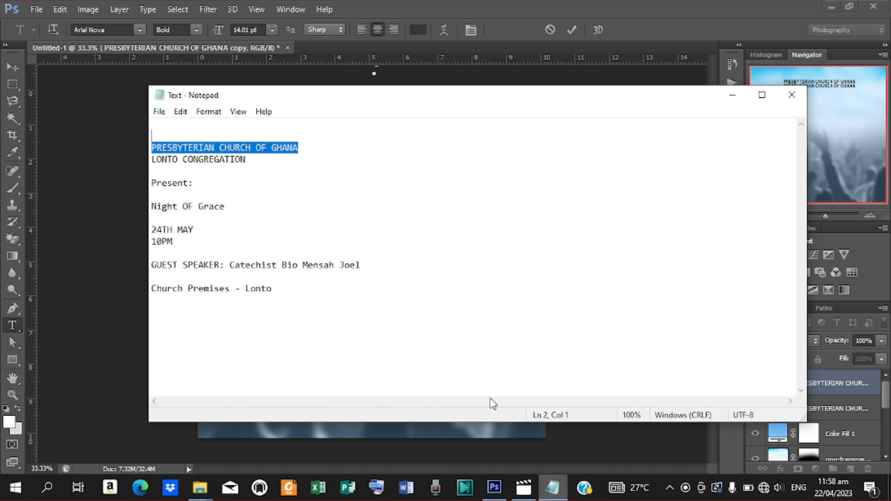
{"action": "left_click_drag", "start_coordinate": [246, 160], "coordinate": [153, 162]}
{"action": "key", "text": "ctrl+c"}
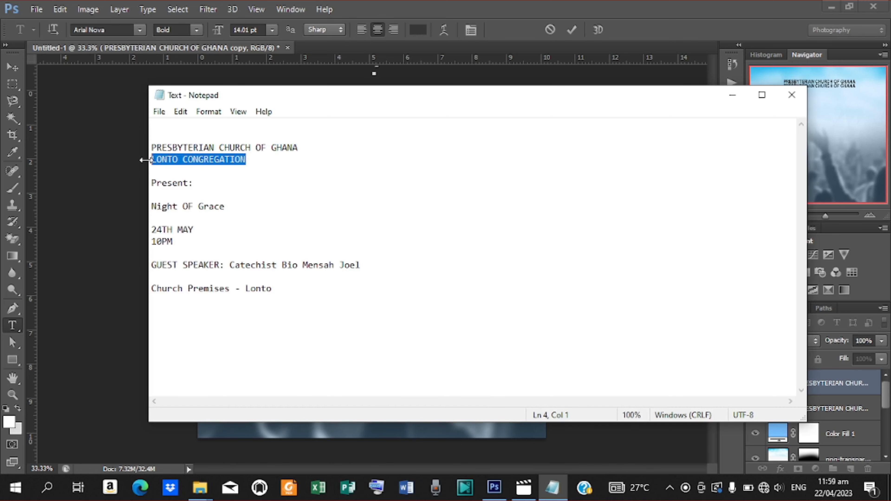
{"action": "left_click", "coordinate": [732, 94]}
{"action": "key", "text": "ctrl+v"}
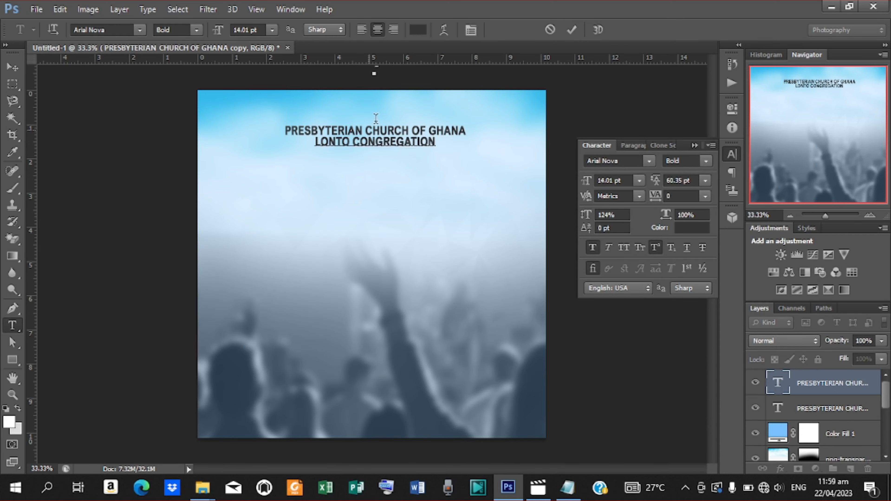
{"action": "left_click", "coordinate": [571, 29]}
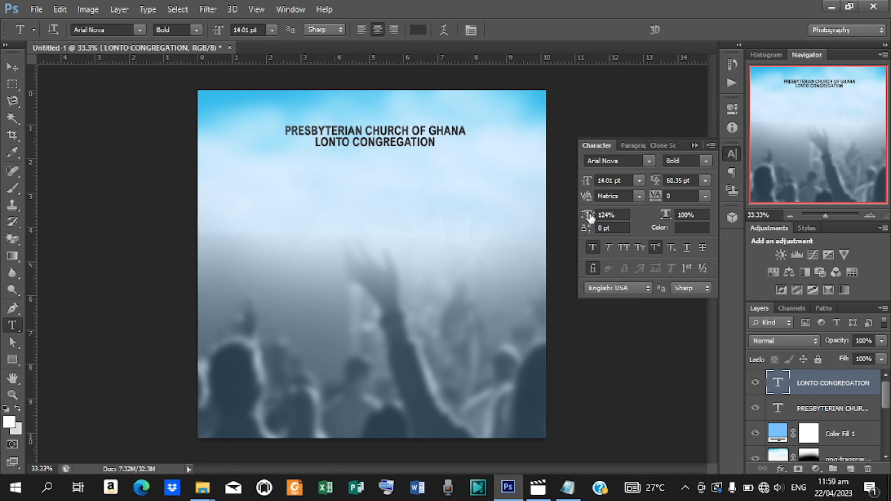
Step: Set the "LONTO CONGREGATION" line's vertical scale to 111% and nudge it up closer to the church name
{"action": "left_click_drag", "start_coordinate": [590, 218], "coordinate": [590, 220]}
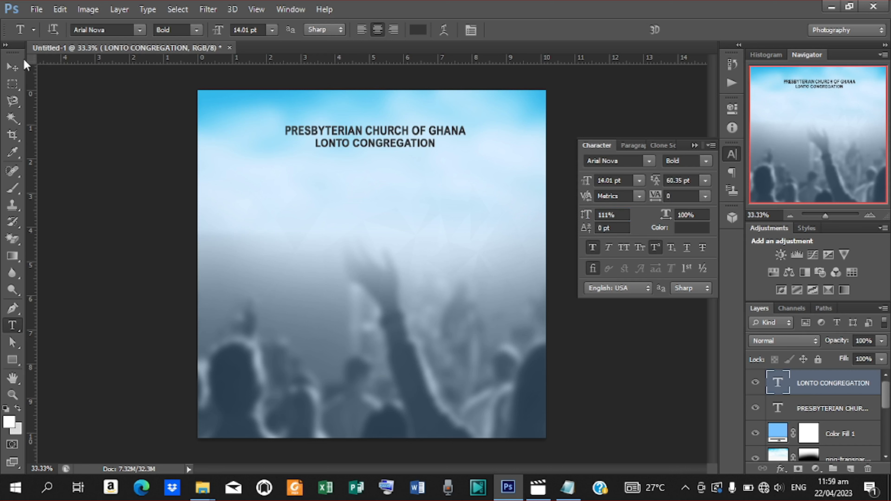
{"action": "left_click", "coordinate": [16, 70]}
{"action": "key", "text": "Up"}
{"action": "key", "text": "Up"}
{"action": "key", "text": "Up"}
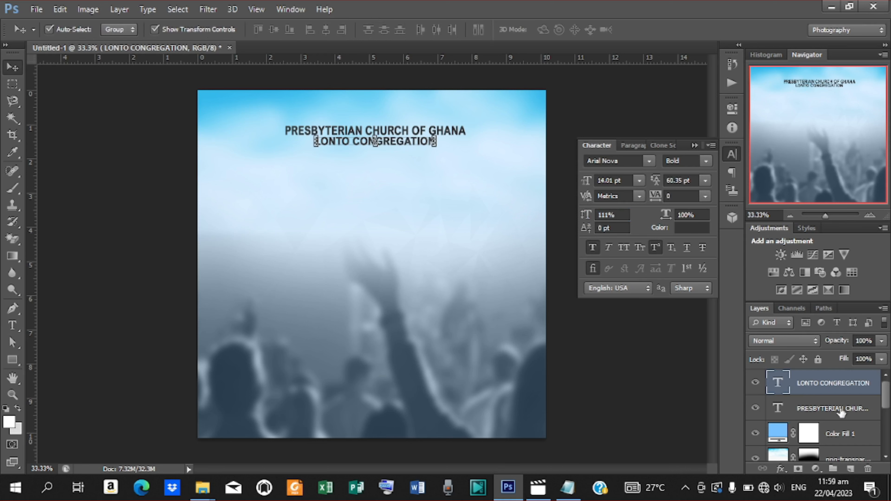
Step: Align the two heading lines by their horizontal centers and scale them down together to about 12.27 pt
{"action": "left_click", "coordinate": [839, 409], "text": "shift"}
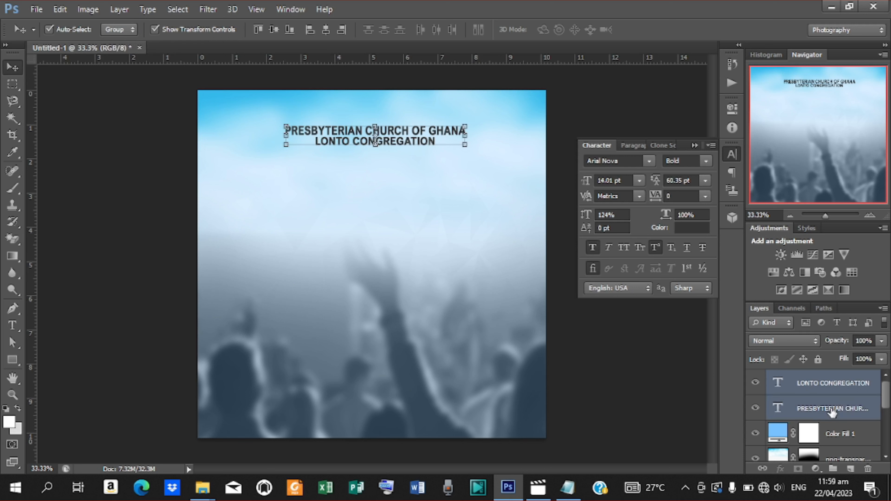
{"action": "left_click", "coordinate": [327, 26]}
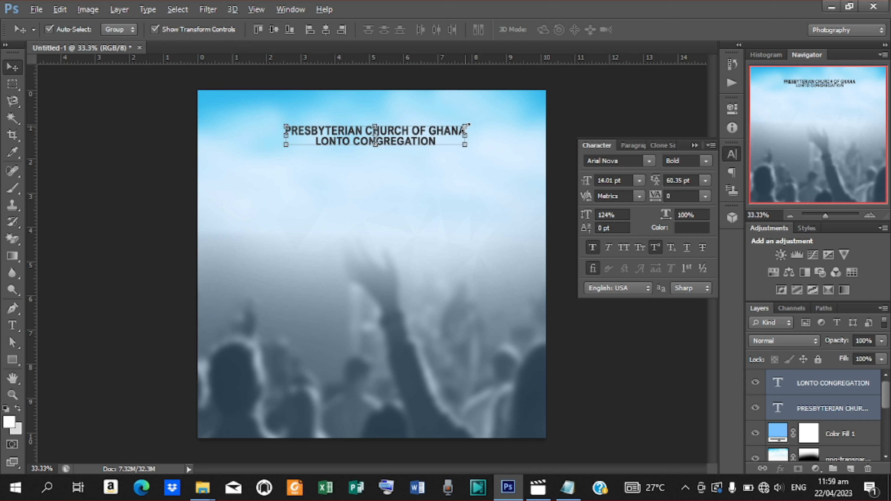
{"action": "left_click_drag", "start_coordinate": [467, 125], "coordinate": [456, 129]}
{"action": "left_click", "coordinate": [650, 30]}
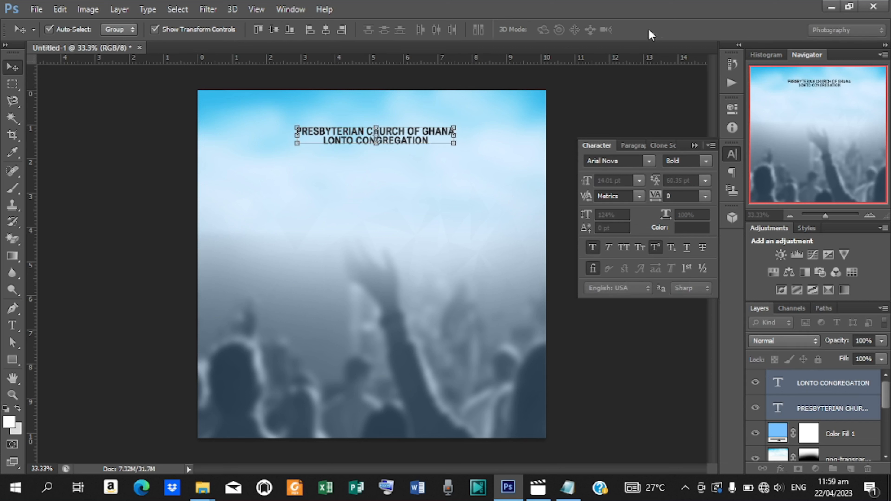
Step: Nudge the "LONTO CONGREGATION" line slightly down from the church name
{"action": "left_click", "coordinate": [828, 382]}
{"action": "key", "text": "ctrl+plus"}
{"action": "key", "text": "ctrl+plus"}
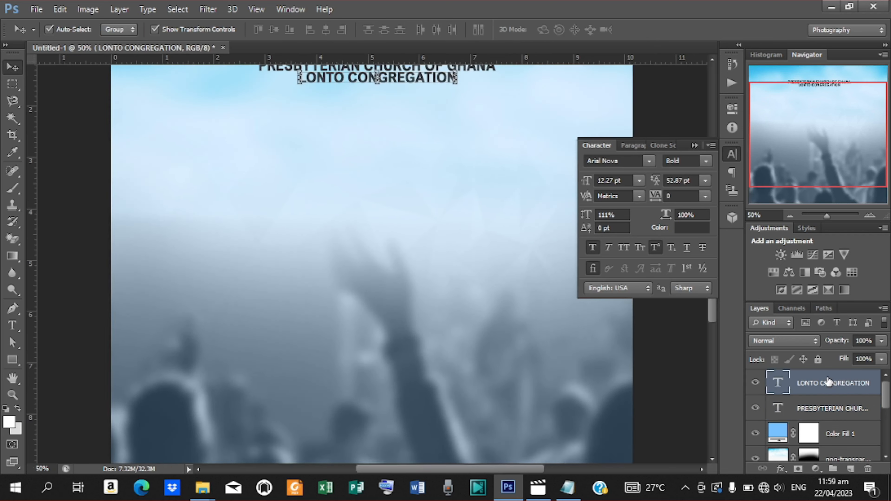
{"action": "left_click_drag", "start_coordinate": [711, 301], "coordinate": [711, 255]}
{"action": "key", "text": "Down"}
{"action": "key", "text": "Down"}
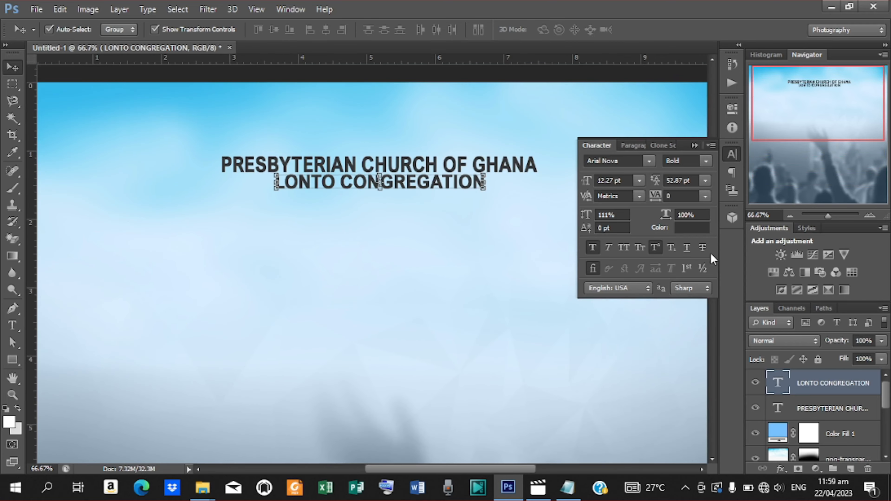
{"action": "key", "text": "ctrl+minus"}
{"action": "key", "text": "ctrl+minus"}
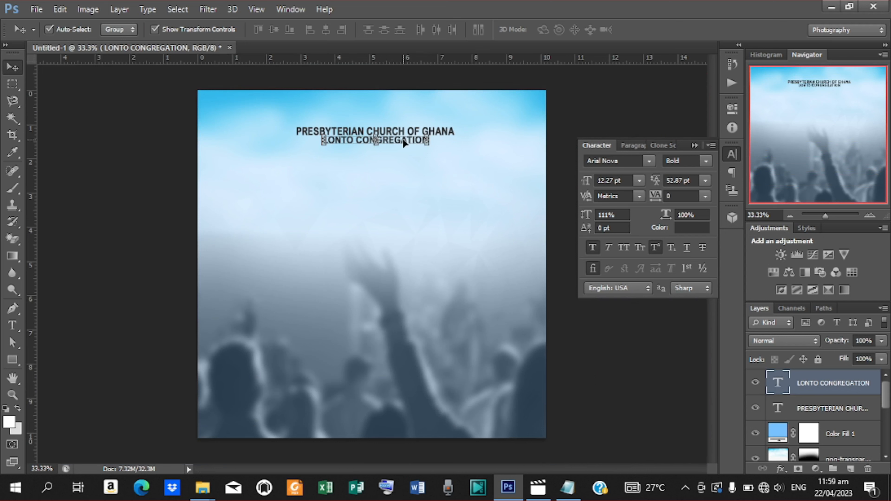
Step: Duplicate the "LONTO CONGREGATION" text layer and shift the copy down, leaving a gap below the original
{"action": "key", "text": "ctrl+j"}
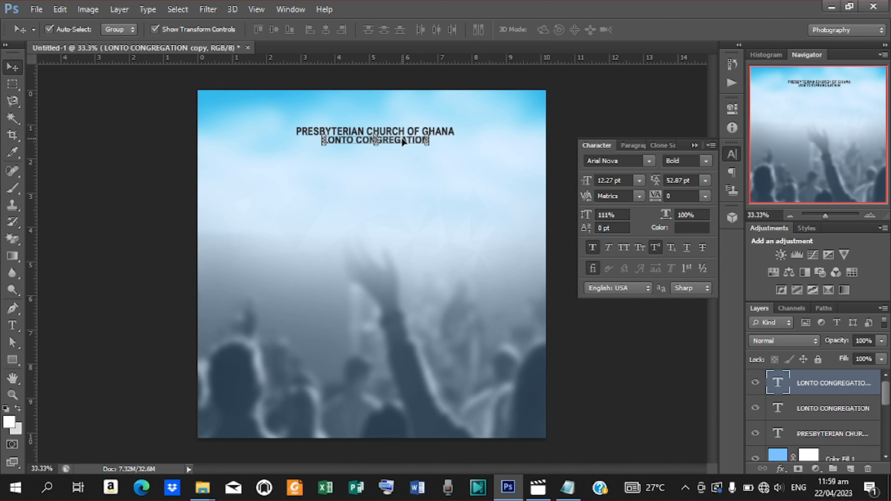
{"action": "key", "text": "shift+Down"}
{"action": "key", "text": "shift+Down"}
{"action": "key", "text": "shift+Down"}
{"action": "key", "text": "shift+Down"}
{"action": "key", "text": "shift+Down"}
{"action": "key", "text": "shift+Down"}
{"action": "key", "text": "shift+Down"}
{"action": "key", "text": "shift+Down"}
{"action": "key", "text": "shift+Down"}
{"action": "key", "text": "shift+Down"}
{"action": "key", "text": "shift+Down"}
{"action": "key", "text": "shift+Down"}
{"action": "key", "text": "shift+Down"}
{"action": "key", "text": "shift+Down"}
{"action": "key", "text": "shift+Down"}
{"action": "key", "text": "shift+Down"}
{"action": "key", "text": "shift+Down"}
{"action": "key", "text": "shift+Down"}
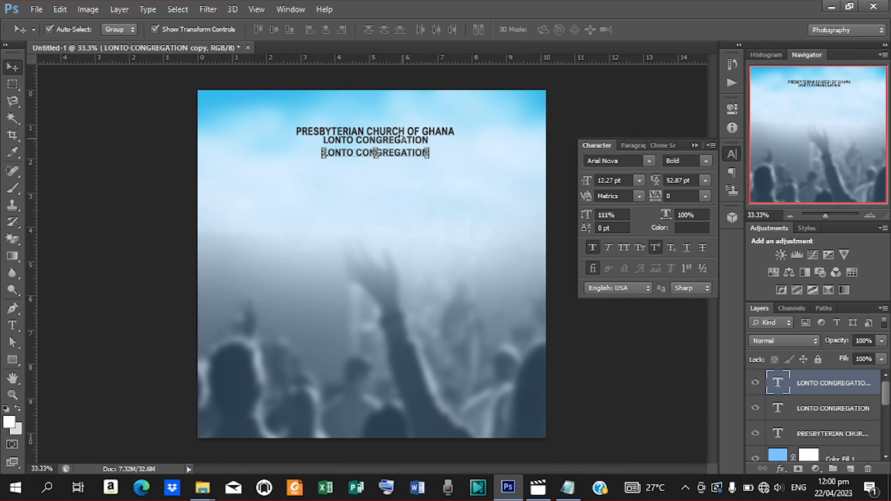
{"action": "key", "text": "shift+Down"}
{"action": "key", "text": "shift+Down"}
{"action": "key", "text": "shift+Down"}
{"action": "key", "text": "shift+Down"}
{"action": "key", "text": "shift+Down"}
Step: Replace the duplicated congregation line's text with "Present:" copied from the Notepad file
{"action": "key", "text": "t"}
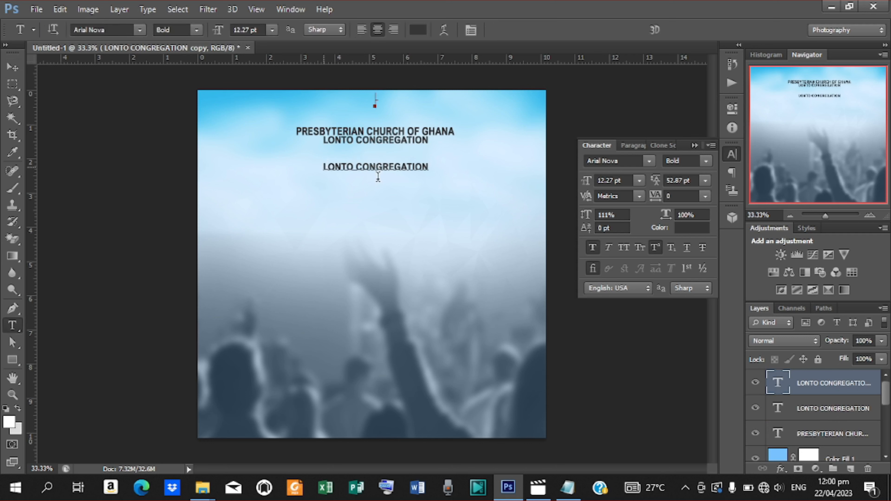
{"action": "left_click_drag", "start_coordinate": [324, 165], "coordinate": [496, 193]}
{"action": "left_click", "coordinate": [568, 488]}
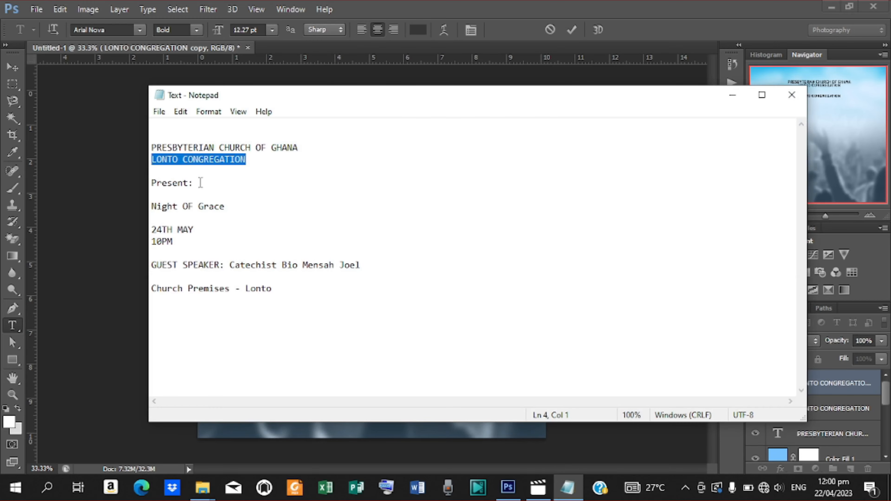
{"action": "left_click_drag", "start_coordinate": [200, 183], "coordinate": [148, 182]}
{"action": "key", "text": "ctrl+c"}
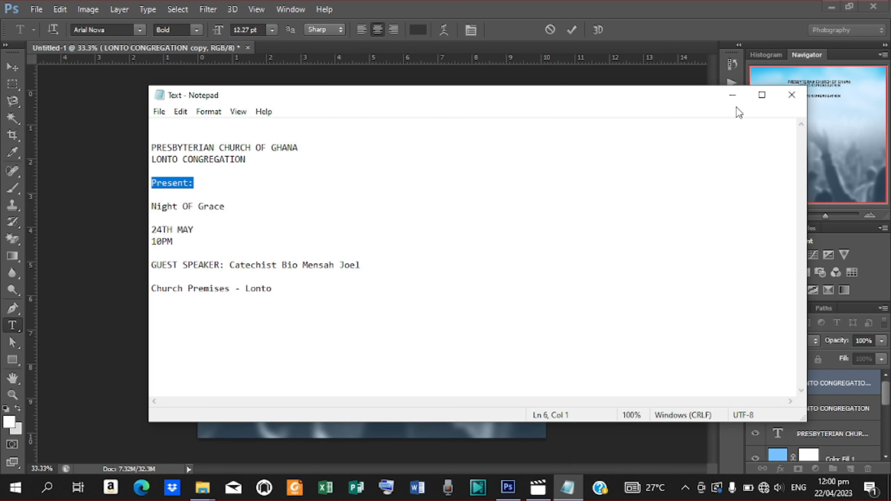
{"action": "left_click", "coordinate": [733, 96]}
{"action": "key", "text": "ctrl+v"}
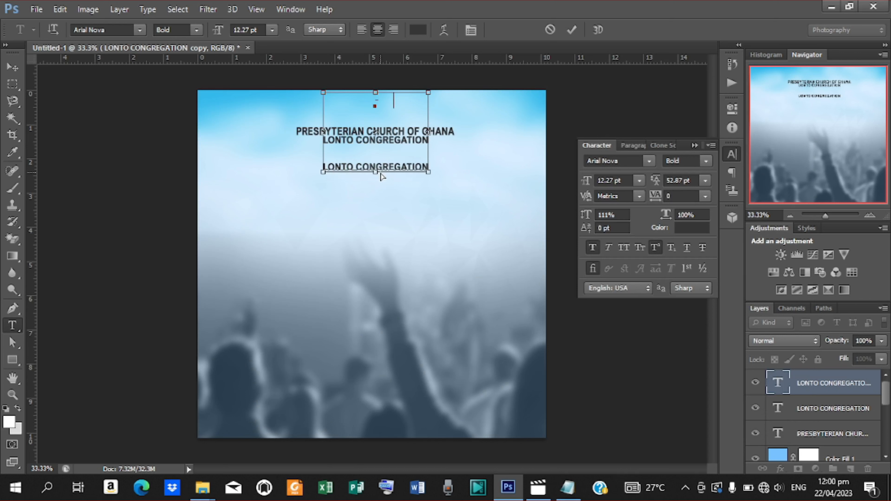
{"action": "left_click", "coordinate": [571, 31]}
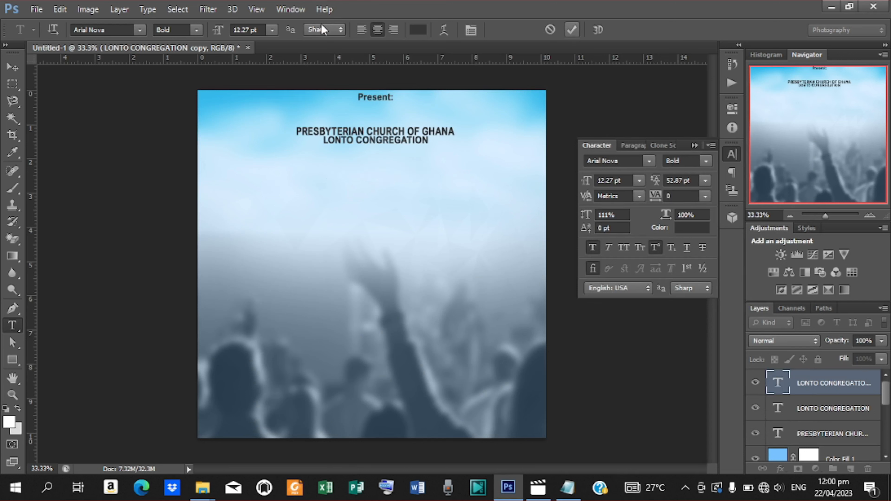
Step: Move the "Present:" text from the canvas's upper edge to below the "LONTO CONGREGATION" line, leaving a small gap
{"action": "left_click", "coordinate": [13, 67]}
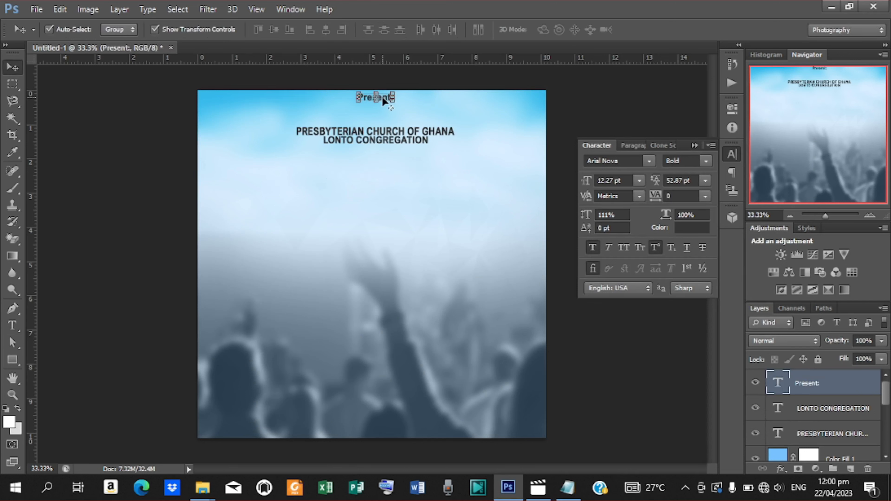
{"action": "key", "text": "ctrl+t"}
{"action": "left_click_drag", "start_coordinate": [384, 99], "coordinate": [379, 147]}
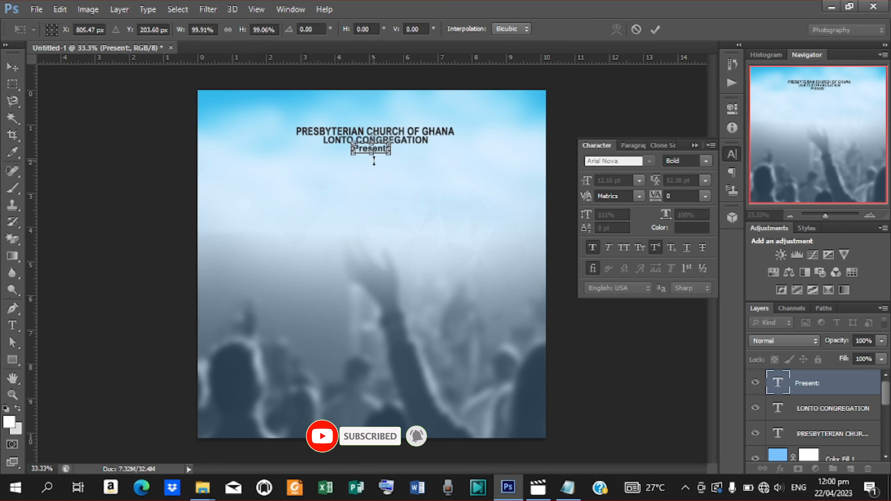
{"action": "key", "text": "Down"}
{"action": "key", "text": "Down"}
{"action": "key", "text": "Down"}
{"action": "key", "text": "Down"}
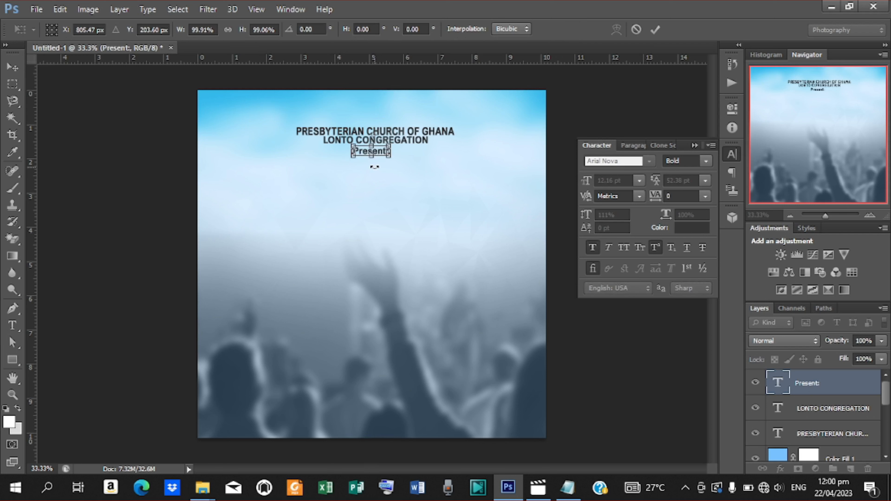
{"action": "key", "text": "Down"}
{"action": "key", "text": "Return"}
{"action": "key", "text": "Down"}
{"action": "key", "text": "Down"}
{"action": "key", "text": "Down"}
{"action": "key", "text": "Down"}
{"action": "key", "text": "Down"}
{"action": "key", "text": "Down"}
{"action": "key", "text": "Down"}
{"action": "key", "text": "Down"}
{"action": "key", "text": "Down"}
{"action": "key", "text": "Down"}
{"action": "key", "text": "Down"}
{"action": "key", "text": "Down"}
{"action": "key", "text": "Down"}
{"action": "key", "text": "Down"}
{"action": "key", "text": "Down"}
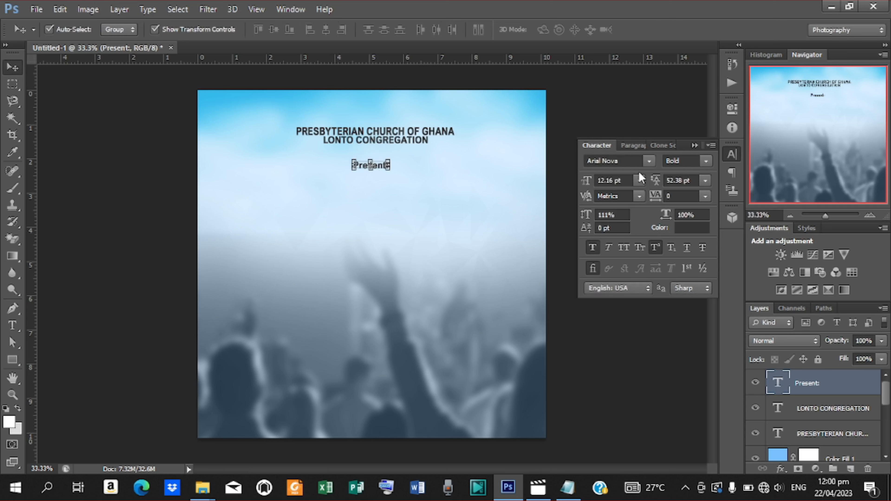
Step: Set the "Present:" text's font size to 15.16 pt and its tracking to 420
{"action": "left_click_drag", "start_coordinate": [585, 182], "coordinate": [588, 184]}
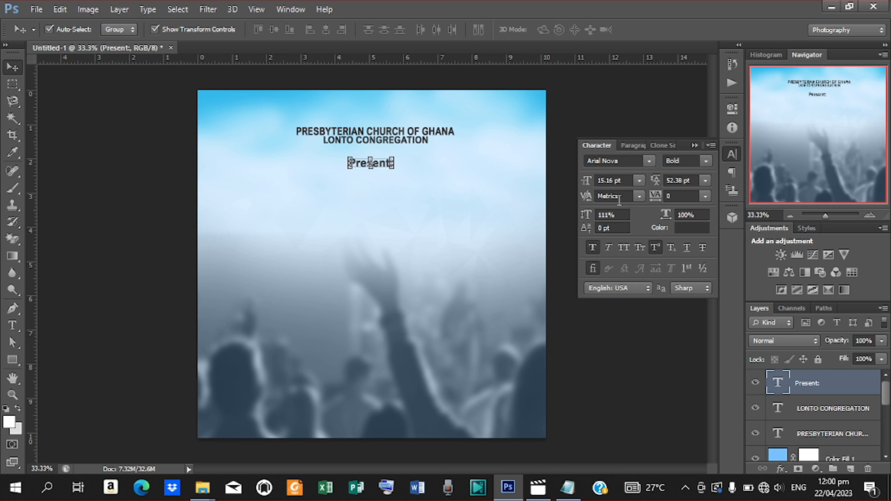
{"action": "left_click_drag", "start_coordinate": [651, 199], "coordinate": [657, 198]}
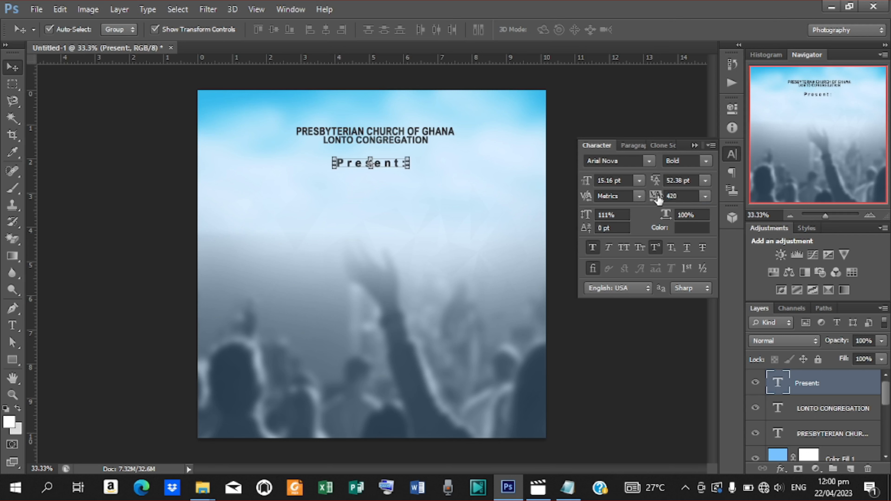
Step: Change the "Present:" text color to dark blue and nudge the line slightly down
{"action": "left_click", "coordinate": [690, 228]}
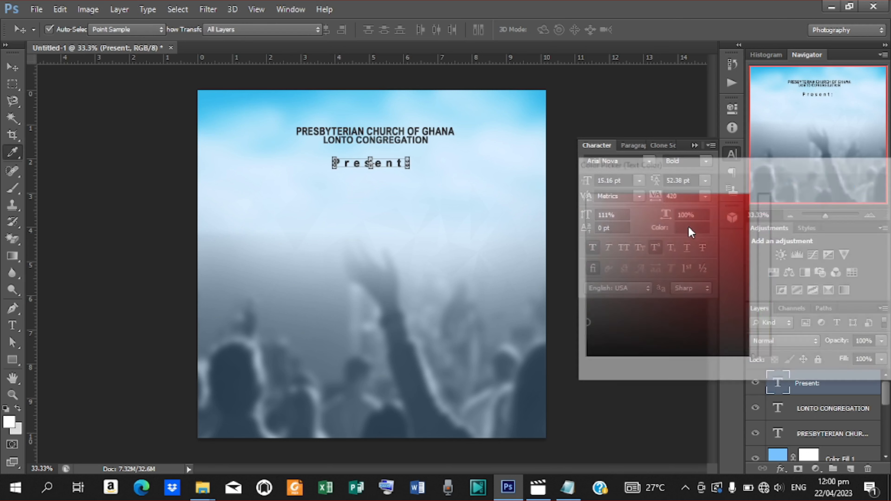
{"action": "left_click", "coordinate": [767, 252]}
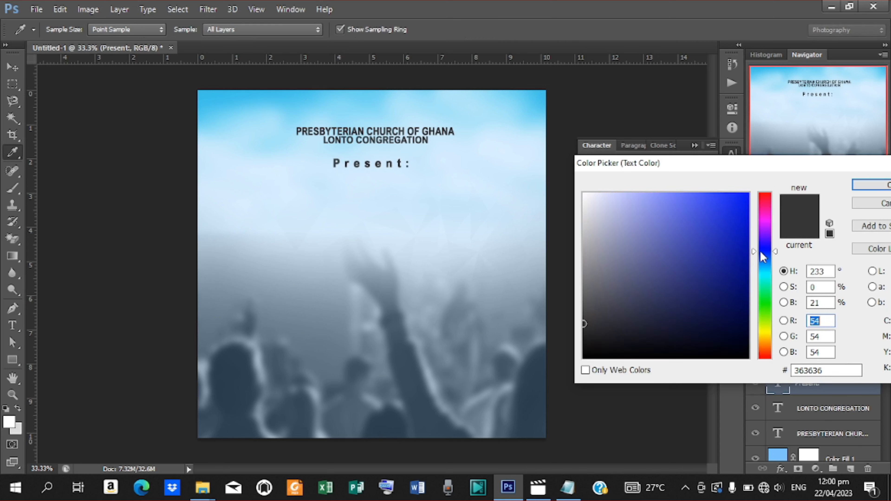
{"action": "left_click_drag", "start_coordinate": [744, 254], "coordinate": [751, 267]}
{"action": "left_click", "coordinate": [872, 185]}
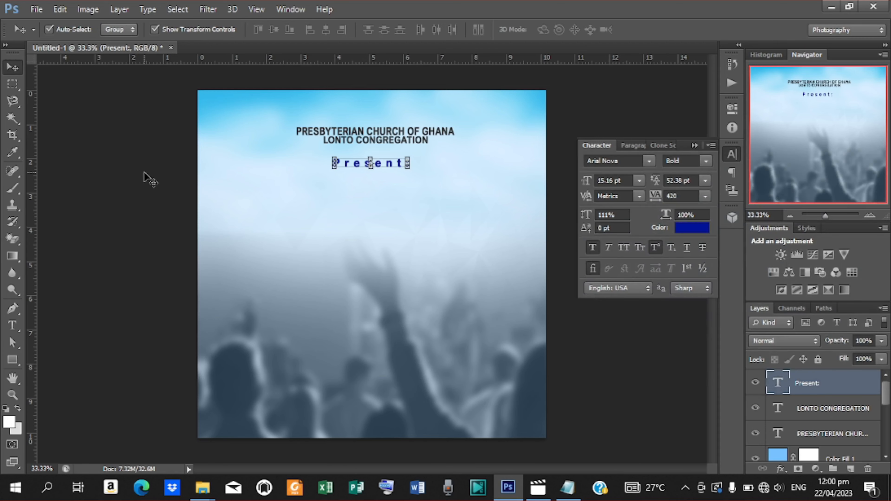
{"action": "key", "text": "shift+Down"}
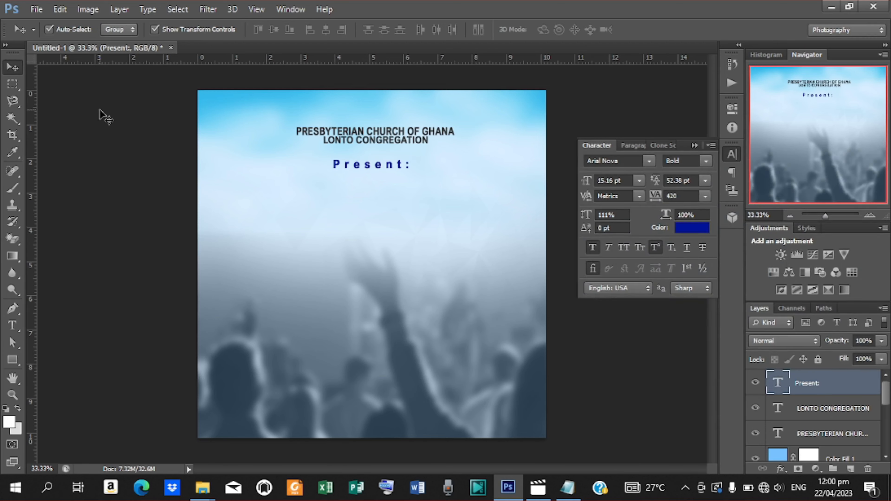
Step: Duplicate the "LONTO CONGREGATION" layer, place the copy below "Present:" and select its text for replacement
{"action": "left_click", "coordinate": [372, 138]}
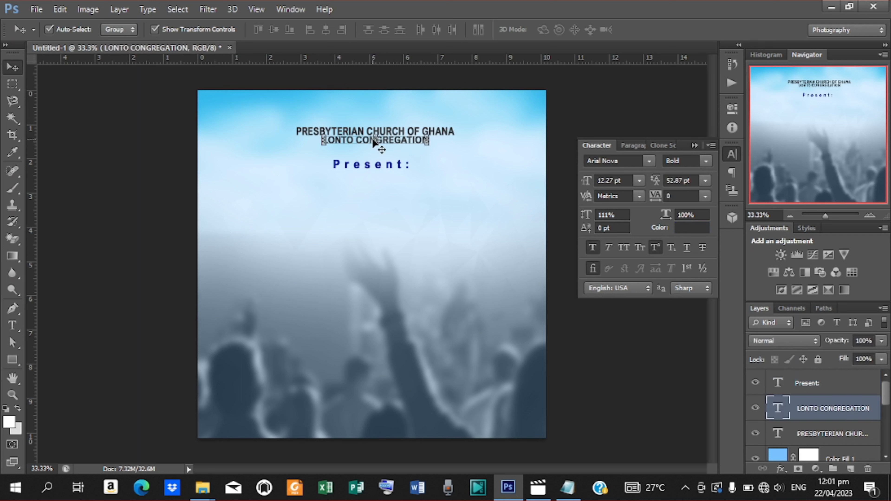
{"action": "key", "text": "ctrl+j"}
{"action": "left_click_drag", "start_coordinate": [365, 137], "coordinate": [518, 229]}
{"action": "key", "text": "t"}
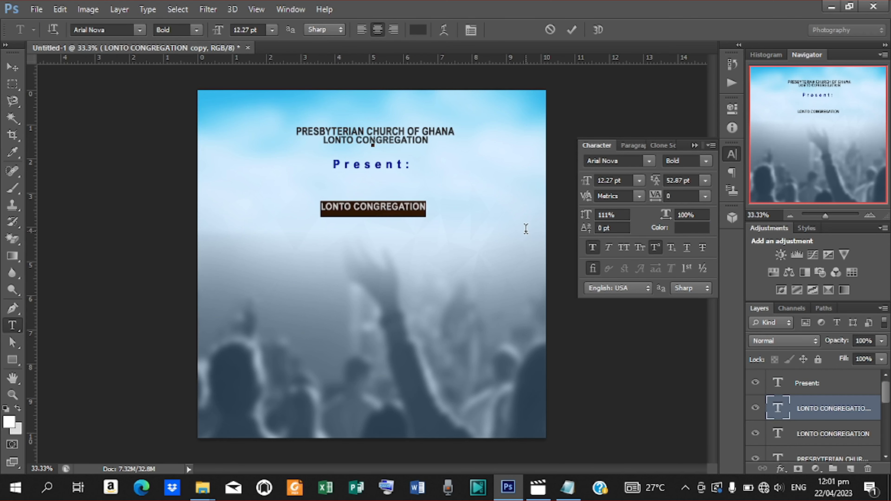
Step: Switch to the Notepad file and change "OF" to lowercase "of" in the event title "Night OF Grace"
{"action": "left_click", "coordinate": [567, 489]}
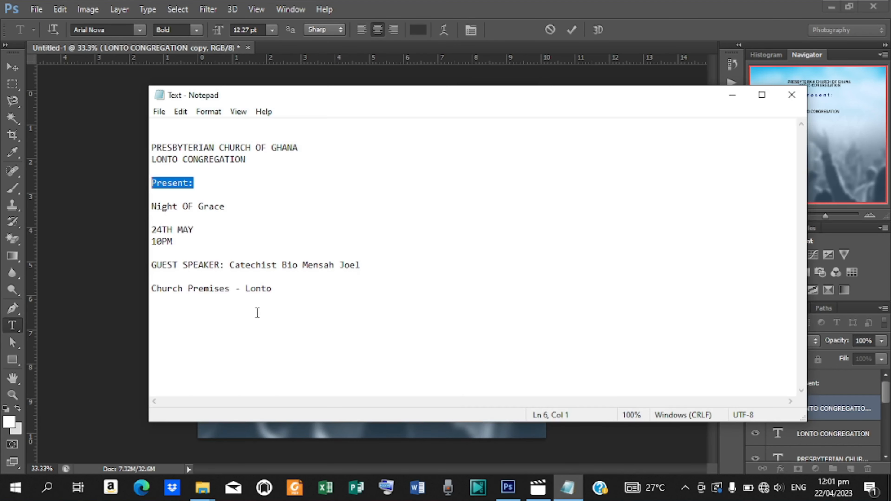
{"action": "left_click", "coordinate": [193, 207]}
{"action": "key", "text": "BackSpace"}
{"action": "key", "text": "BackSpace"}
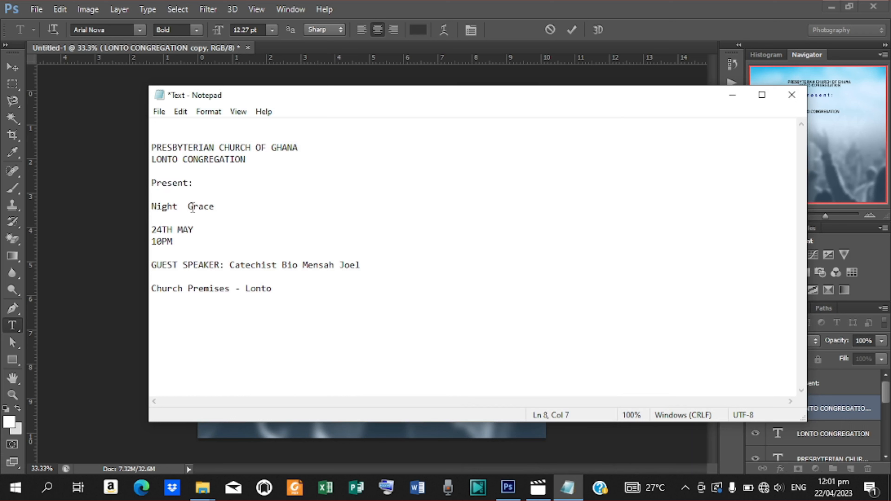
{"action": "type", "text": "of"}
Step: Copy the word "Night" from the Notepad file and, back in Photoshop, paste it over the duplicated "LONTO CONGREGATION" text
{"action": "left_click_drag", "start_coordinate": [178, 207], "coordinate": [155, 207]}
{"action": "key", "text": "ctrl+c"}
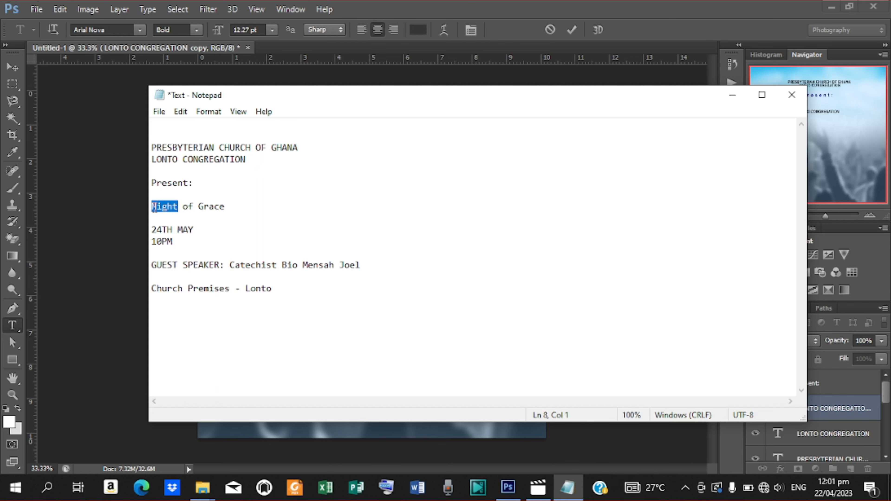
{"action": "left_click", "coordinate": [732, 94]}
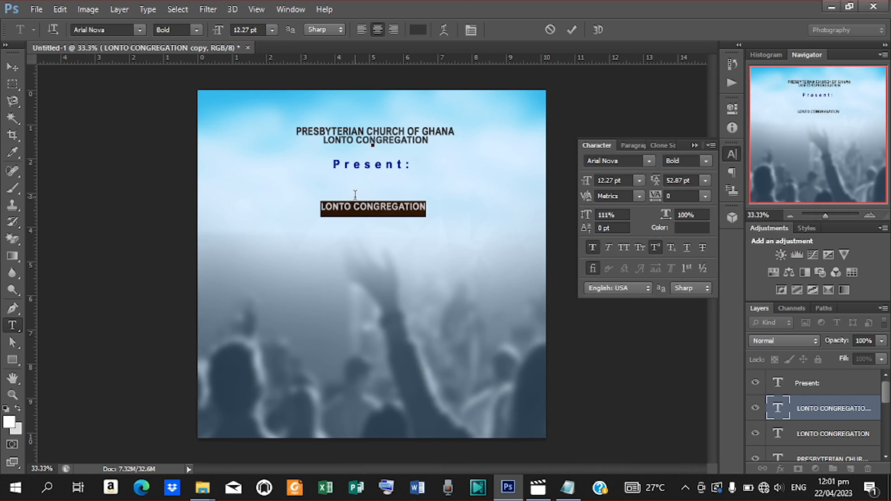
{"action": "key", "text": "ctrl"}
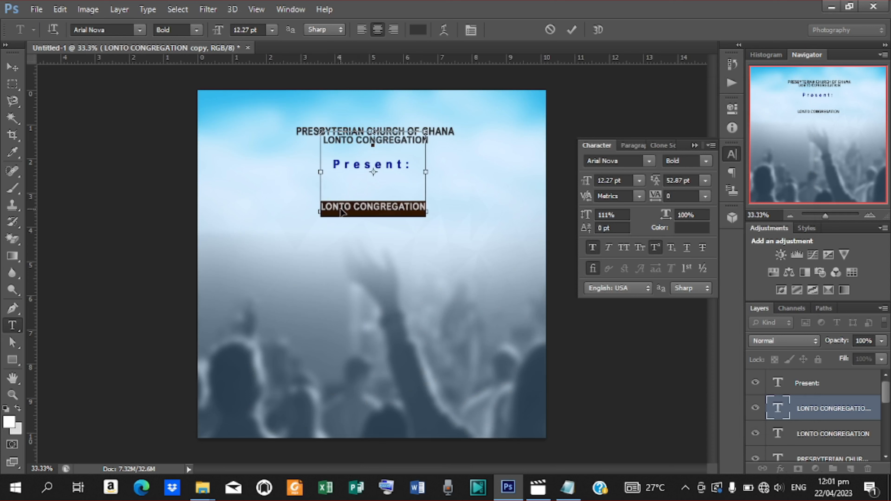
{"action": "key", "text": "ctrl+v"}
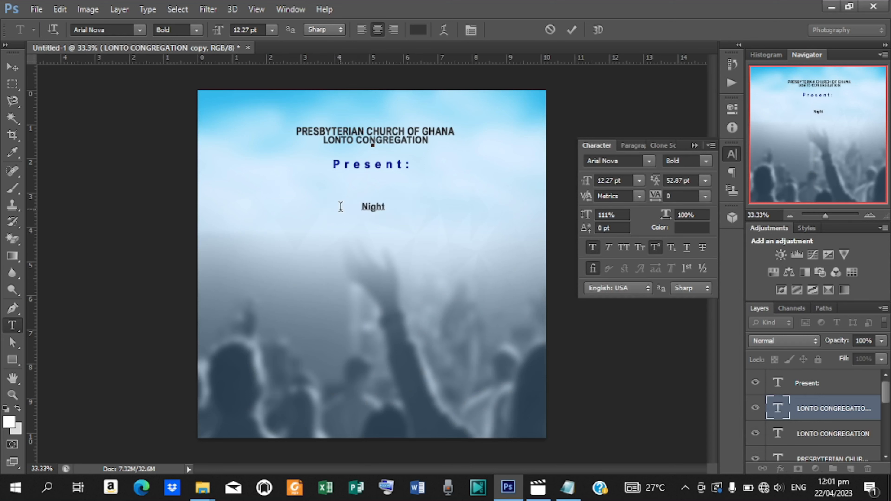
{"action": "left_click", "coordinate": [571, 30]}
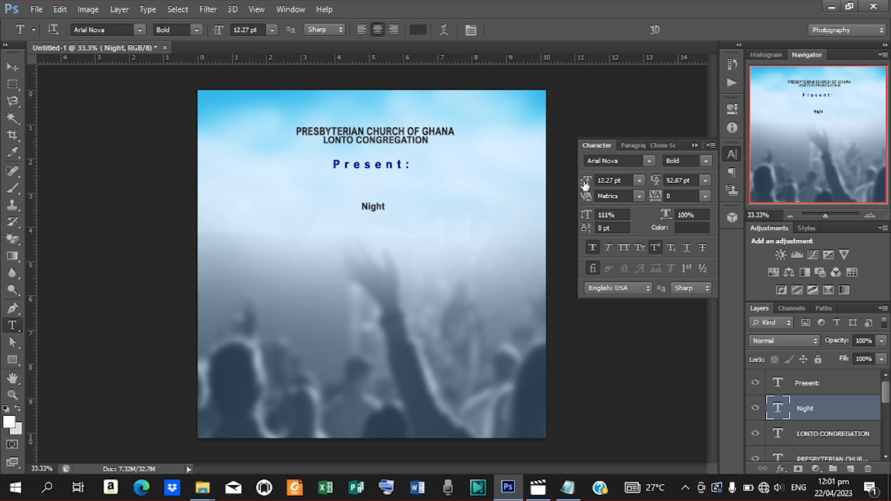
Step: Set the "Night" text's font size to 52.27 pt and move the word down below "Present:"
{"action": "left_click_drag", "start_coordinate": [584, 182], "coordinate": [610, 182]}
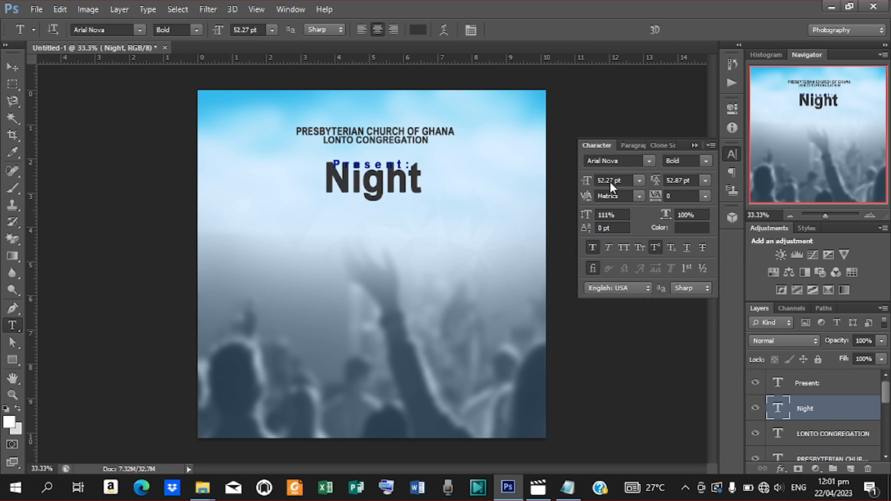
{"action": "left_click", "coordinate": [12, 67]}
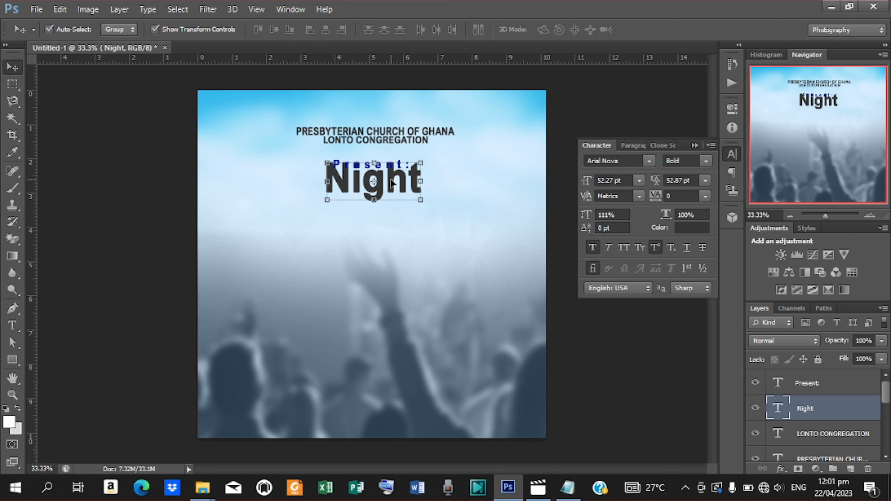
{"action": "left_click_drag", "start_coordinate": [393, 180], "coordinate": [364, 213]}
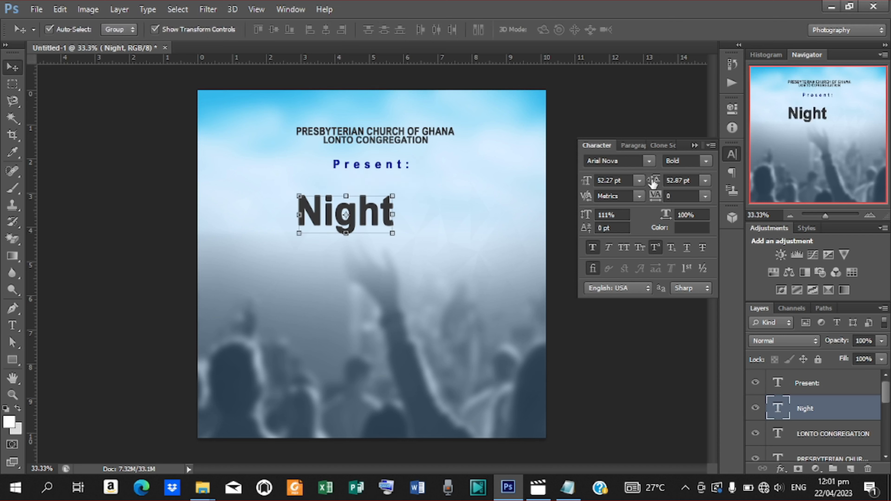
Step: Change the "Night" font to Arizonia and scale the word up proportionally to about 202%
{"action": "left_click", "coordinate": [649, 160]}
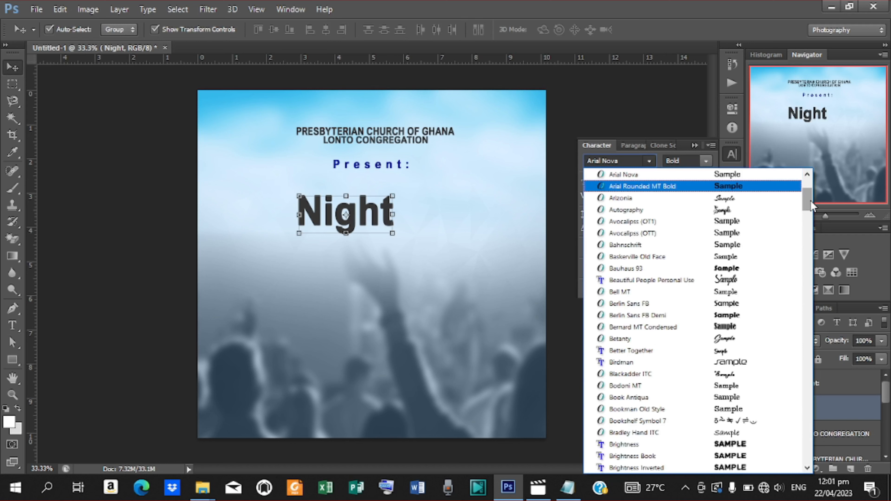
{"action": "left_click", "coordinate": [661, 197]}
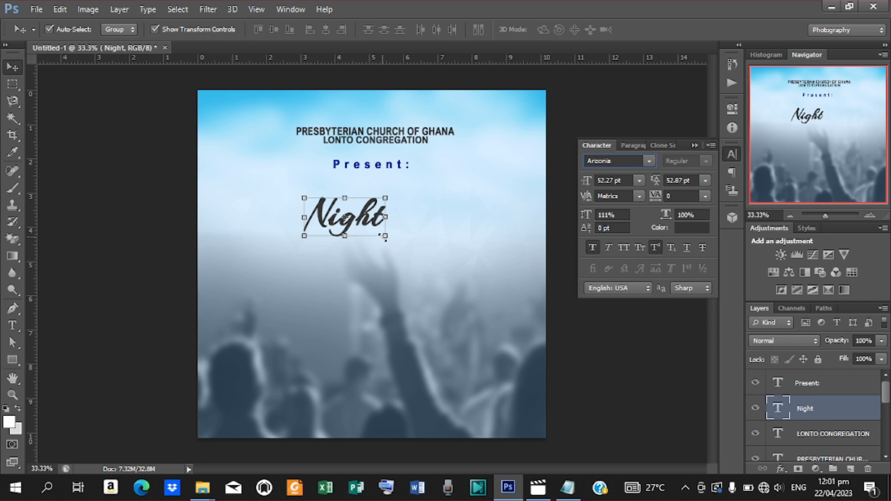
{"action": "left_click_drag", "start_coordinate": [384, 238], "coordinate": [464, 271]}
{"action": "left_click", "coordinate": [655, 29]}
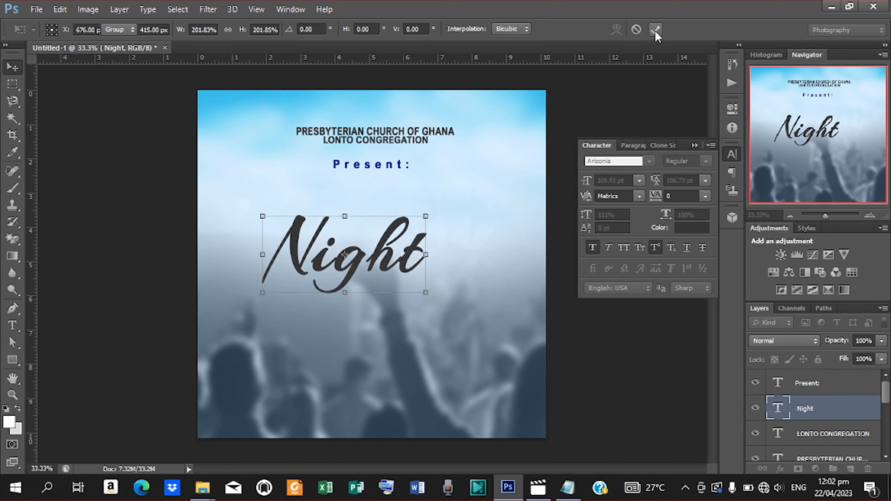
Step: Scale "Night" down to about 76% and reposition it beneath "Present:"
{"action": "left_click_drag", "start_coordinate": [360, 263], "coordinate": [364, 233]}
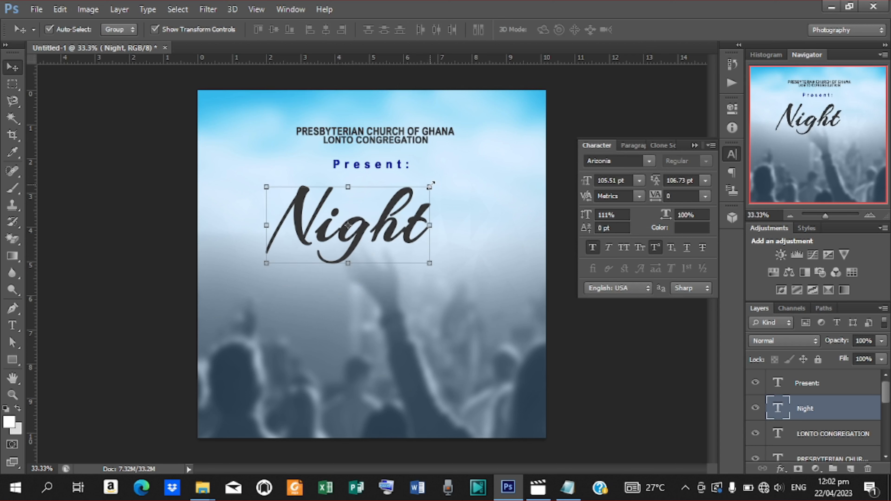
{"action": "left_click_drag", "start_coordinate": [431, 185], "coordinate": [425, 187]}
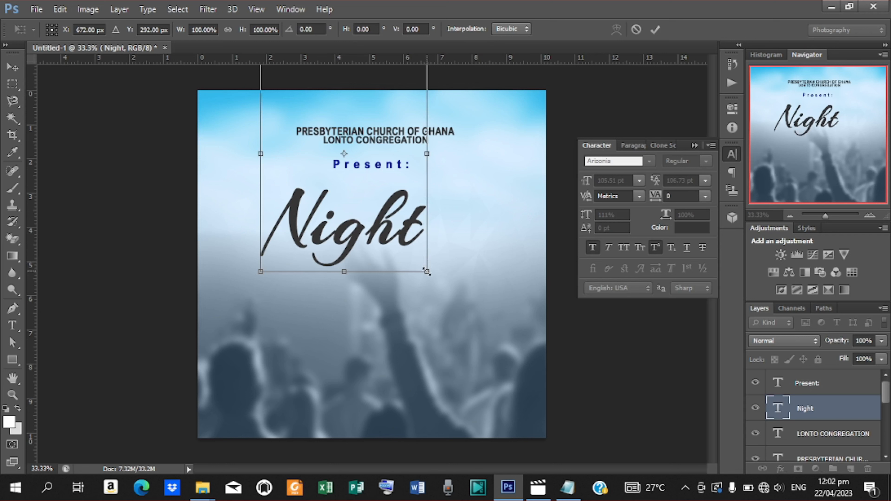
{"action": "left_click_drag", "start_coordinate": [427, 271], "coordinate": [405, 241]}
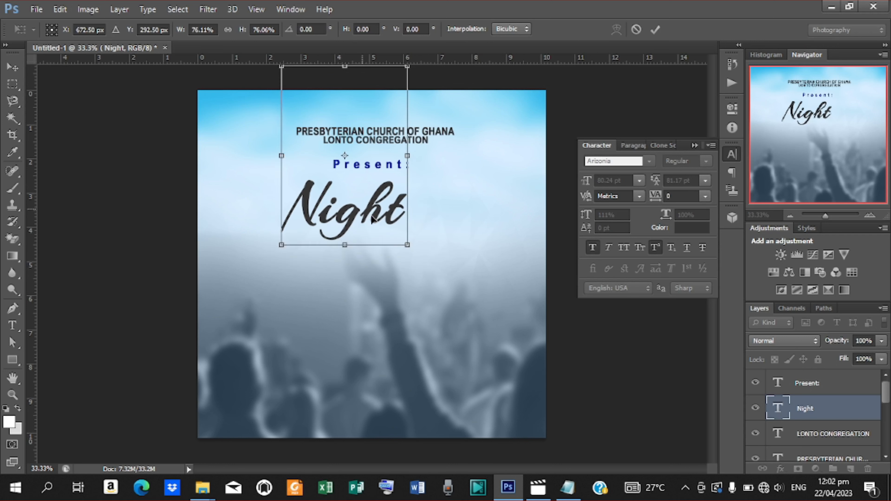
{"action": "left_click_drag", "start_coordinate": [362, 211], "coordinate": [379, 227]}
{"action": "key", "text": "Return"}
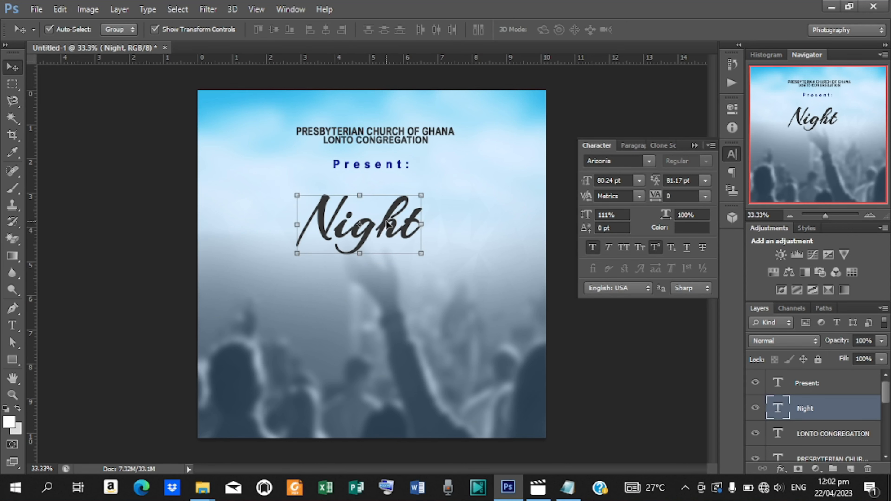
Step: Nudge the "Night" title slightly left to align it under "Present:"
{"action": "key", "text": "ctrl+plus"}
{"action": "key", "text": "ctrl+plus"}
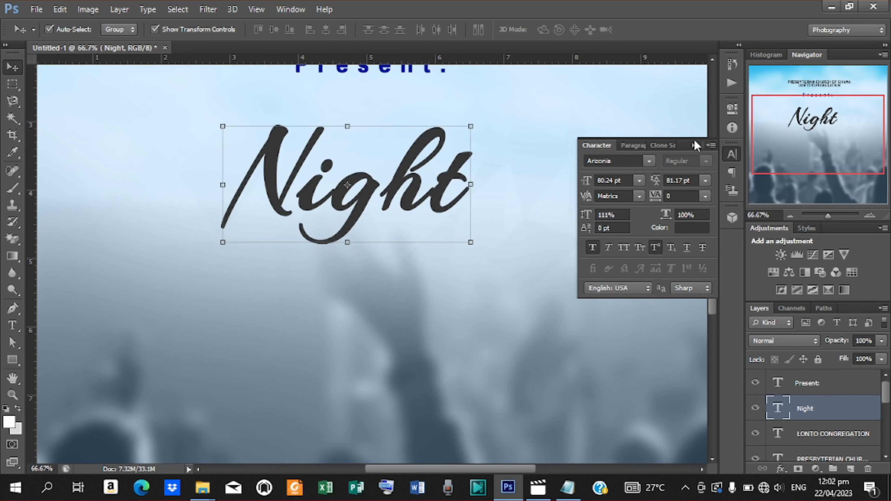
{"action": "left_click", "coordinate": [694, 145]}
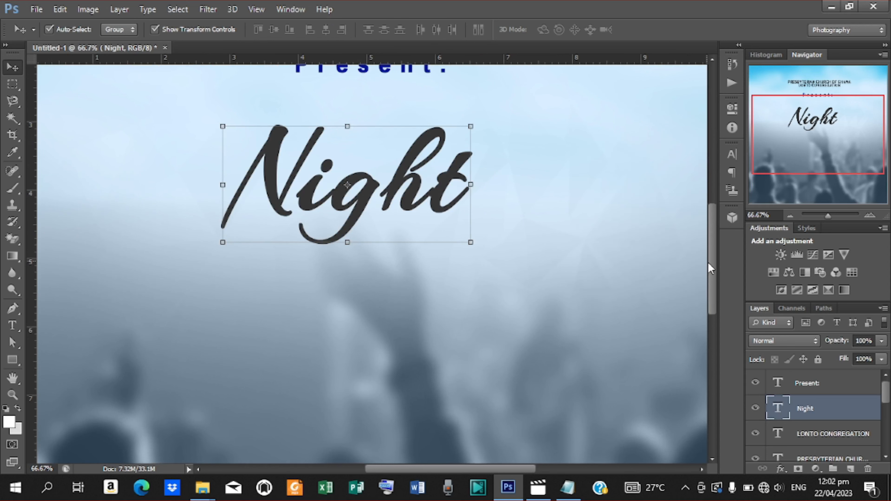
{"action": "left_click_drag", "start_coordinate": [711, 274], "coordinate": [711, 266]}
{"action": "key", "text": "Left"}
{"action": "key", "text": "Left"}
{"action": "key", "text": "Left"}
{"action": "key", "text": "Left"}
{"action": "key", "text": "Left"}
{"action": "key", "text": "Left"}
{"action": "key", "text": "Left"}
{"action": "key", "text": "Left"}
{"action": "key", "text": "Left"}
{"action": "key", "text": "Left"}
{"action": "key", "text": "Left"}
{"action": "key", "text": "Left"}
{"action": "key", "text": "Left"}
{"action": "key", "text": "Left"}
{"action": "key", "text": "Left"}
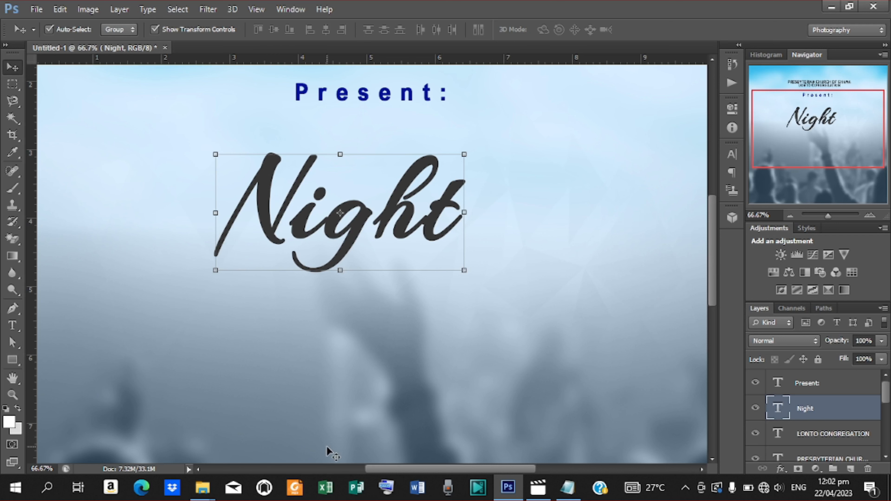
Step: Draw a rounded rectangle of about 100 × 57 px under the "ht" of "Night" and fill it red
{"action": "left_click", "coordinate": [10, 362]}
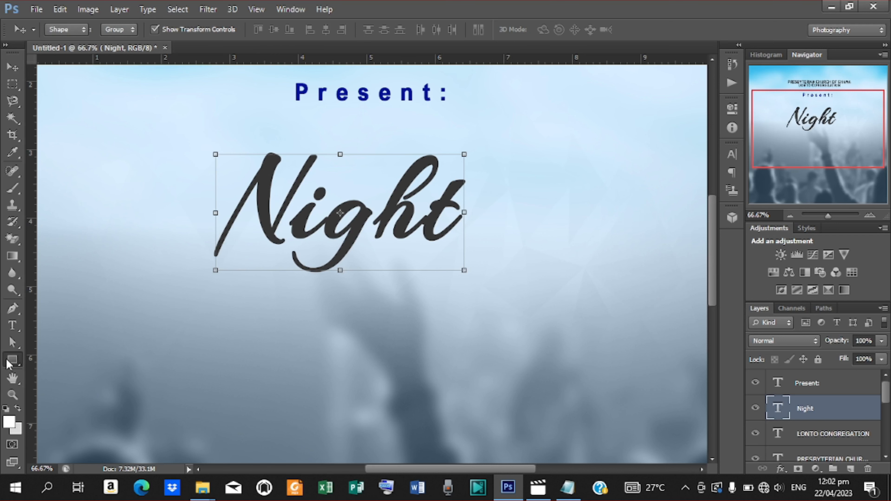
{"action": "left_click", "coordinate": [70, 369]}
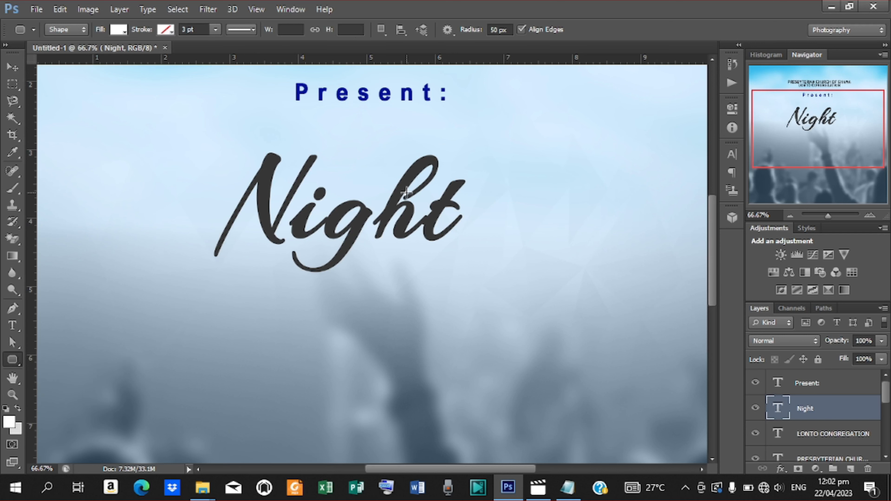
{"action": "left_click_drag", "start_coordinate": [371, 245], "coordinate": [414, 269]}
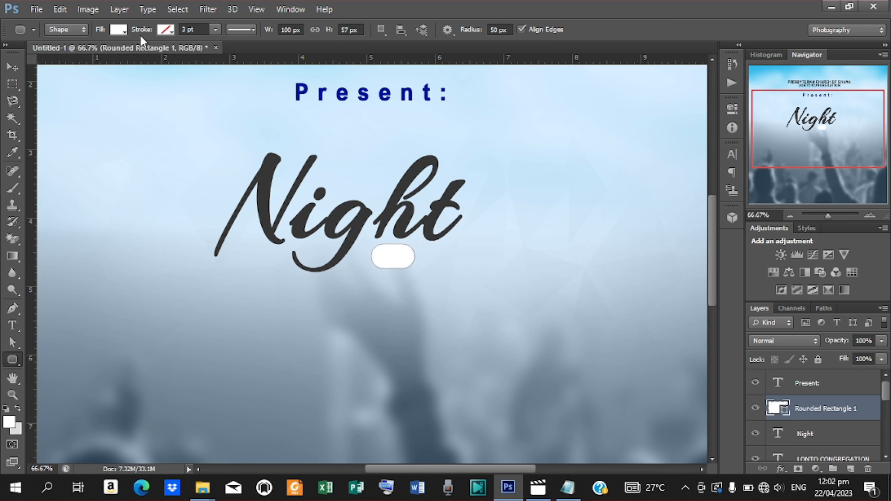
{"action": "left_click", "coordinate": [123, 31]}
{"action": "left_click", "coordinate": [55, 105]}
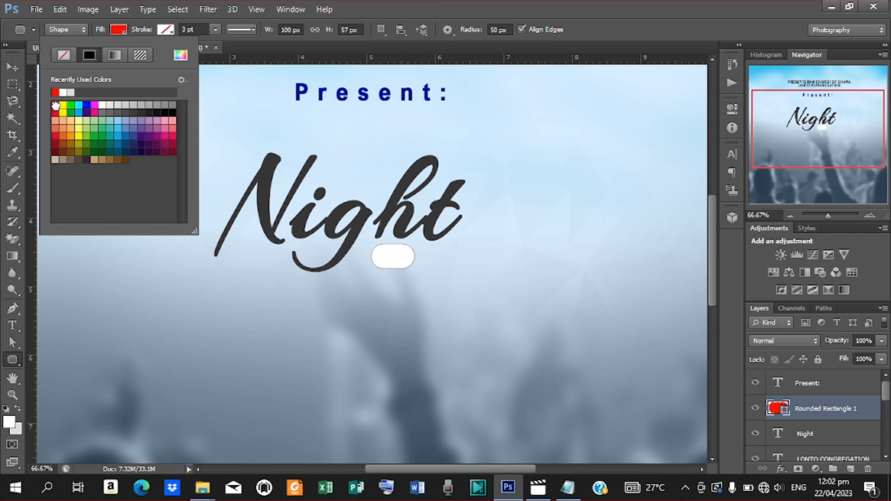
{"action": "left_click", "coordinate": [12, 67]}
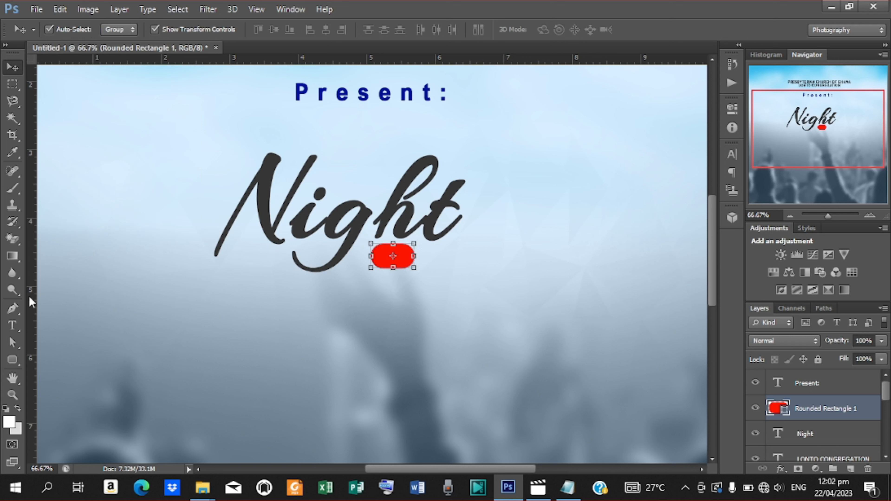
Step: Add a separate text layer reading "of" and place it over the red rounded rectangle
{"action": "left_click", "coordinate": [13, 325]}
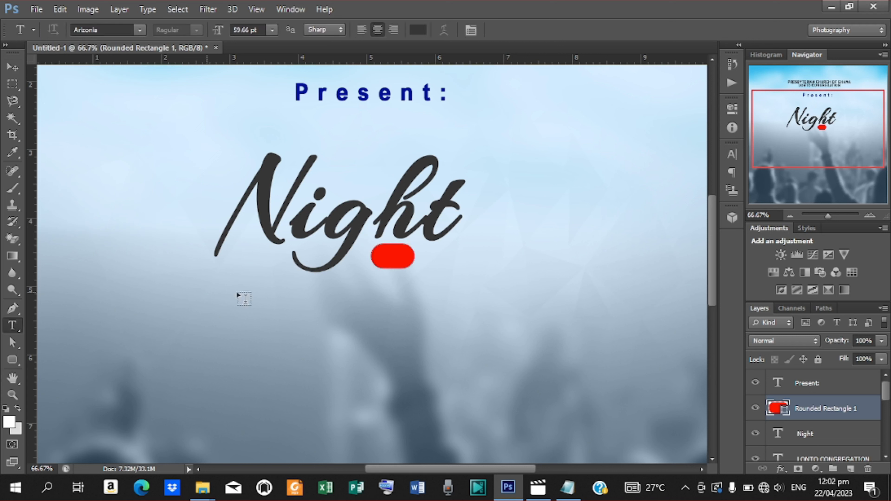
{"action": "left_click", "coordinate": [343, 288]}
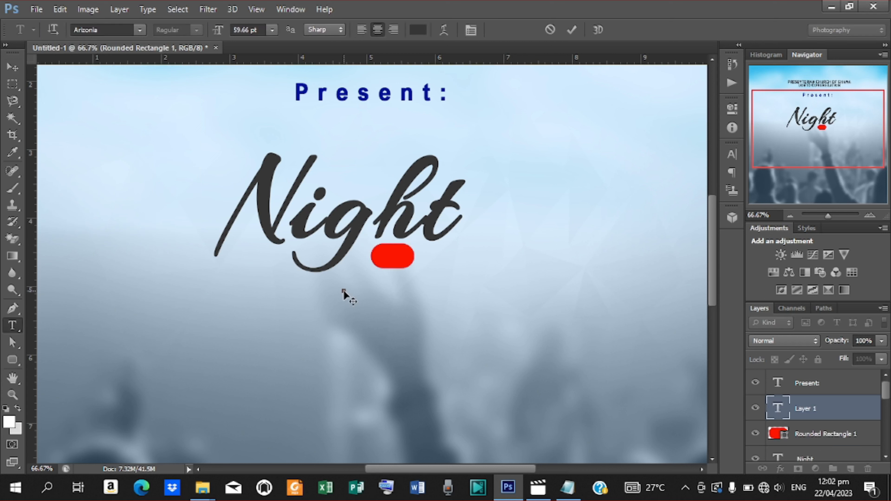
{"action": "type", "text": "of"}
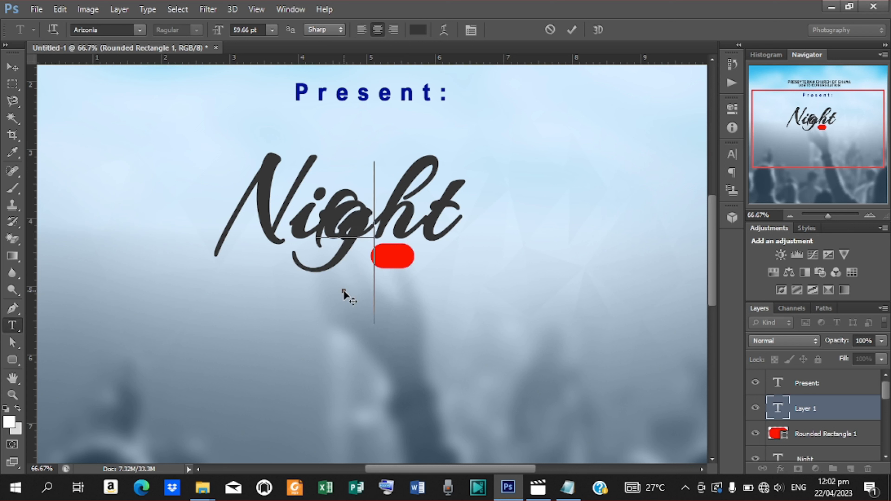
{"action": "left_click", "coordinate": [572, 30]}
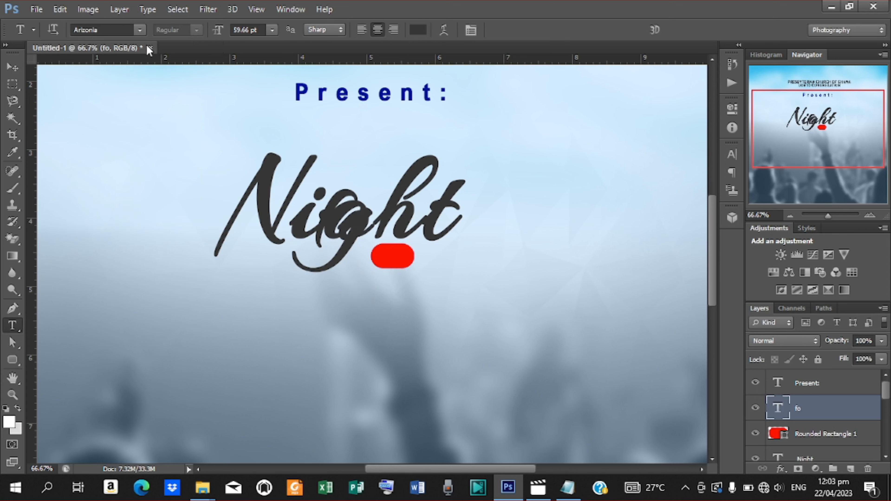
{"action": "left_click", "coordinate": [12, 65]}
{"action": "left_click_drag", "start_coordinate": [360, 232], "coordinate": [341, 262]}
{"action": "key", "text": "t"}
{"action": "type", "text": "og"}
{"action": "key", "text": "BackSpace"}
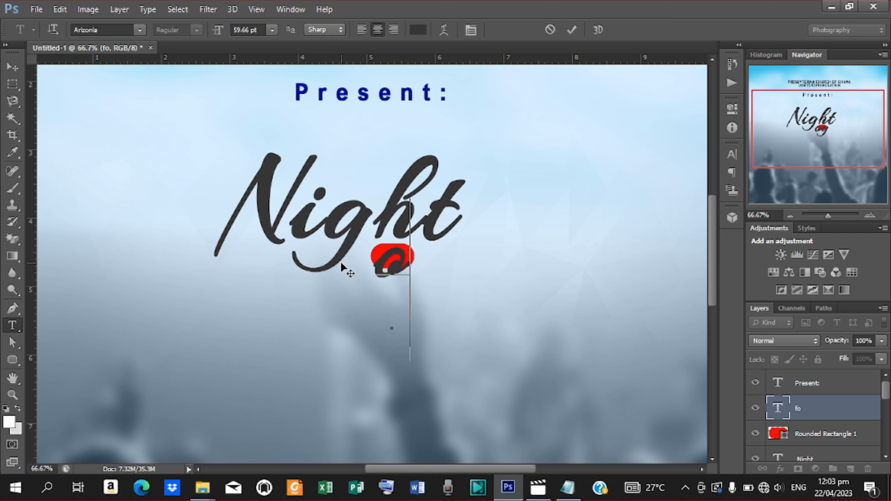
{"action": "type", "text": "f"}
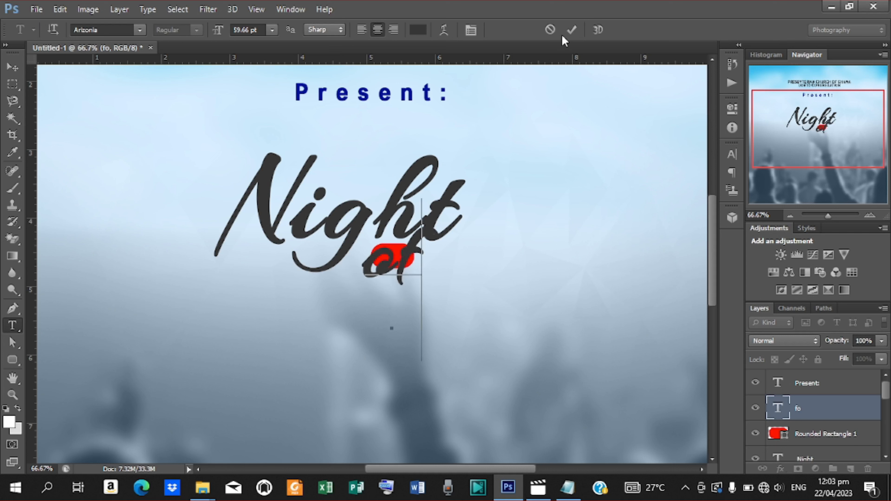
{"action": "left_click", "coordinate": [571, 30]}
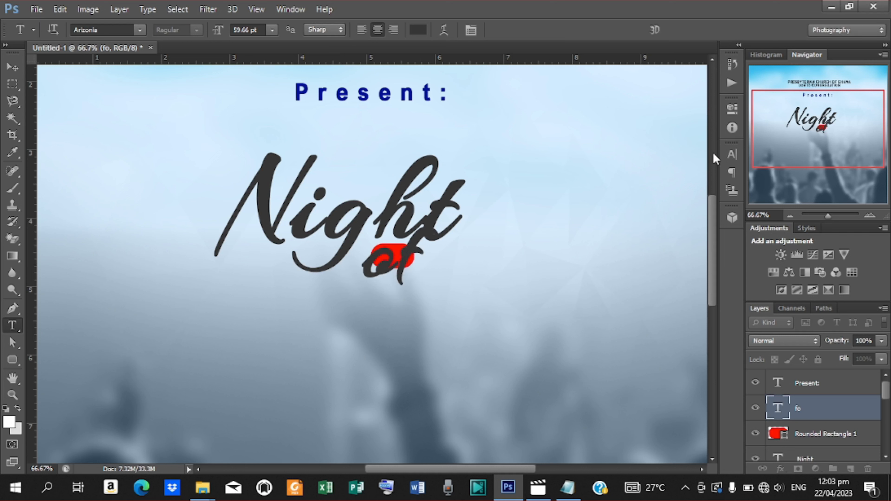
Step: Change the "of" text's font to Arial Nova and reduce its size to 21.66 pt
{"action": "left_click", "coordinate": [732, 155]}
{"action": "left_click", "coordinate": [649, 161]}
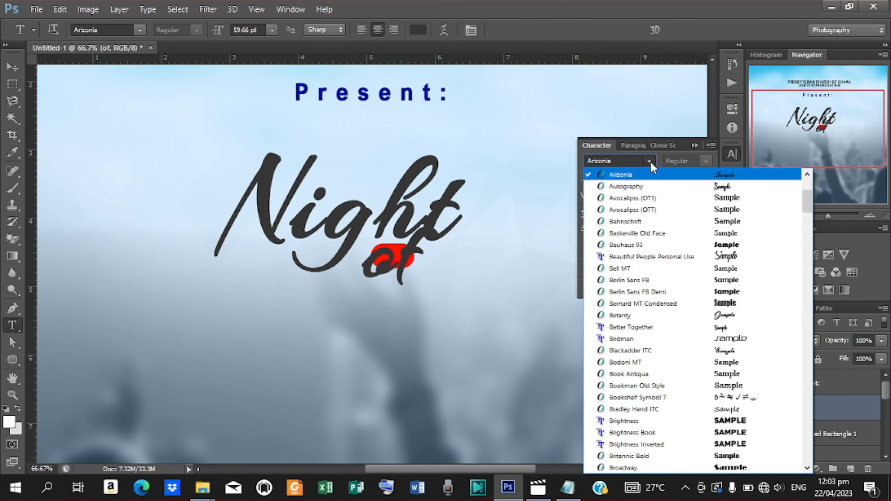
{"action": "left_click_drag", "start_coordinate": [806, 207], "coordinate": [806, 196]}
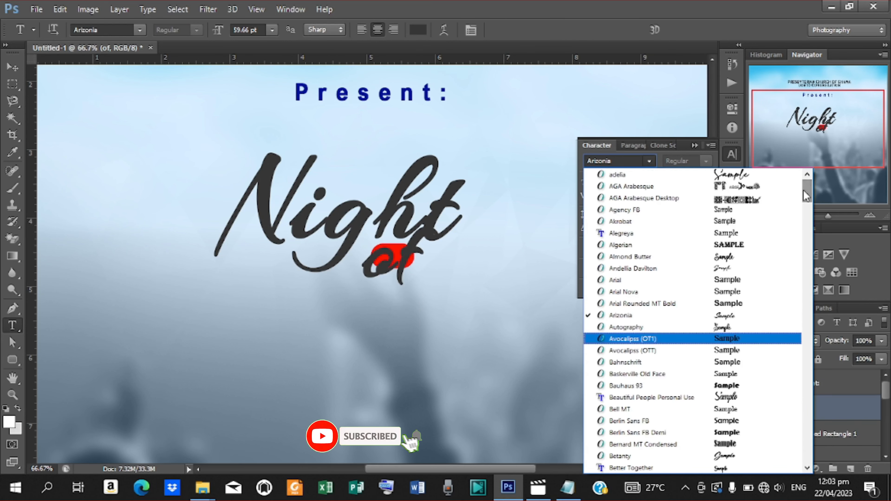
{"action": "left_click", "coordinate": [640, 291]}
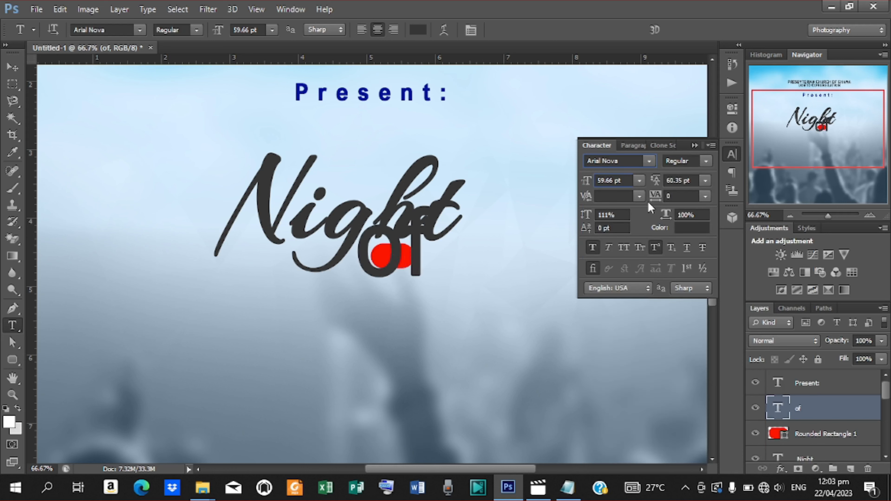
{"action": "left_click_drag", "start_coordinate": [588, 183], "coordinate": [585, 184]}
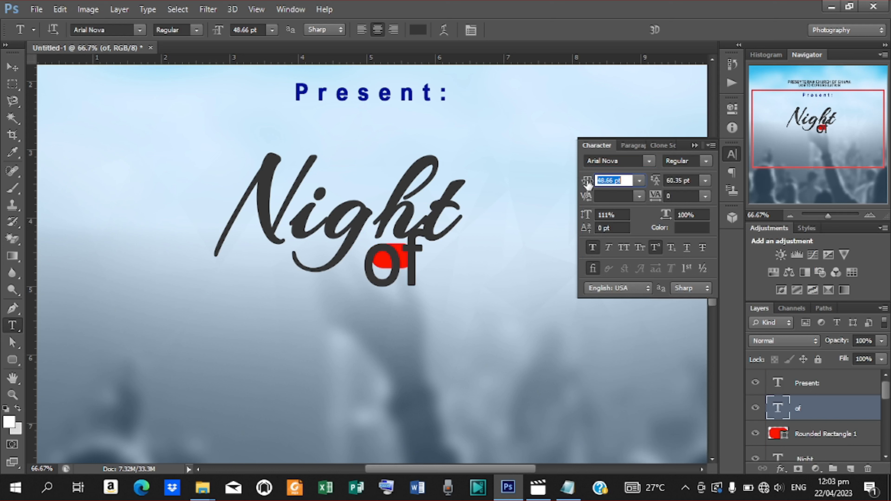
{"action": "left_click_drag", "start_coordinate": [588, 183], "coordinate": [579, 184]}
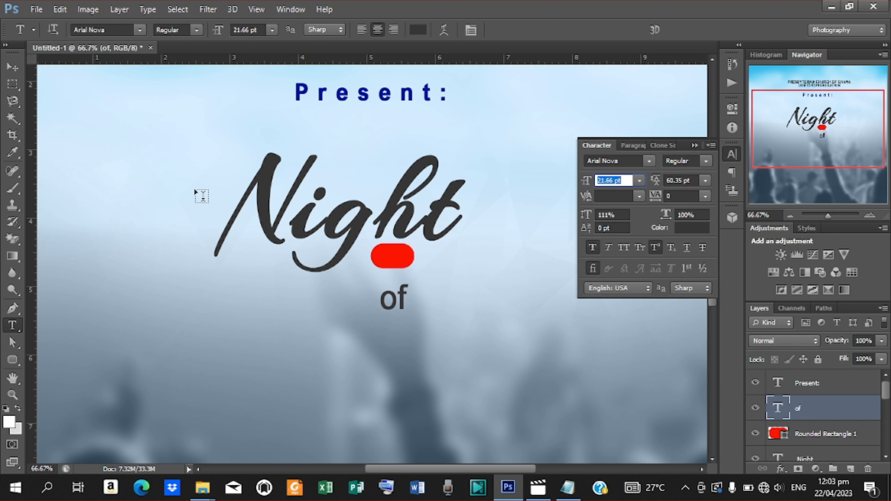
Step: Move the "of" text onto the red rounded rectangle and scale it down to about 67% so it fits inside
{"action": "left_click", "coordinate": [13, 67]}
{"action": "left_click_drag", "start_coordinate": [402, 303], "coordinate": [401, 247]}
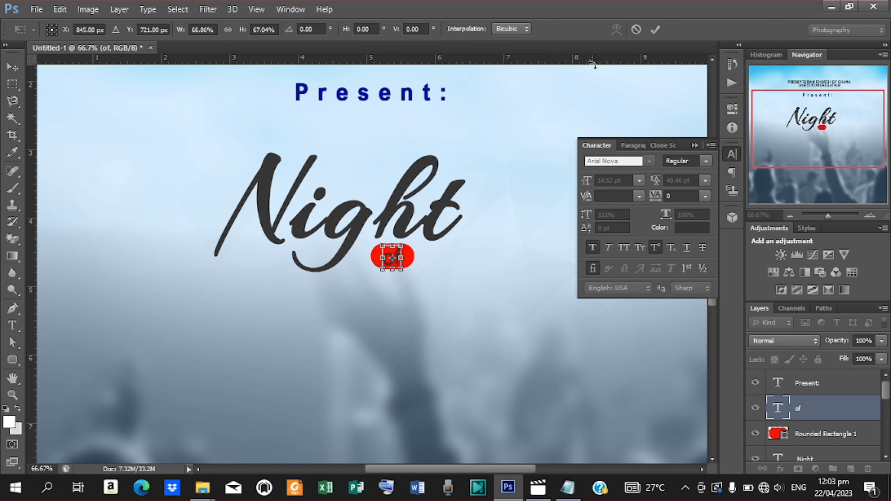
{"action": "left_click", "coordinate": [655, 29]}
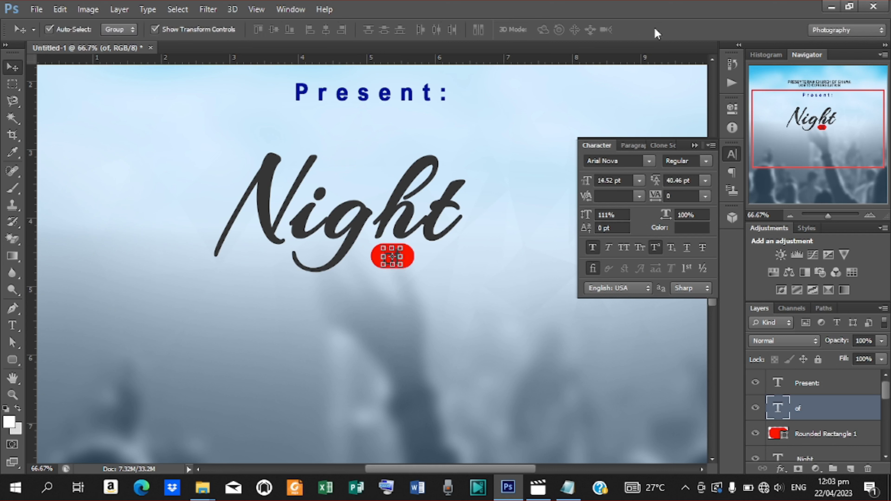
{"action": "left_click", "coordinate": [807, 431], "text": "shift"}
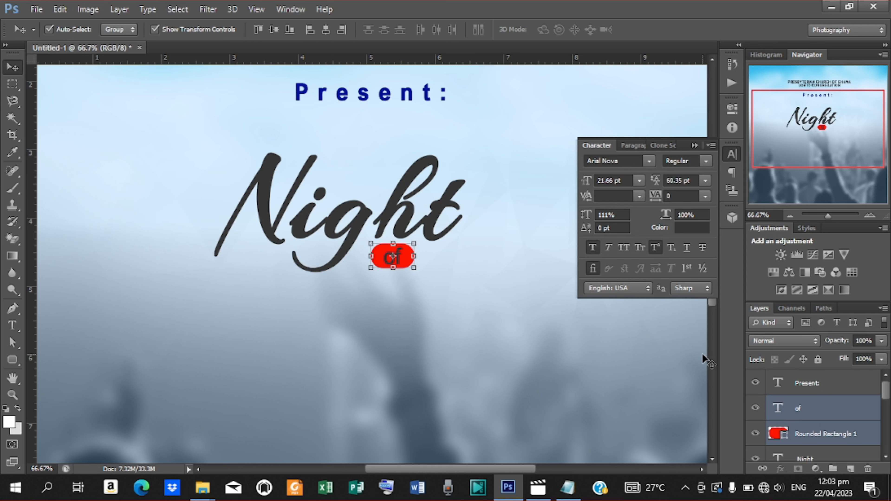
Step: Change the "of" text colour to white (ffffff)
{"action": "key", "text": "ctrl+minus"}
{"action": "key", "text": "ctrl+minus"}
{"action": "key", "text": "ctrl+minus"}
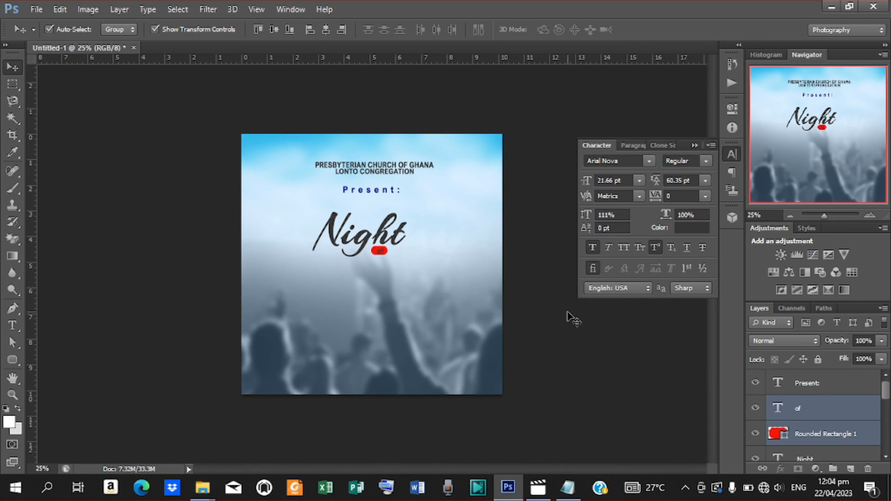
{"action": "left_click", "coordinate": [487, 271]}
{"action": "left_click", "coordinate": [804, 408]}
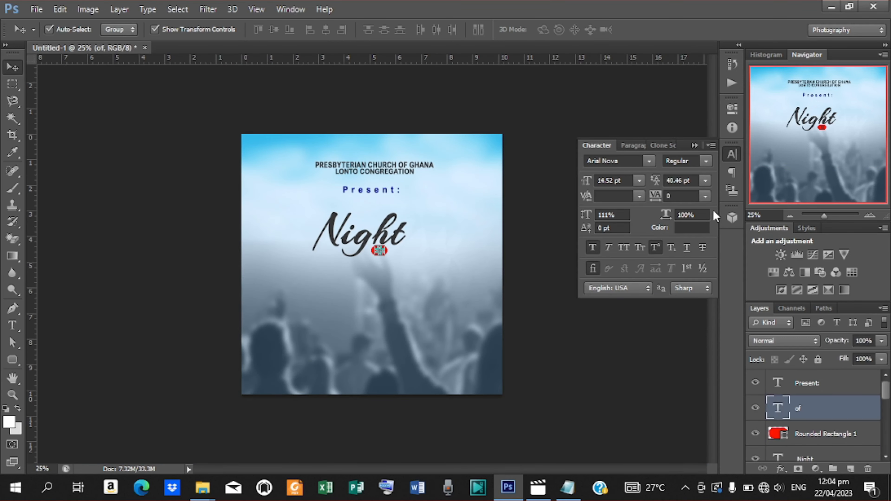
{"action": "left_click", "coordinate": [691, 228]}
{"action": "left_click_drag", "start_coordinate": [598, 200], "coordinate": [581, 191]}
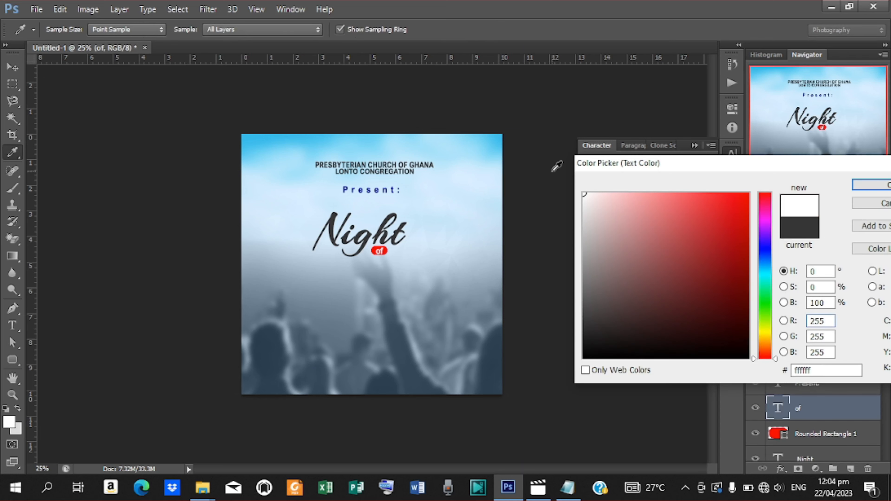
{"action": "left_click", "coordinate": [870, 185]}
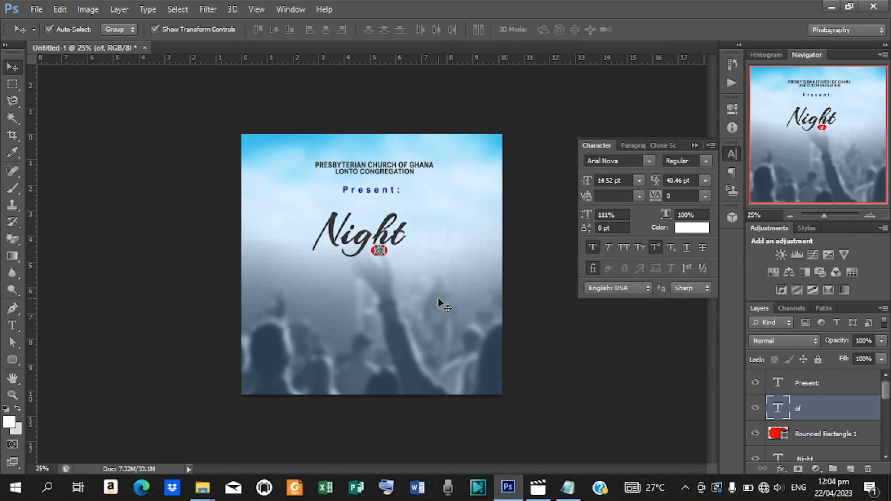
Step: Duplicate the "Night" title directly below the original and replace the copy's text with "Grace" from the Notepad text
{"action": "left_click", "coordinate": [358, 242]}
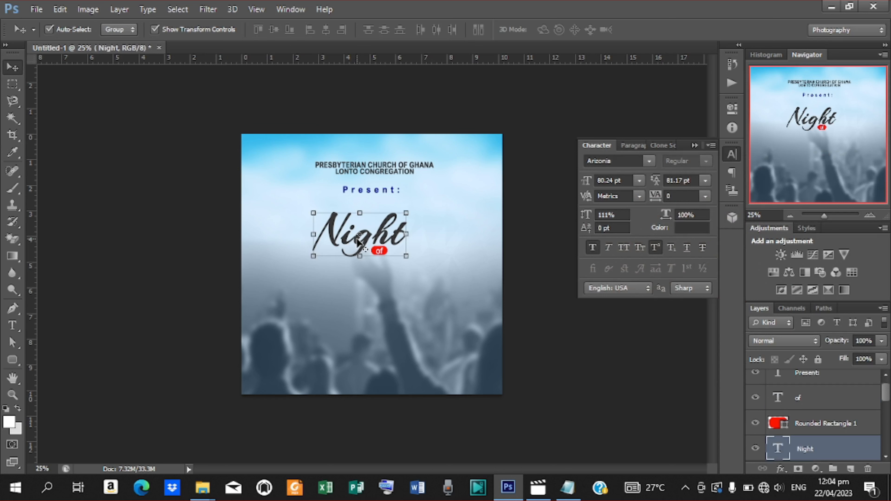
{"action": "left_click_drag", "start_coordinate": [346, 242], "coordinate": [341, 274]}
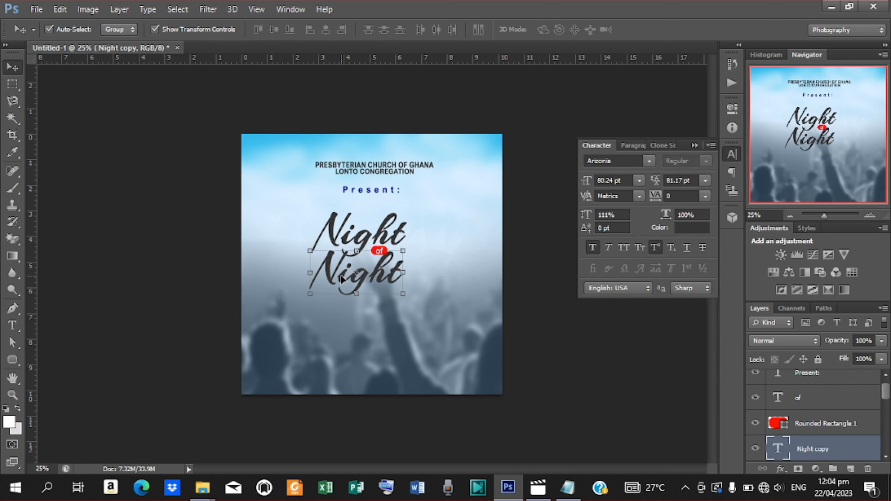
{"action": "key", "text": "t"}
{"action": "double_click", "coordinate": [325, 268]}
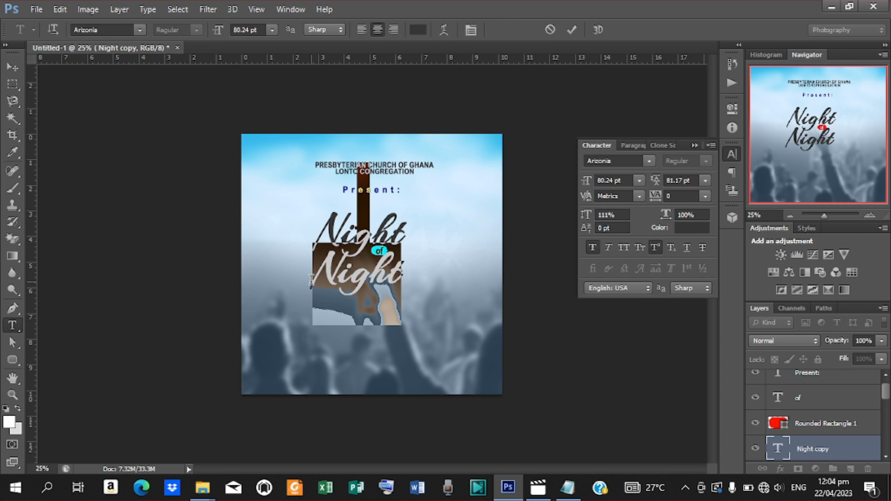
{"action": "left_click_drag", "start_coordinate": [312, 281], "coordinate": [415, 293]}
{"action": "left_click", "coordinate": [568, 488]}
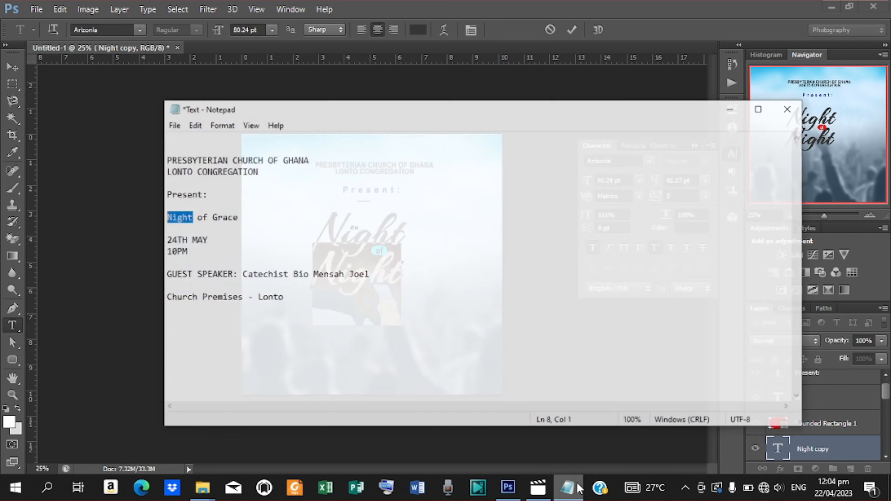
{"action": "left_click_drag", "start_coordinate": [227, 207], "coordinate": [207, 207]}
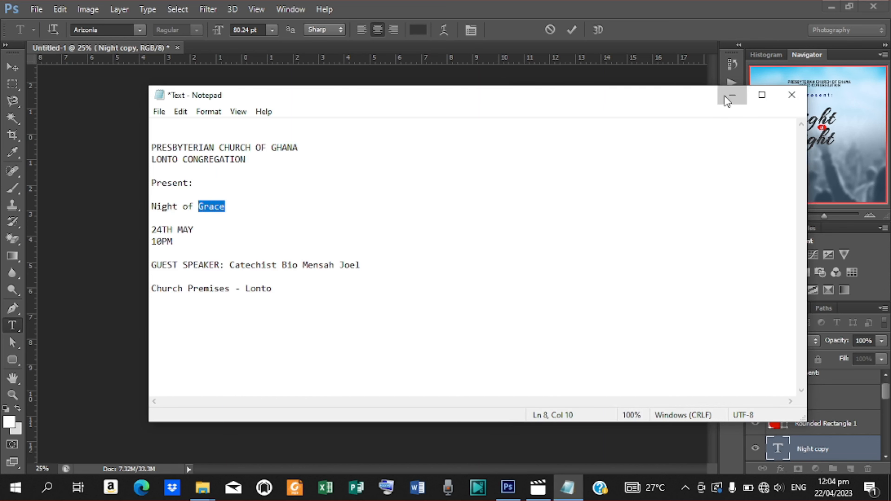
{"action": "left_click", "coordinate": [731, 95]}
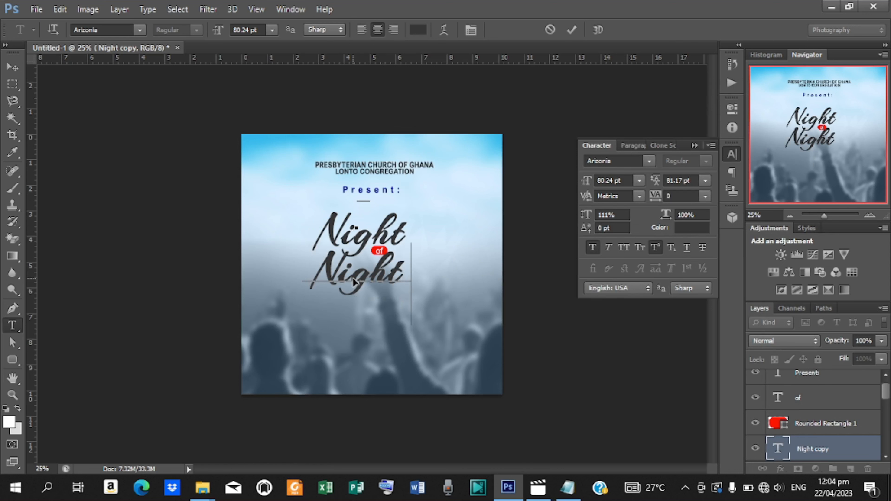
{"action": "type", "text": "Grace"}
{"action": "left_click", "coordinate": [574, 29]}
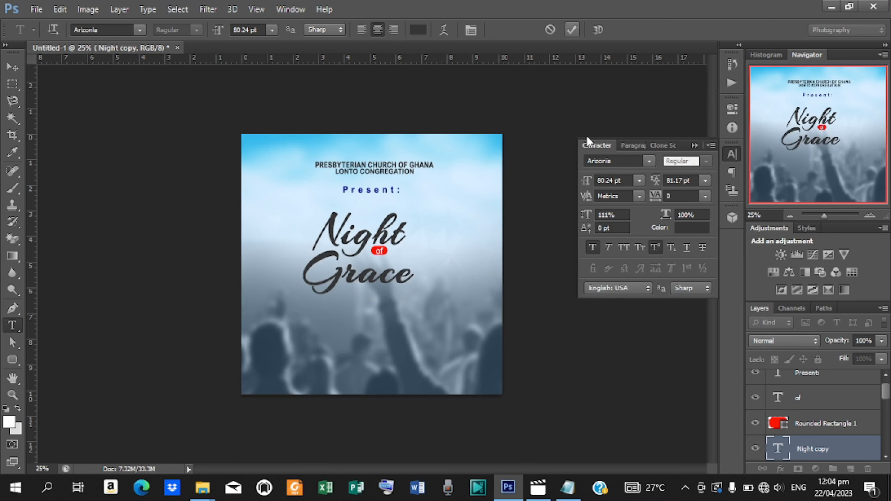
Step: Set the "Grace" text's font to Alegreya with the Black style
{"action": "left_click", "coordinate": [650, 161]}
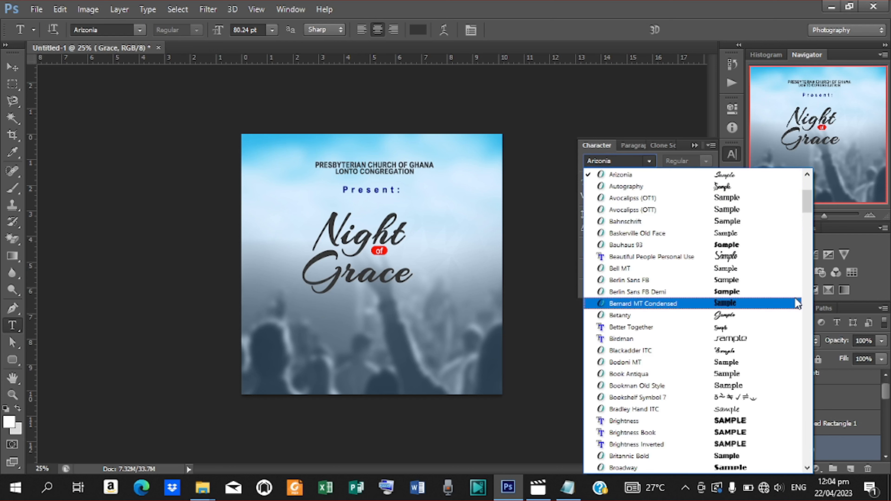
{"action": "left_click_drag", "start_coordinate": [805, 204], "coordinate": [805, 198]}
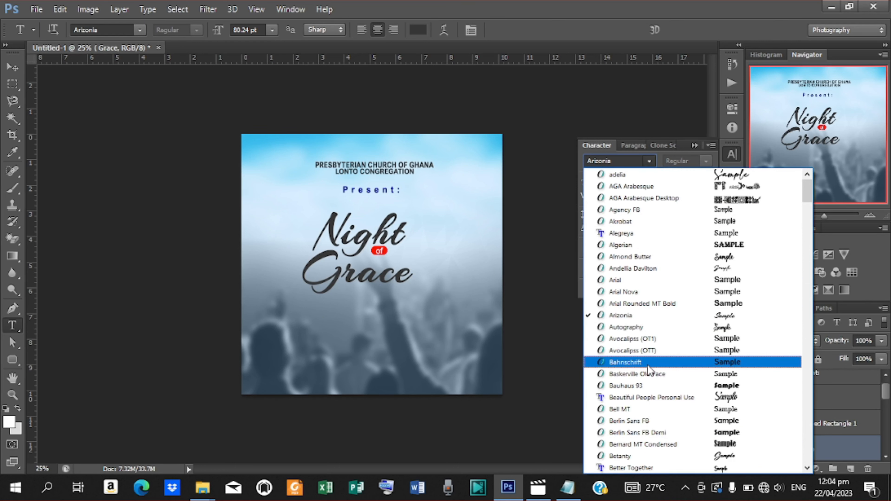
{"action": "left_click", "coordinate": [628, 233]}
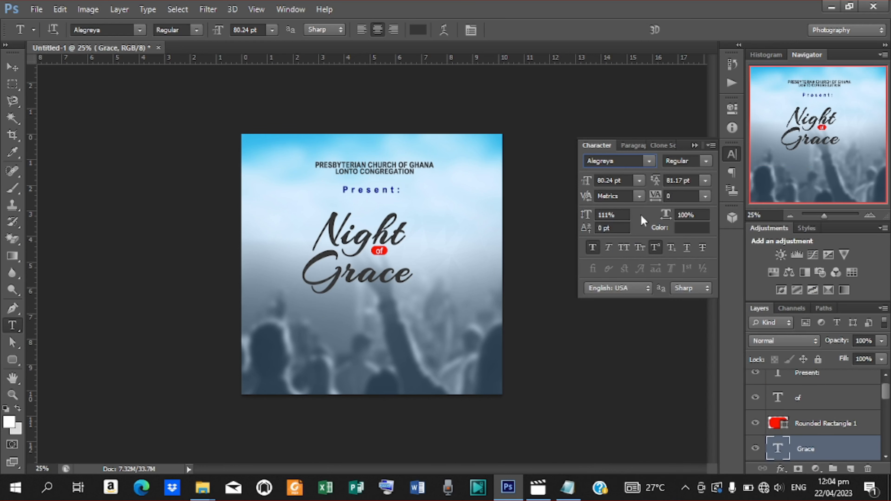
{"action": "left_click", "coordinate": [704, 164]}
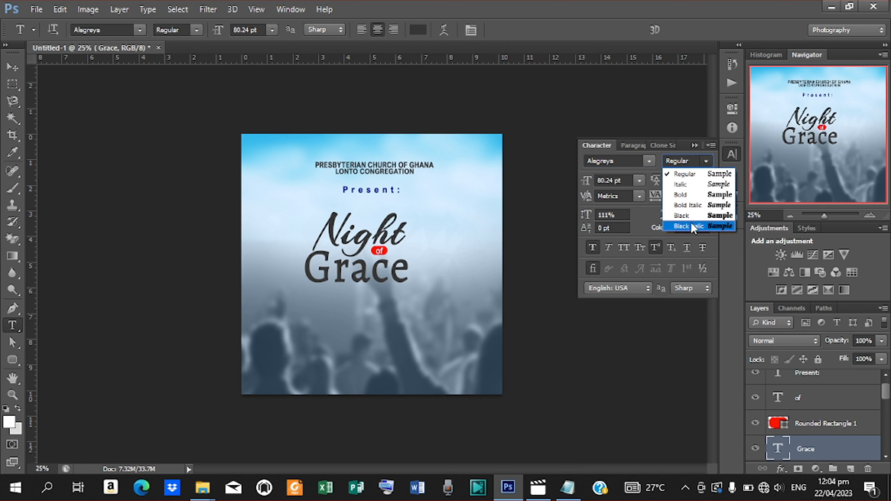
{"action": "left_click", "coordinate": [689, 215]}
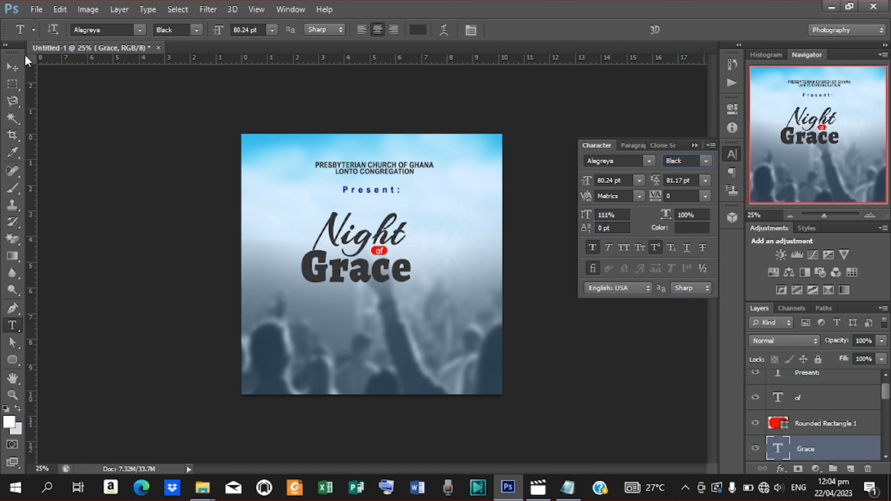
Step: Enlarge the "Grace" text proportionally to about 153.78 pt and centre it on the flyer below "Night"
{"action": "left_click", "coordinate": [12, 66]}
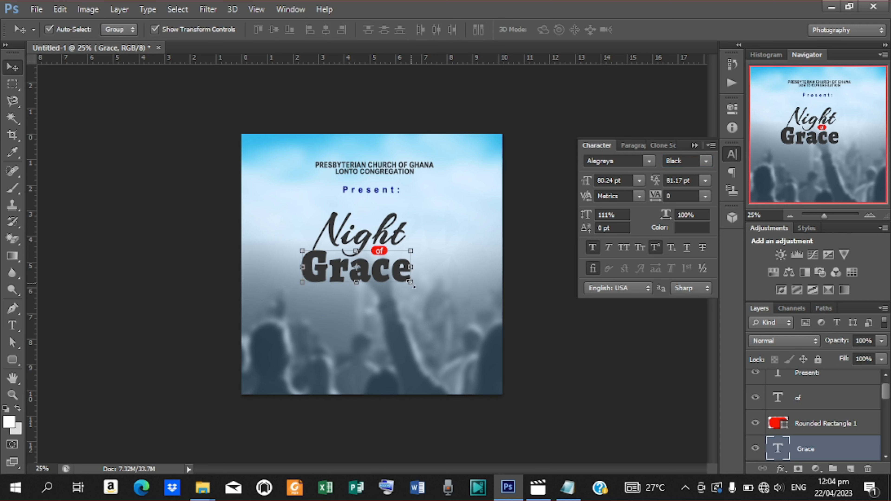
{"action": "left_click_drag", "start_coordinate": [414, 285], "coordinate": [493, 341]}
{"action": "key", "text": "Escape"}
{"action": "left_click_drag", "start_coordinate": [398, 317], "coordinate": [410, 285]}
{"action": "key", "text": "Return"}
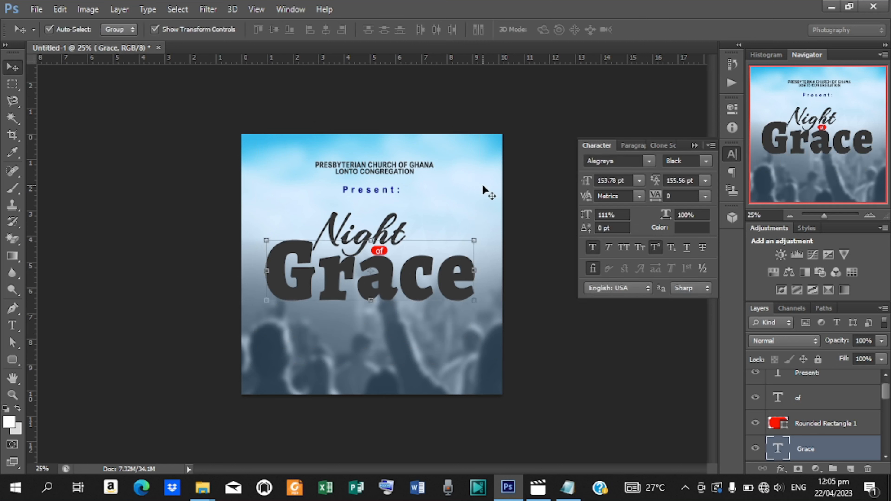
Step: Scale the "Grace" text down to about 80% (123.1 pt) and move it up slightly towards "Night"
{"action": "left_click_drag", "start_coordinate": [472, 240], "coordinate": [469, 245]}
{"action": "key", "text": "Return"}
{"action": "left_click_drag", "start_coordinate": [476, 334], "coordinate": [451, 311]}
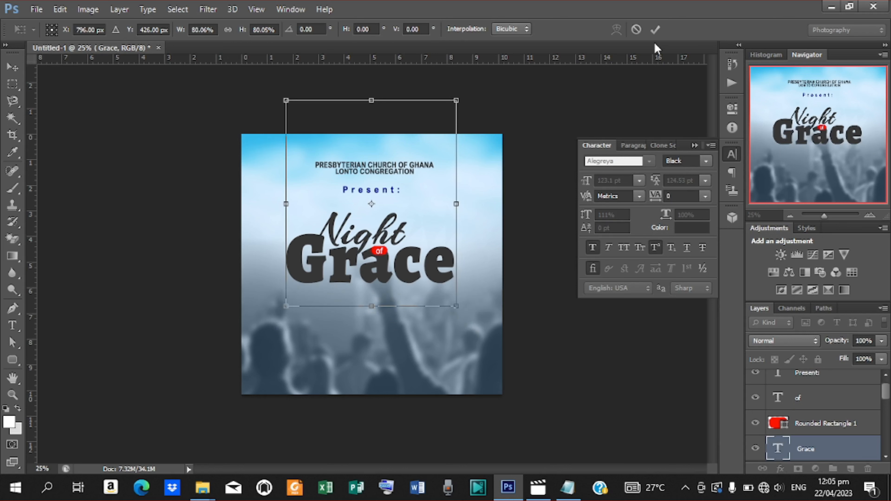
{"action": "left_click", "coordinate": [654, 31]}
Step: Select the "Night", "of" and red rounded rectangle layers together and scale them down to about 69.5%
{"action": "key", "text": "ctrl+plus"}
{"action": "key", "text": "ctrl+plus"}
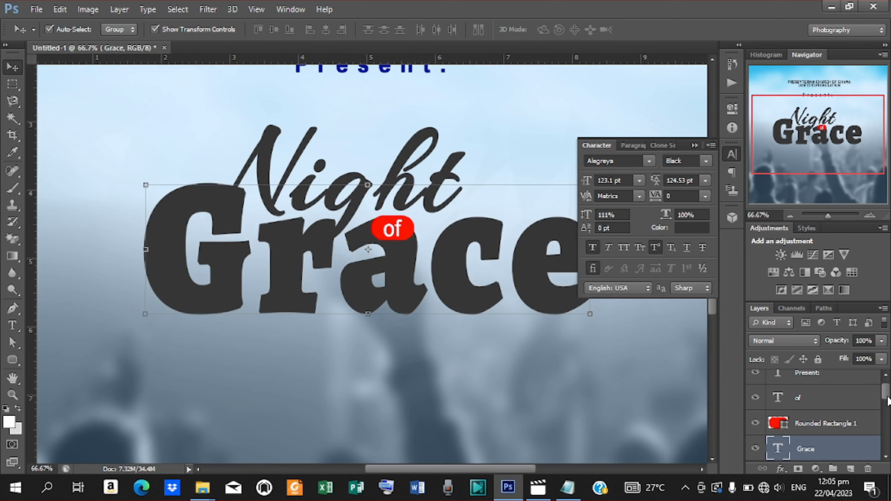
{"action": "left_click_drag", "start_coordinate": [887, 398], "coordinate": [886, 391]}
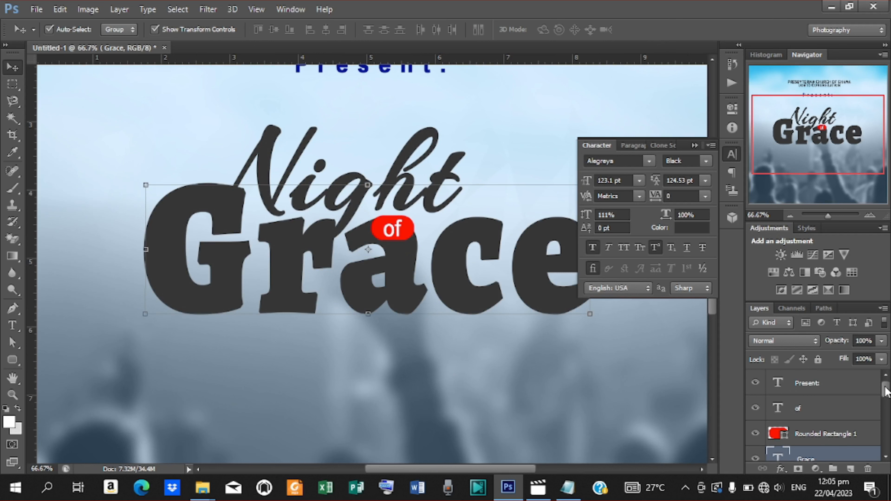
{"action": "scroll", "coordinate": [862, 406], "scroll_direction": "down", "scroll_amount": 3}
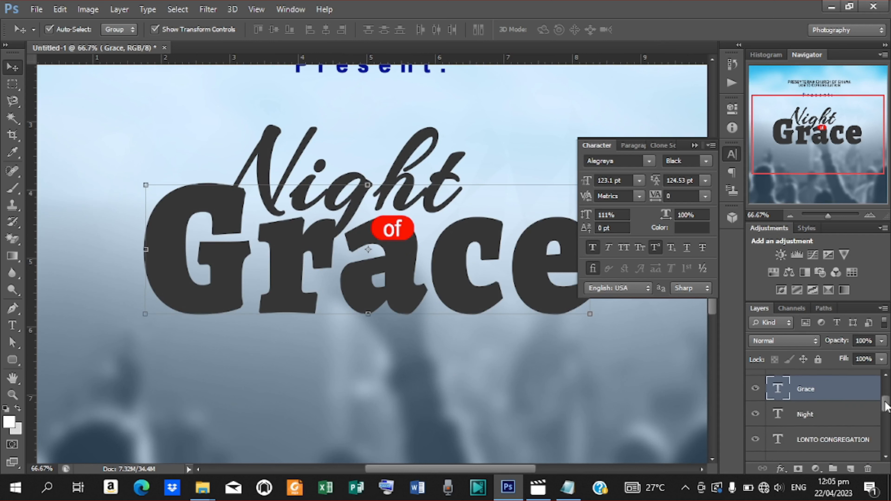
{"action": "left_click", "coordinate": [829, 406]}
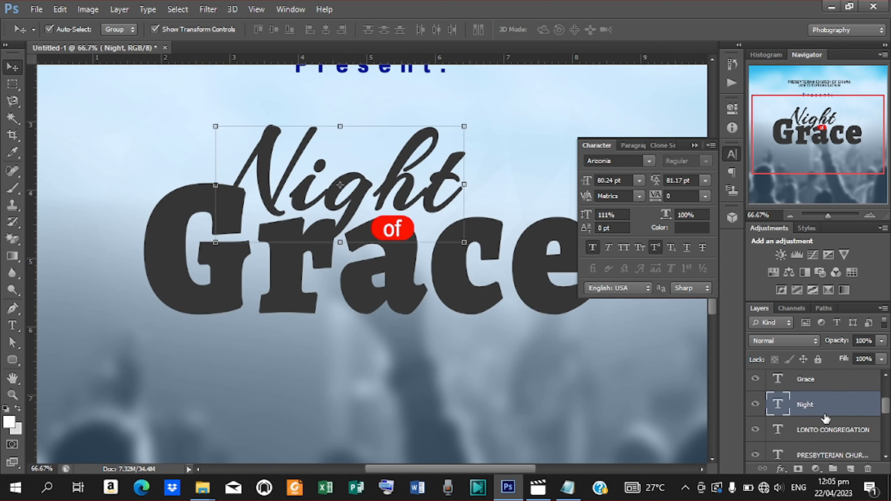
{"action": "mouse_move", "coordinate": [887, 414]}
{"action": "left_mouse_down"}
{"action": "mouse_move", "coordinate": [887, 424]}
{"action": "mouse_move", "coordinate": [886, 402]}
{"action": "left_mouse_up"}
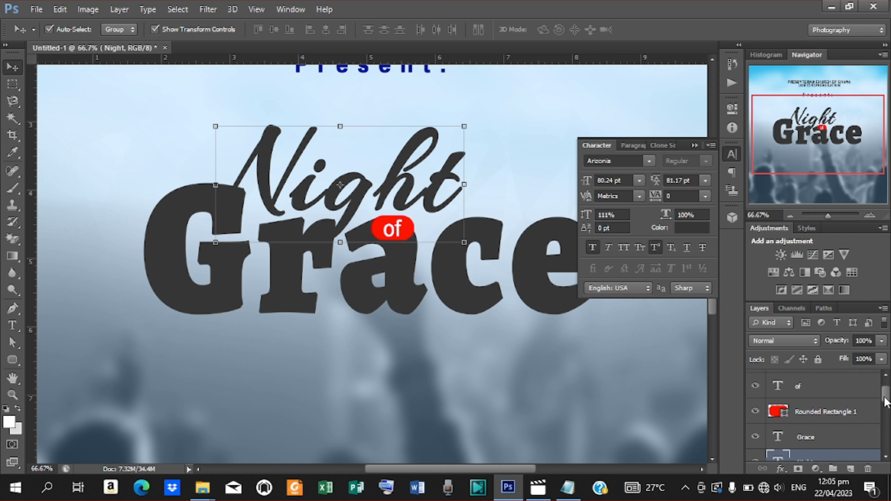
{"action": "left_click", "coordinate": [800, 388]}
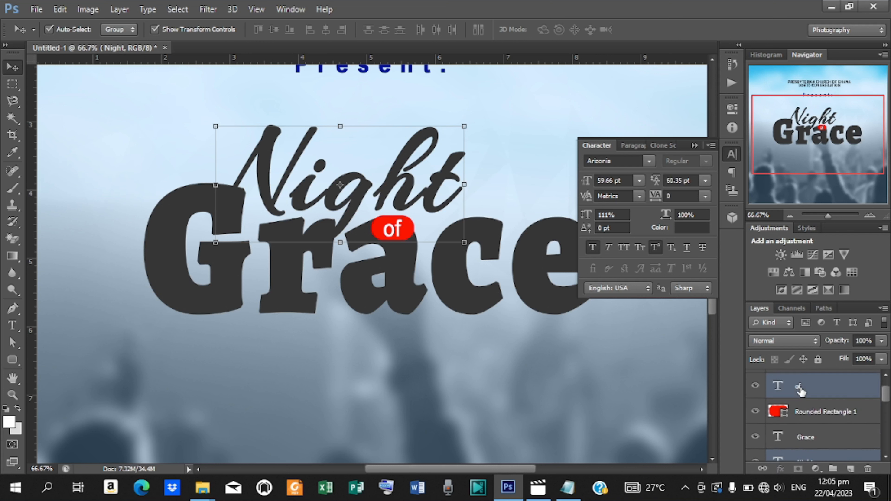
{"action": "left_click", "coordinate": [807, 411], "text": "shift"}
{"action": "left_click", "coordinate": [463, 127]}
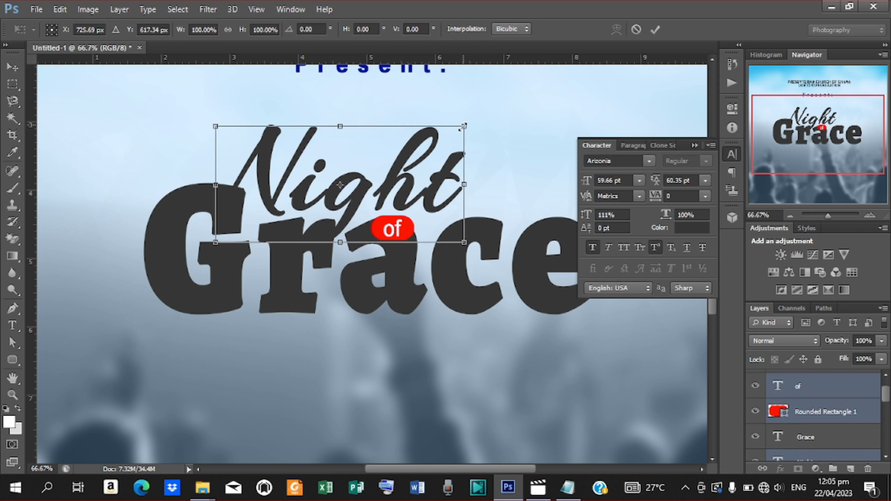
{"action": "left_click_drag", "start_coordinate": [458, 131], "coordinate": [428, 145]}
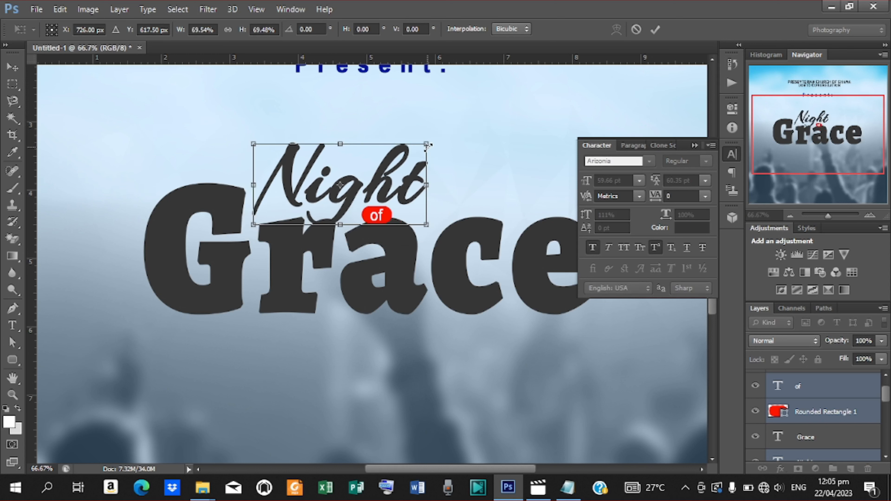
Step: Nudge the selected "Night", "of" and red rectangle layers up 18 px to sit just above "Grace", and apply the transform
{"action": "key", "text": "Up"}
{"action": "key", "text": "Up"}
{"action": "key", "text": "Up"}
{"action": "key", "text": "Up"}
{"action": "key", "text": "Up"}
{"action": "key", "text": "Up"}
{"action": "key", "text": "Up"}
{"action": "key", "text": "Up"}
{"action": "key", "text": "Up"}
{"action": "key", "text": "Up"}
{"action": "key", "text": "Up"}
{"action": "key", "text": "Up"}
{"action": "key", "text": "Up"}
{"action": "key", "text": "Up"}
{"action": "key", "text": "Up"}
{"action": "key", "text": "Up"}
{"action": "key", "text": "Up"}
{"action": "key", "text": "Up"}
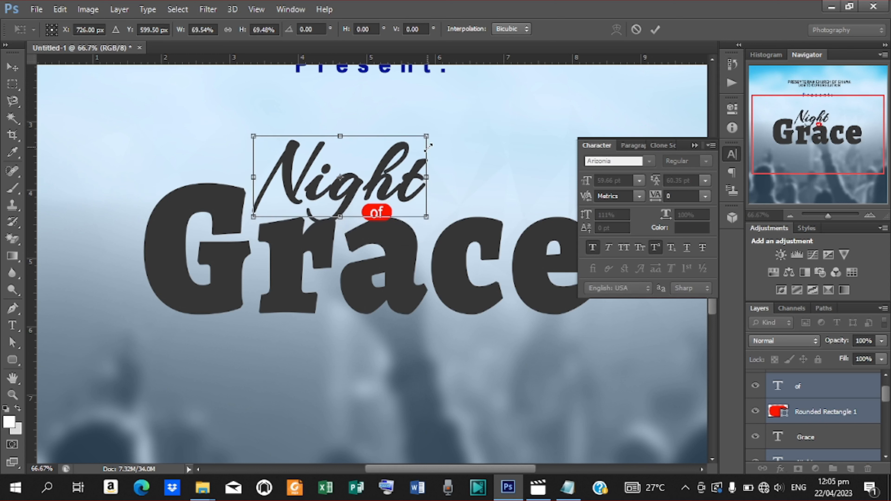
{"action": "key", "text": "Down"}
{"action": "key", "text": "Down"}
{"action": "key", "text": "Down"}
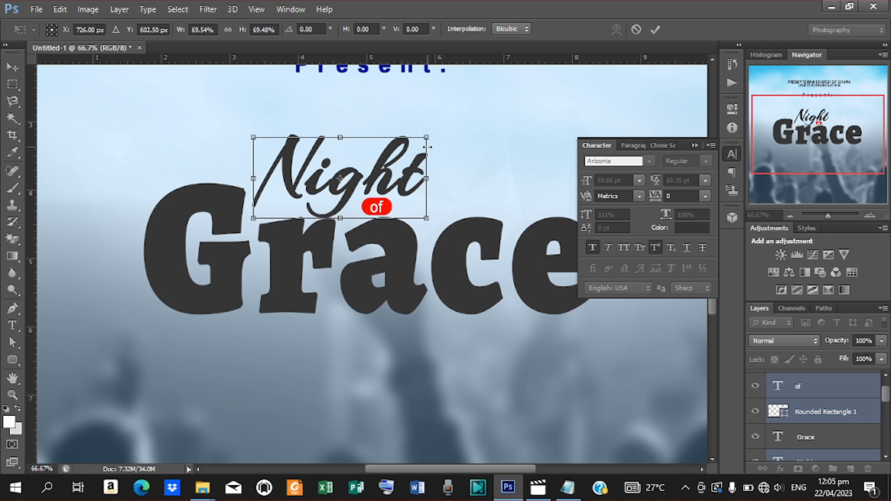
{"action": "key", "text": "Up"}
{"action": "key", "text": "Up"}
{"action": "key", "text": "Up"}
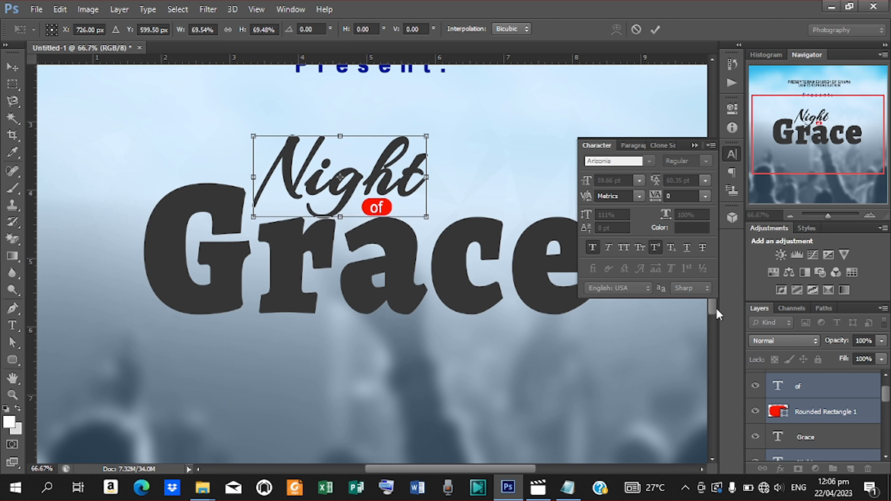
{"action": "key", "text": "ctrl+minus"}
{"action": "key", "text": "ctrl+minus"}
{"action": "key", "text": "ctrl+minus"}
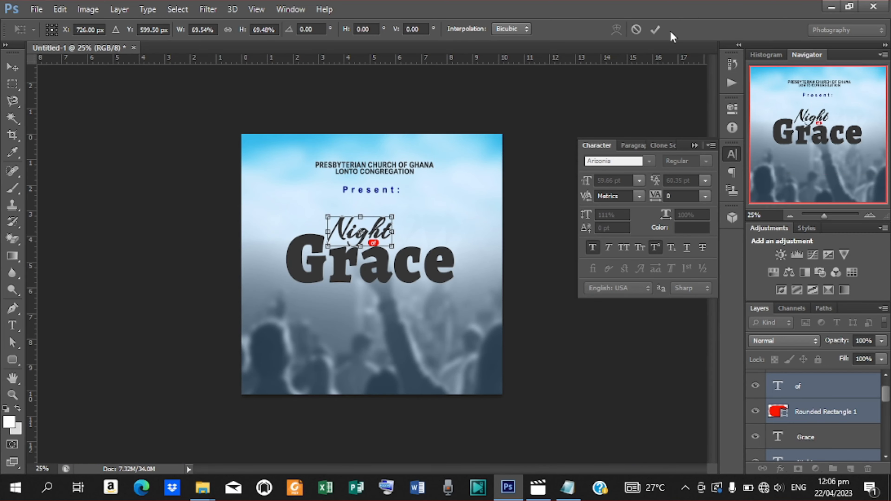
{"action": "left_click", "coordinate": [655, 29]}
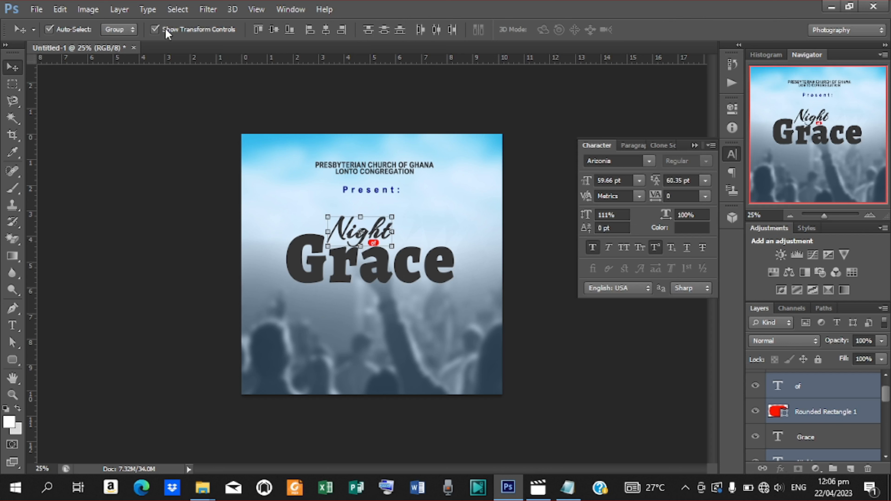
Step: Centre the "Night", "of" and red rectangle layers horizontally on the flyer, and do the same for the "Grace" text
{"action": "key", "text": "ctrl+a"}
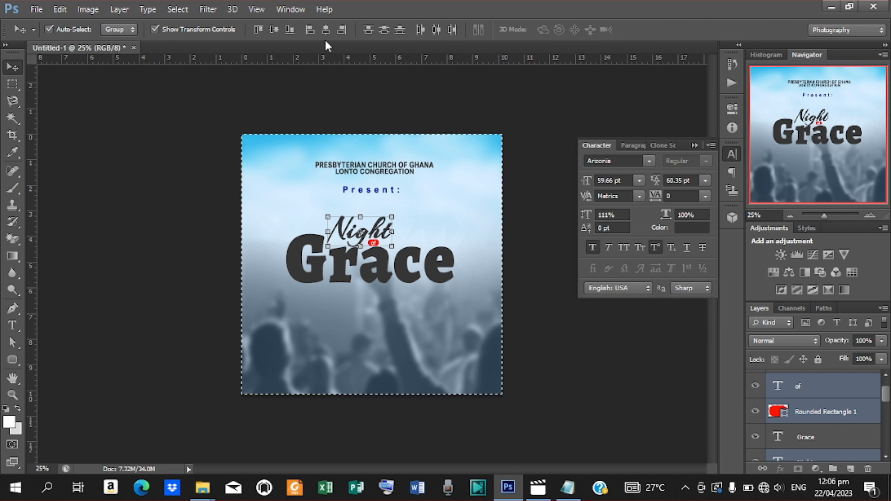
{"action": "left_click", "coordinate": [326, 29]}
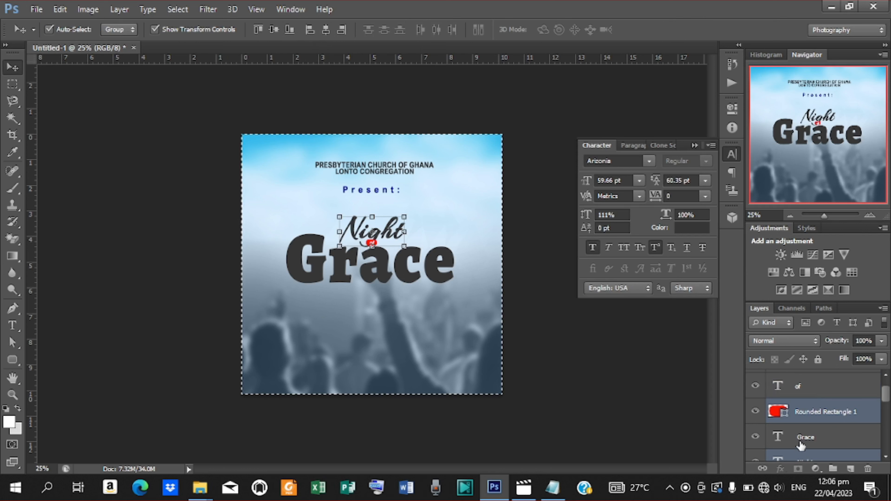
{"action": "left_click", "coordinate": [793, 437]}
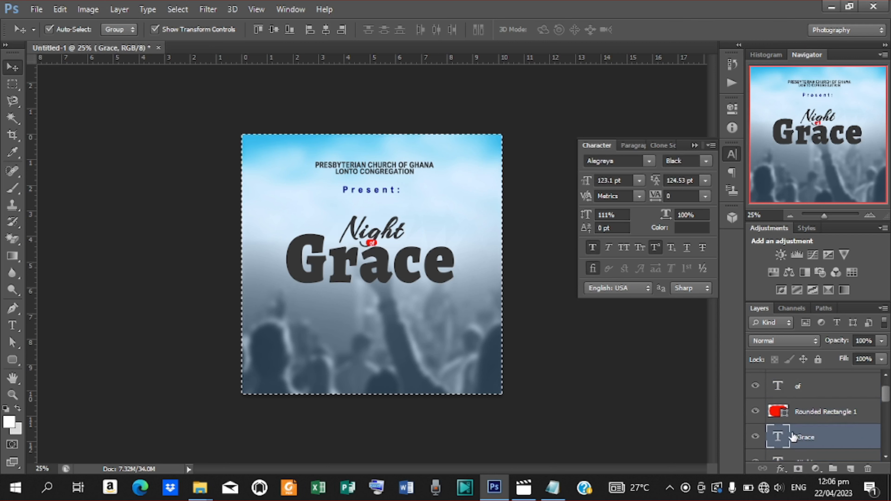
{"action": "left_click", "coordinate": [326, 31]}
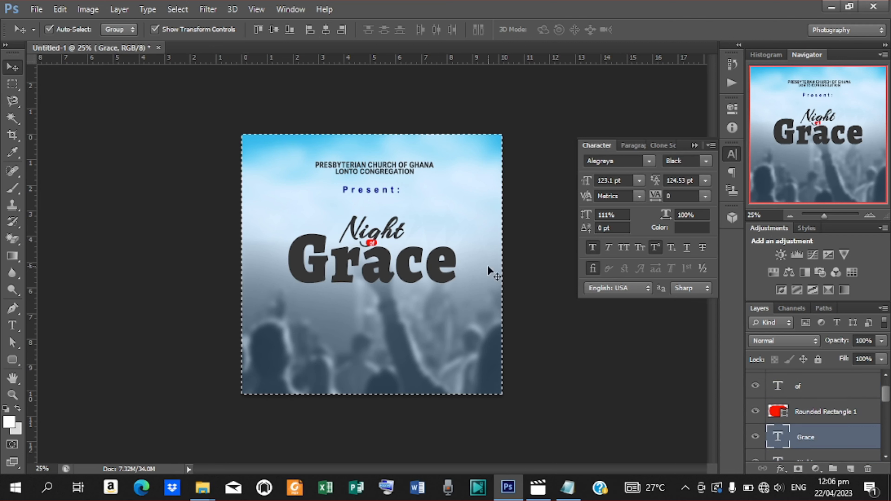
Step: Nudge the "of" text and its red rounded rectangle together to the right, clear of the tail of the "g" in "Night"
{"action": "left_click", "coordinate": [808, 414]}
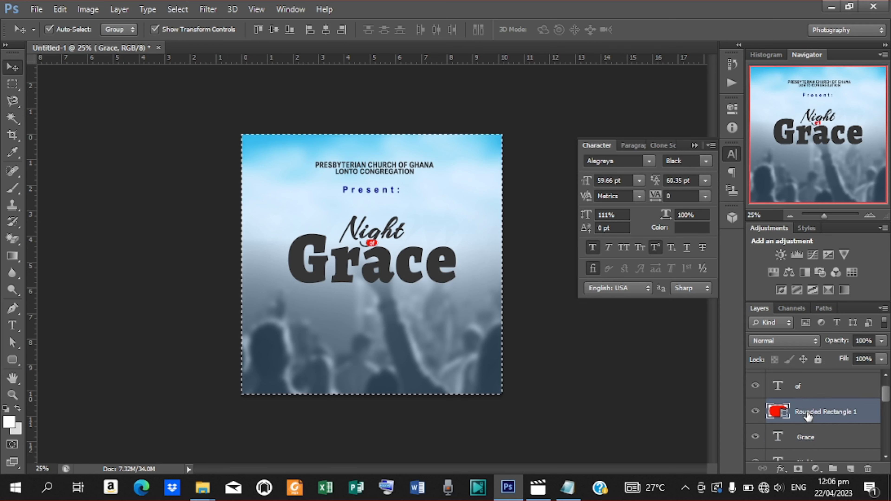
{"action": "left_click", "coordinate": [805, 386], "text": "ctrl"}
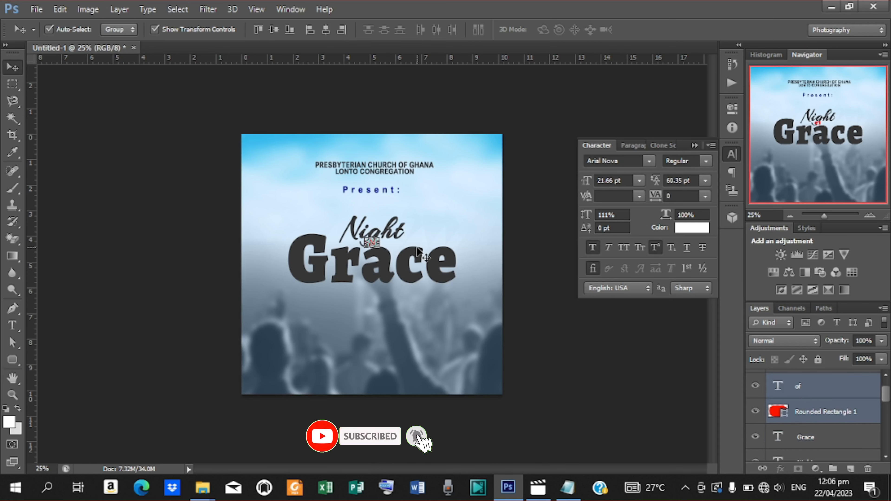
{"action": "key", "text": "ctrl+plus"}
{"action": "key", "text": "ctrl+plus"}
{"action": "key", "text": "ctrl+plus"}
{"action": "key", "text": "ctrl+plus"}
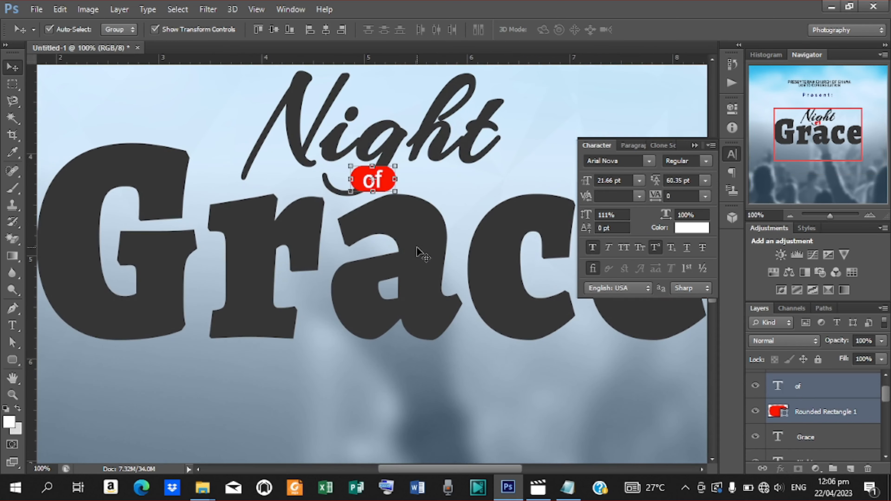
{"action": "key", "text": "Right"}
{"action": "key", "text": "Right"}
{"action": "key", "text": "Right"}
{"action": "key", "text": "Right"}
{"action": "key", "text": "Right"}
{"action": "key", "text": "Right"}
{"action": "key", "text": "Right"}
{"action": "key", "text": "Right"}
{"action": "key", "text": "Right"}
{"action": "key", "text": "Right"}
{"action": "key", "text": "Right"}
{"action": "key", "text": "Right"}
{"action": "key", "text": "Right"}
{"action": "key", "text": "Right"}
{"action": "key", "text": "Right"}
{"action": "key", "text": "Right"}
{"action": "key", "text": "Right"}
{"action": "key", "text": "Right"}
{"action": "key", "text": "Right"}
{"action": "key", "text": "Right"}
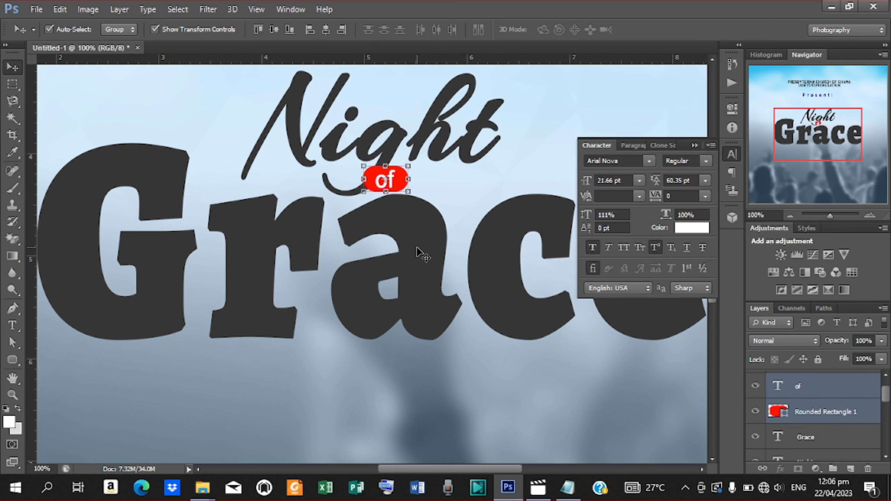
{"action": "key", "text": "Right"}
{"action": "key", "text": "Right"}
{"action": "key", "text": "Right"}
{"action": "key", "text": "Right"}
{"action": "key", "text": "Right"}
{"action": "key", "text": "Right"}
{"action": "key", "text": "Right"}
{"action": "key", "text": "Right"}
{"action": "key", "text": "Right"}
{"action": "key", "text": "Right"}
{"action": "key", "text": "Right"}
{"action": "key", "text": "Right"}
{"action": "key", "text": "Right"}
{"action": "key", "text": "Right"}
{"action": "key", "text": "Right"}
{"action": "key", "text": "Right"}
{"action": "key", "text": "Right"}
{"action": "key", "text": "Right"}
{"action": "key", "text": "Right"}
{"action": "key", "text": "Right"}
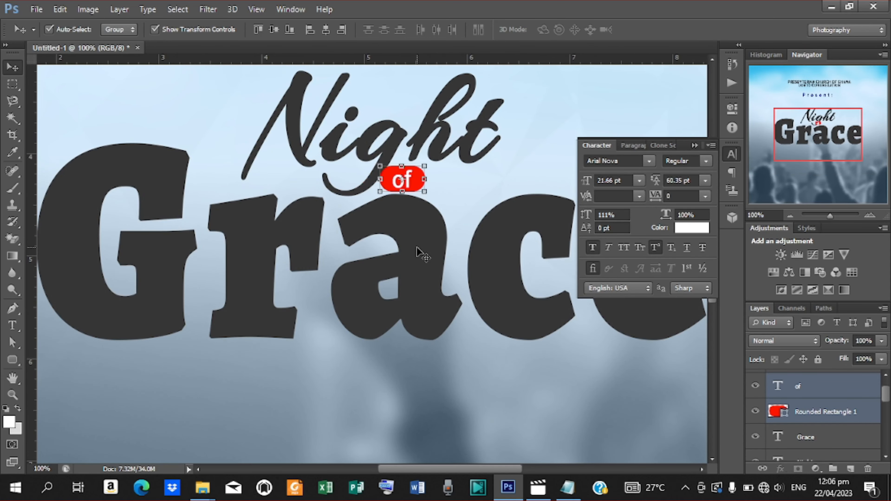
{"action": "key", "text": "Right"}
{"action": "key", "text": "Right"}
{"action": "key", "text": "Right"}
{"action": "key", "text": "Right"}
{"action": "key", "text": "Right"}
{"action": "key", "text": "Right"}
{"action": "key", "text": "Right"}
{"action": "key", "text": "Right"}
{"action": "key", "text": "Right"}
{"action": "key", "text": "Right"}
{"action": "key", "text": "Right"}
{"action": "key", "text": "Right"}
{"action": "key", "text": "Right"}
{"action": "key", "text": "Right"}
{"action": "key", "text": "Right"}
{"action": "key", "text": "Right"}
{"action": "key", "text": "Right"}
{"action": "key", "text": "Right"}
{"action": "key", "text": "Right"}
{"action": "key", "text": "Right"}
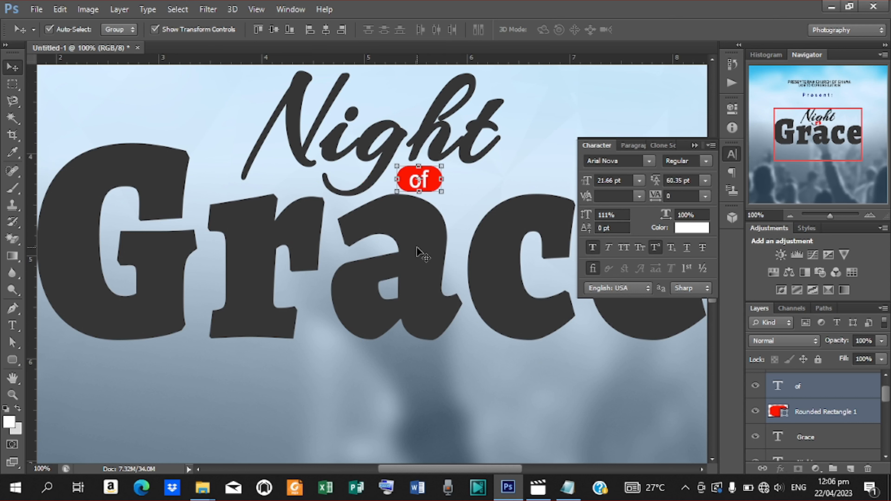
{"action": "key", "text": "ctrl+minus"}
{"action": "key", "text": "ctrl+minus"}
{"action": "key", "text": "ctrl+minus"}
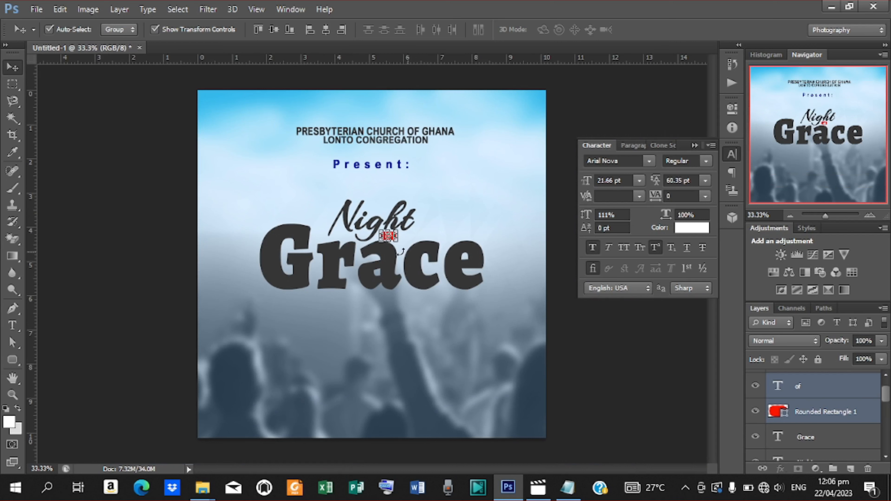
{"action": "left_click", "coordinate": [581, 337]}
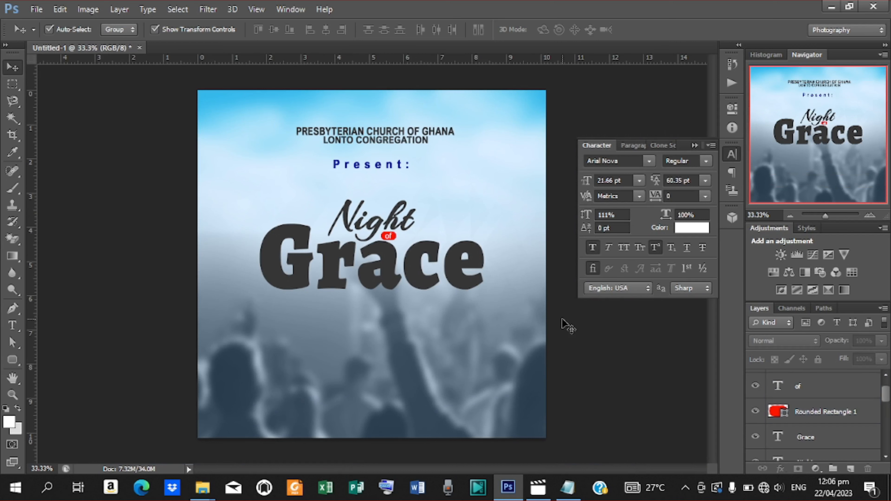
Step: Add a drop shadow to the "Grace" text with distance 3 px, spread 3% and size 3 px
{"action": "key", "text": "ctrl+plus"}
{"action": "left_click", "coordinate": [427, 263]}
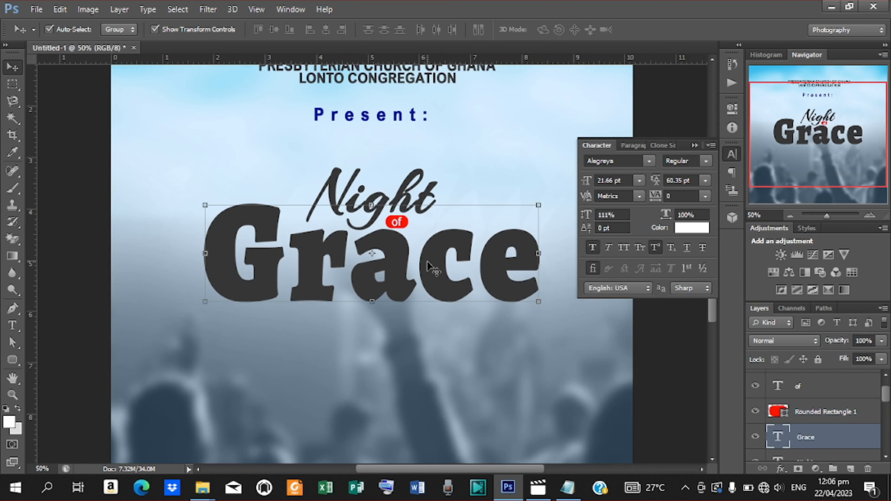
{"action": "left_click", "coordinate": [781, 469]}
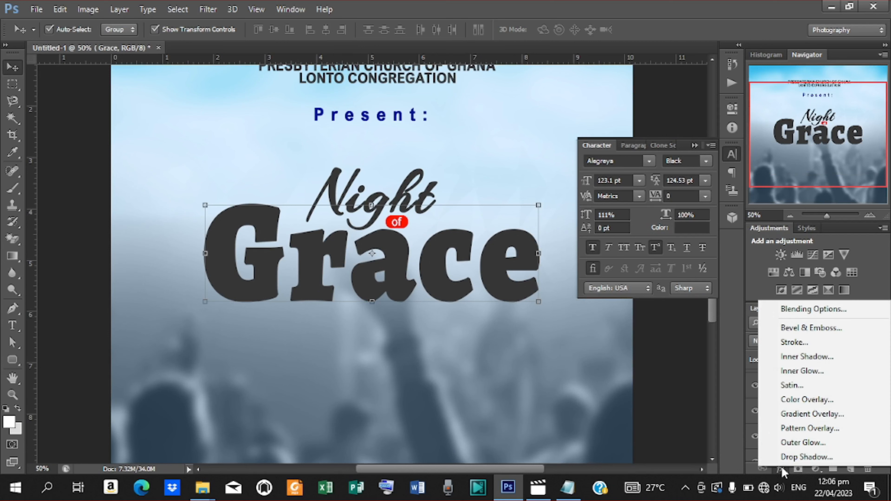
{"action": "left_click", "coordinate": [797, 455]}
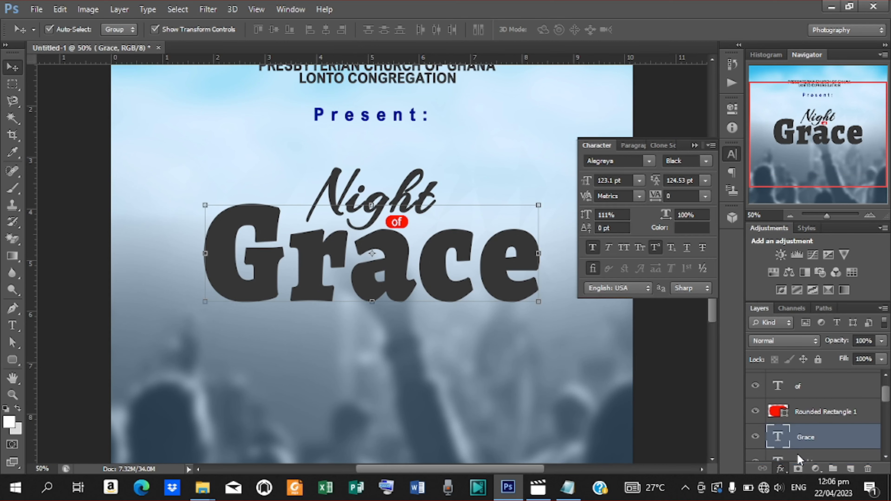
{"action": "left_click_drag", "start_coordinate": [470, 299], "coordinate": [832, 117]}
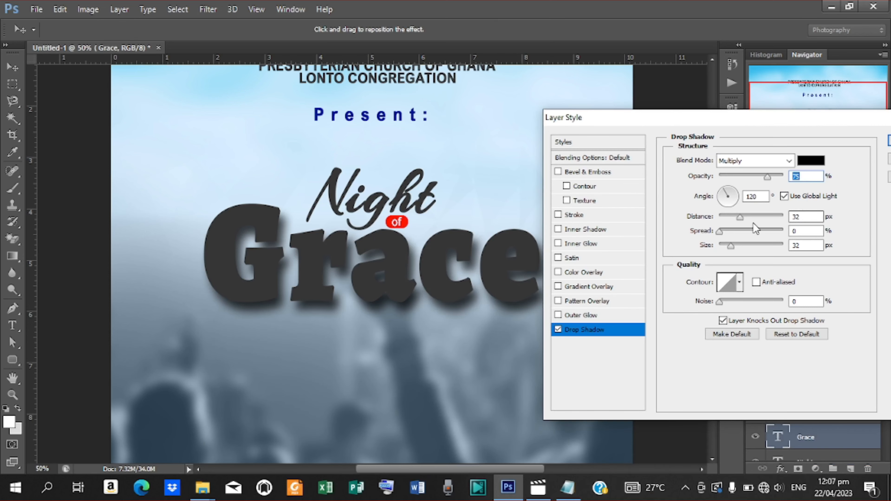
{"action": "left_click_drag", "start_coordinate": [740, 218], "coordinate": [719, 222]}
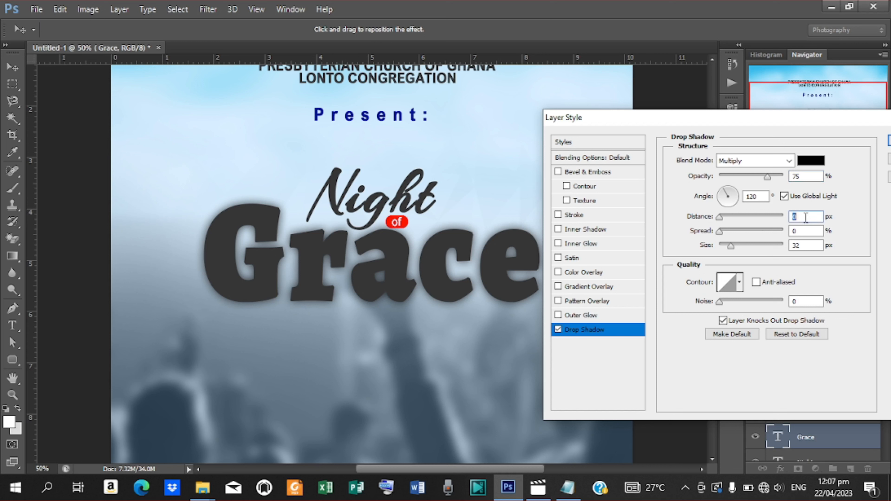
{"action": "type", "text": "3"}
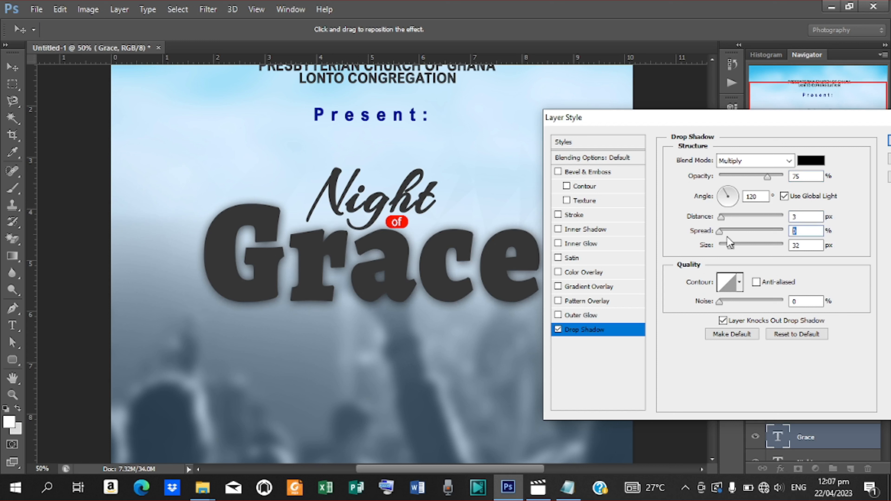
{"action": "type", "text": "3"}
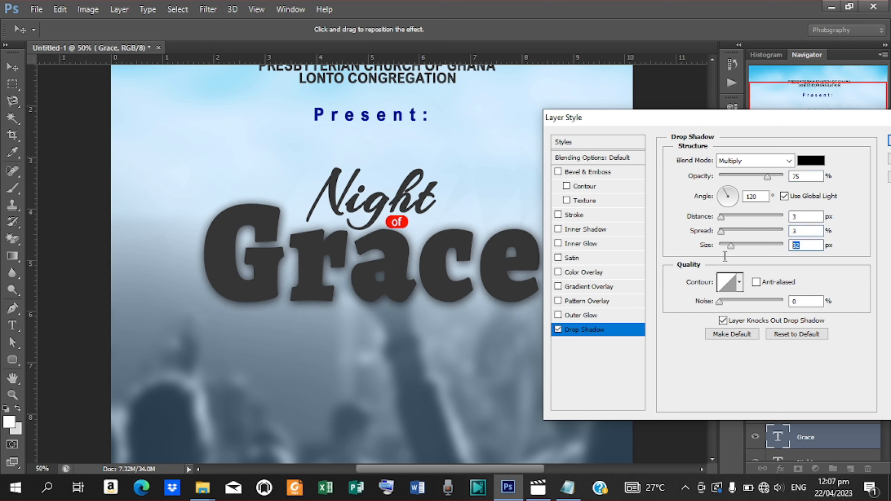
{"action": "type", "text": "3"}
{"action": "left_click_drag", "start_coordinate": [842, 122], "coordinate": [747, 131]}
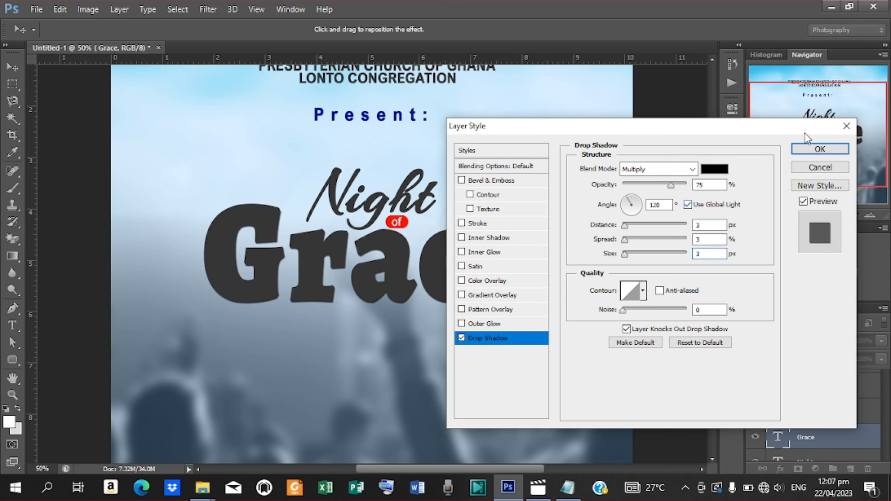
{"action": "left_click", "coordinate": [820, 149]}
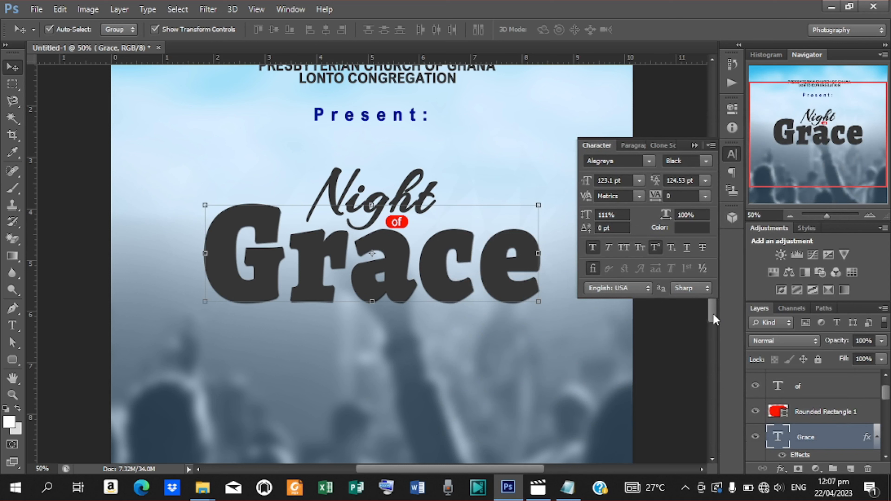
{"action": "key", "text": "ctrl+minus"}
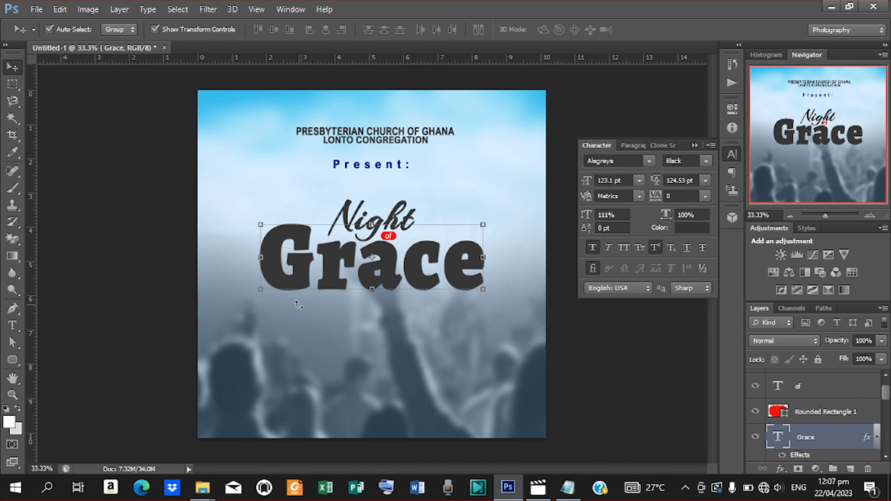
{"action": "key", "text": "t"}
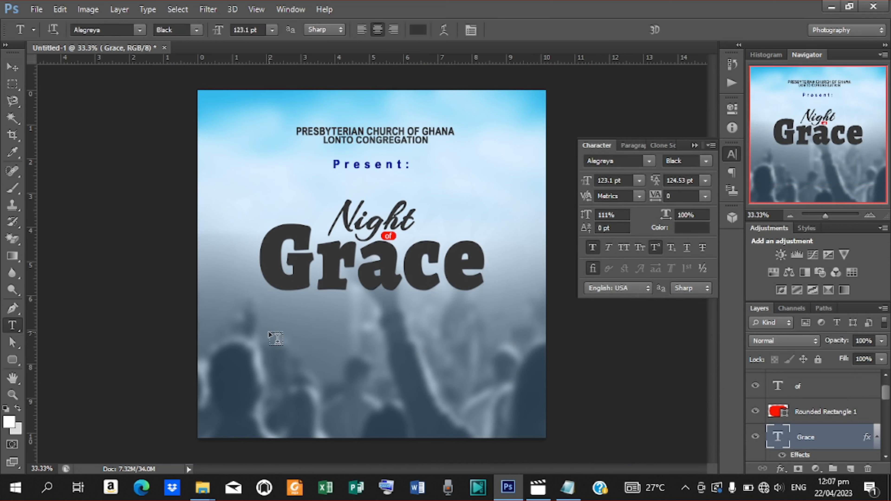
{"action": "left_click", "coordinate": [648, 162]}
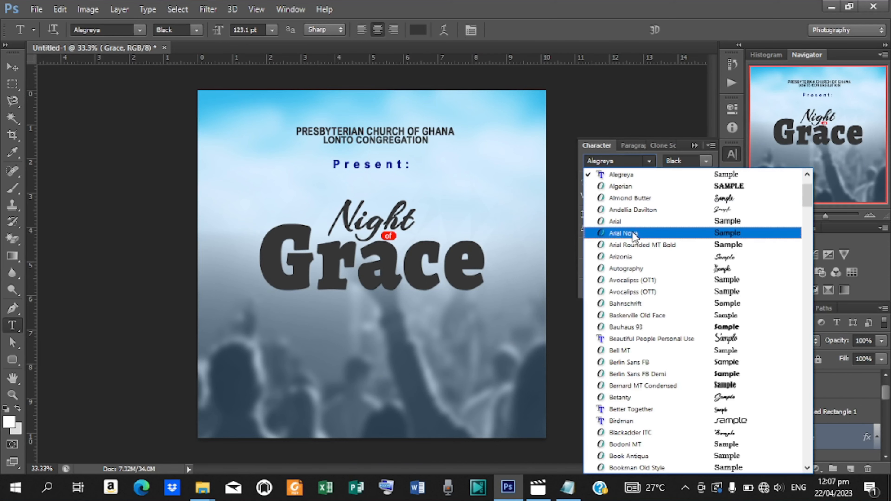
{"action": "left_click", "coordinate": [625, 233]}
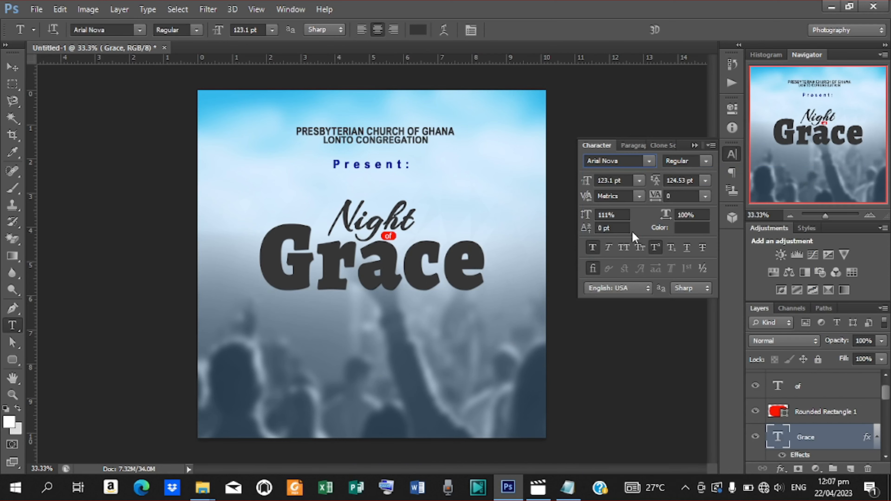
{"action": "left_click", "coordinate": [707, 162]}
{"action": "left_click", "coordinate": [650, 161]}
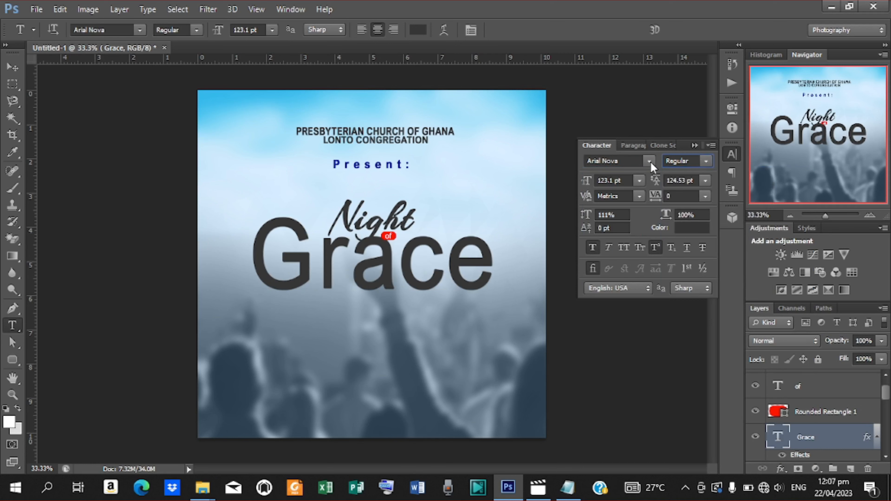
{"action": "left_click", "coordinate": [650, 162]}
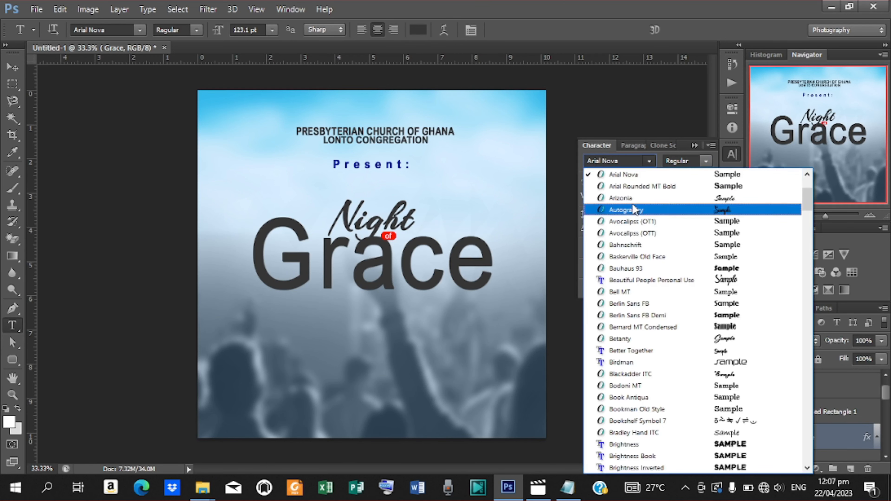
{"action": "left_click", "coordinate": [635, 199]}
{"action": "left_click", "coordinate": [649, 162]}
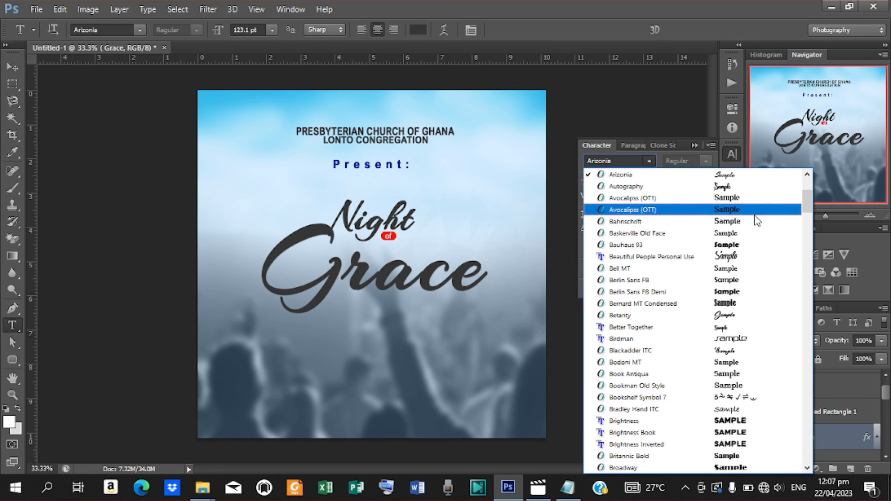
{"action": "left_click_drag", "start_coordinate": [808, 194], "coordinate": [808, 175]}
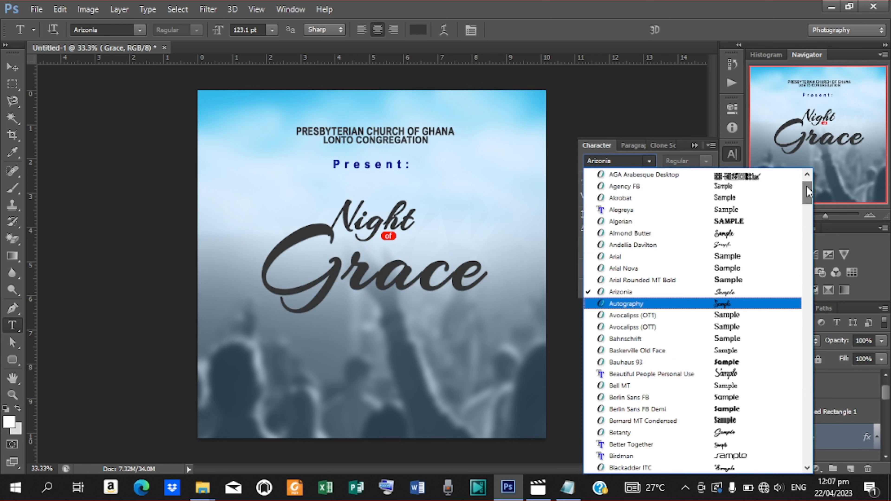
{"action": "left_click", "coordinate": [639, 213]}
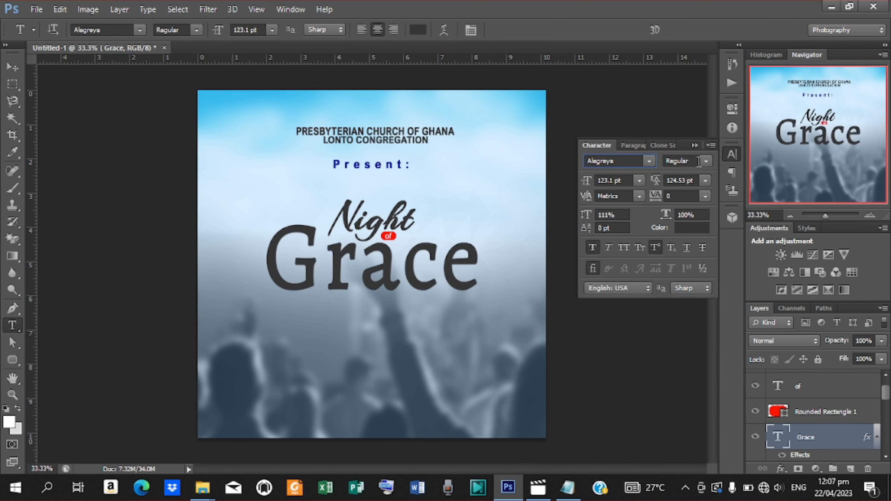
{"action": "left_click", "coordinate": [705, 161]}
{"action": "left_click", "coordinate": [697, 219]}
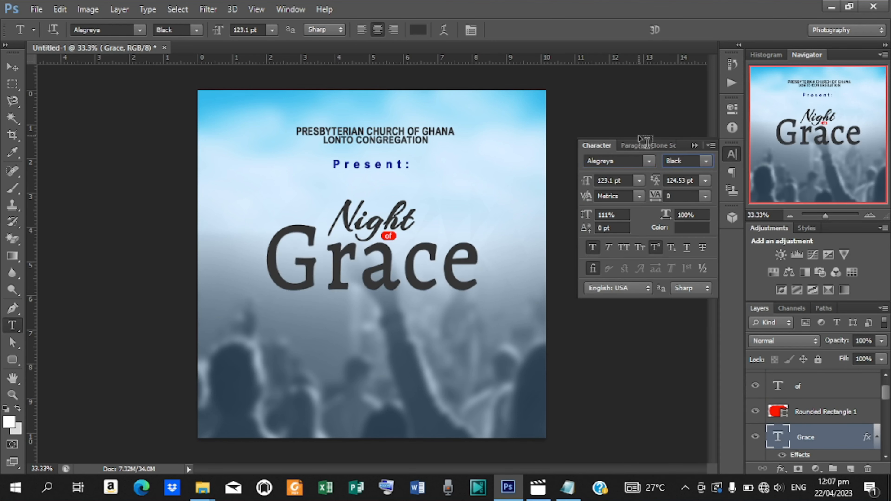
Step: Start a text line below the "G" of "Grace" in Arial Nova Bold, size 25.66 pt with 41.35 pt leading
{"action": "left_click", "coordinate": [241, 338]}
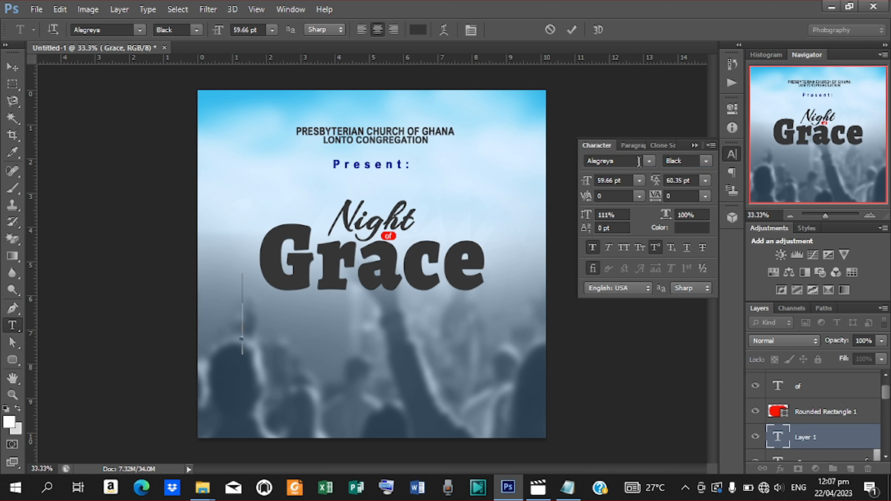
{"action": "left_click", "coordinate": [648, 162]}
{"action": "scroll", "coordinate": [807, 207], "scroll_direction": "up", "scroll_amount": 2}
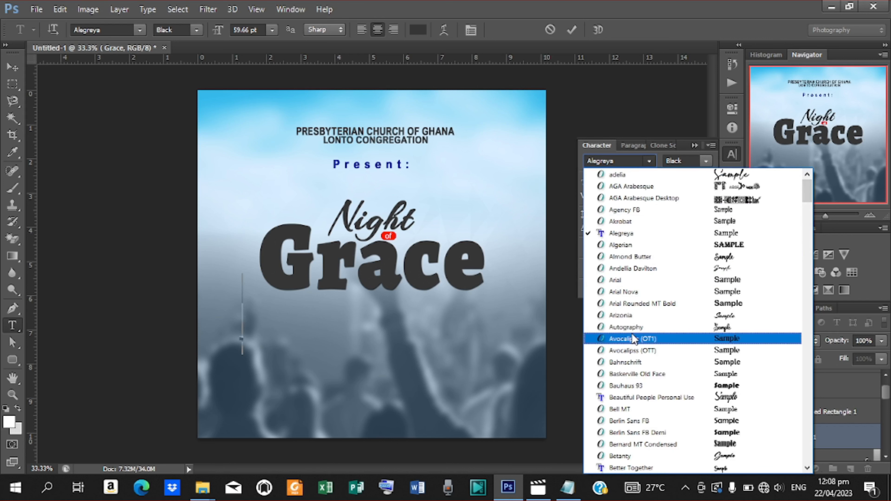
{"action": "left_click", "coordinate": [634, 292]}
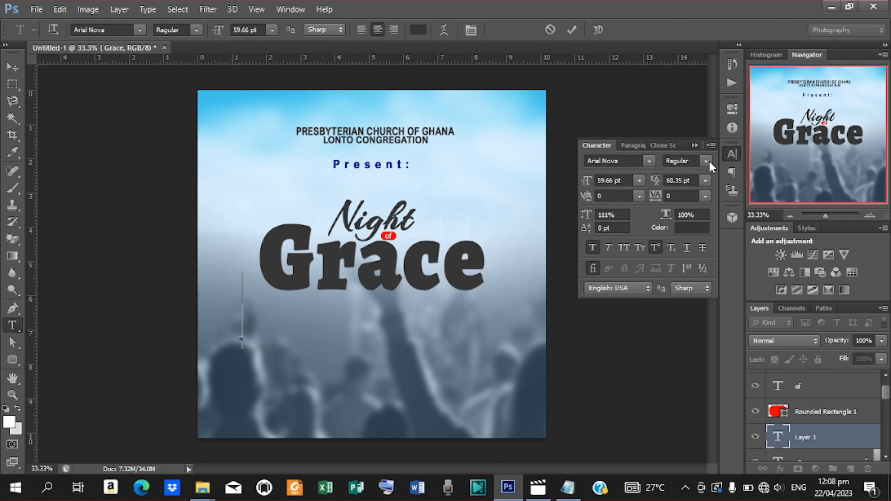
{"action": "left_click", "coordinate": [707, 162]}
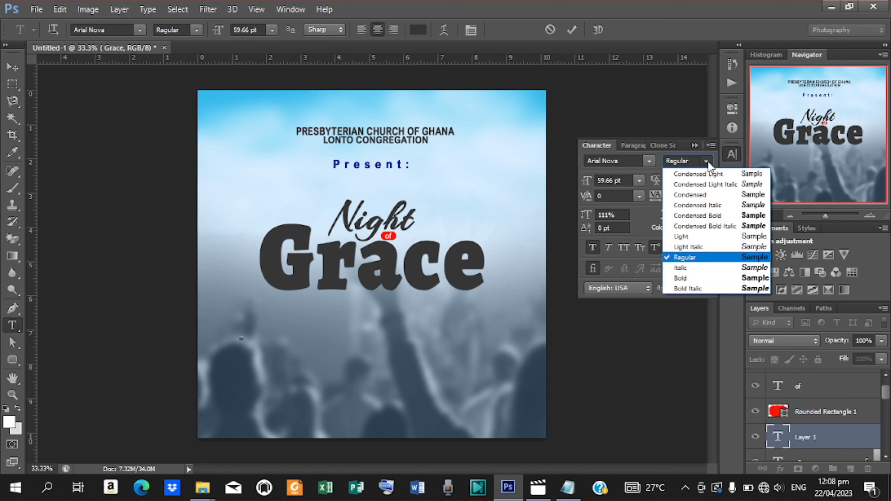
{"action": "left_click", "coordinate": [682, 278]}
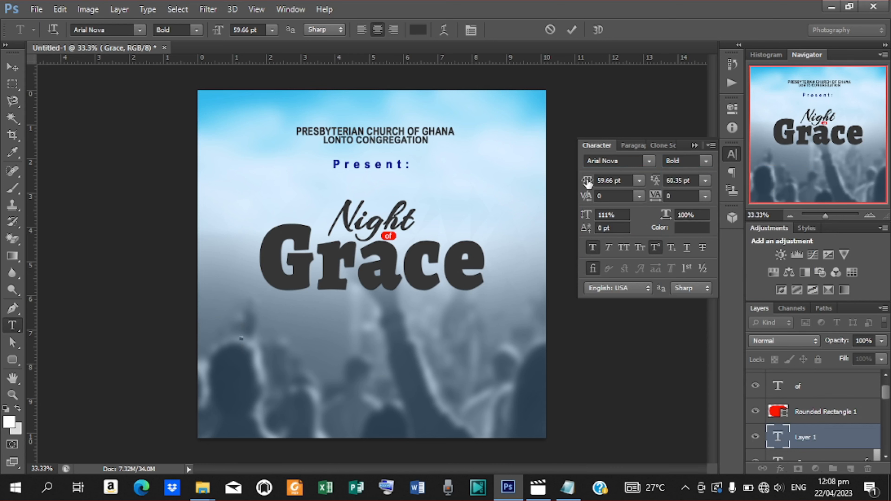
{"action": "left_click_drag", "start_coordinate": [586, 181], "coordinate": [565, 183]}
{"action": "left_click_drag", "start_coordinate": [660, 182], "coordinate": [648, 183]}
{"action": "left_click_drag", "start_coordinate": [588, 184], "coordinate": [580, 185]}
Step: Copy "24TH" from the Notepad text file, insert it into the new text line on the flyer and commit it
{"action": "left_click", "coordinate": [565, 485]}
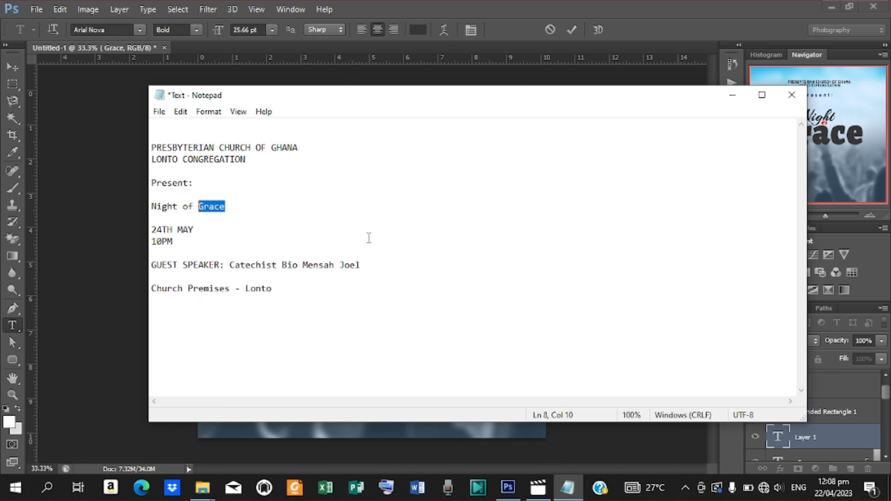
{"action": "left_click_drag", "start_coordinate": [174, 229], "coordinate": [155, 230]}
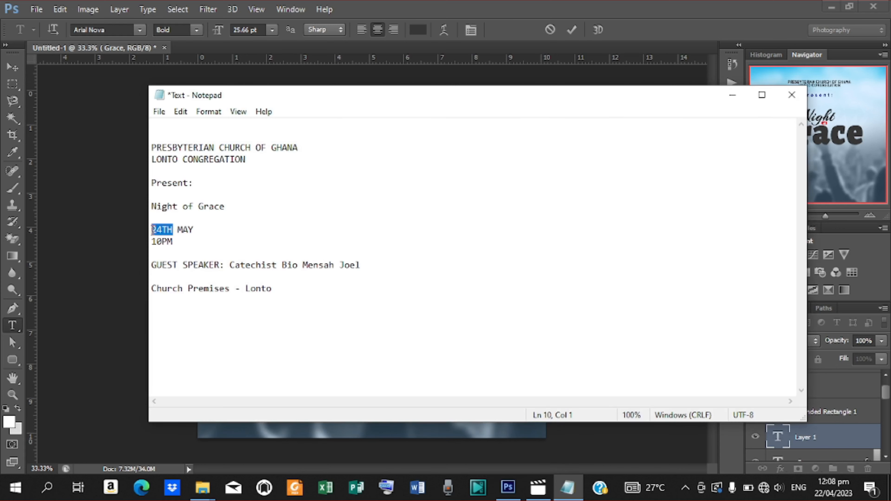
{"action": "left_click", "coordinate": [730, 102]}
{"action": "type", "text": "24TH"}
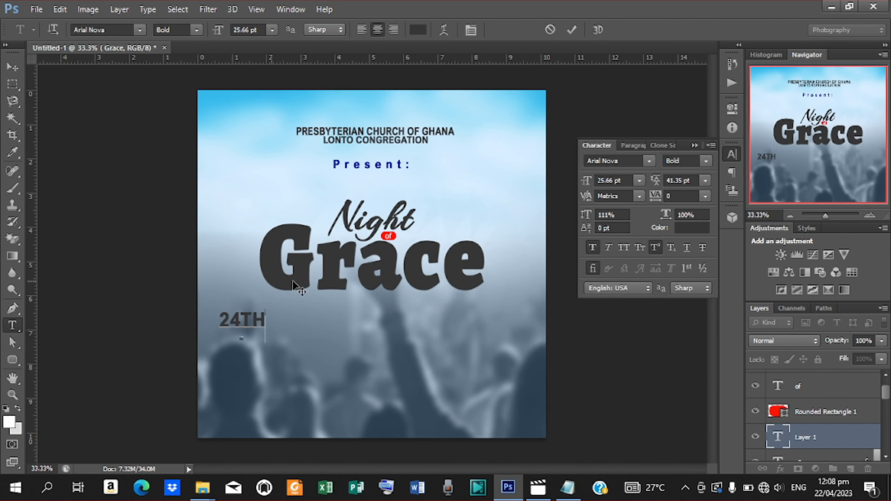
{"action": "left_click", "coordinate": [572, 29]}
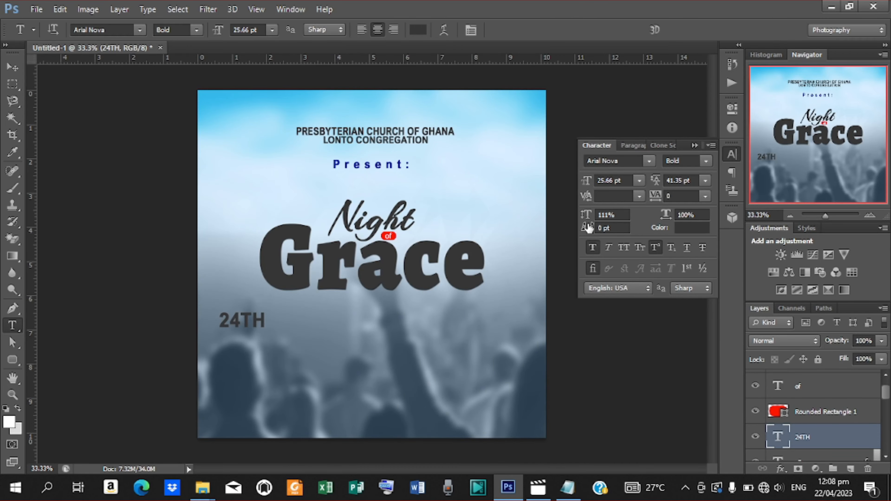
Step: Set the vertical scale of the "24TH" text to 128% and move it right and down, beneath the "G" of "Grace"
{"action": "left_click_drag", "start_coordinate": [586, 217], "coordinate": [588, 218]}
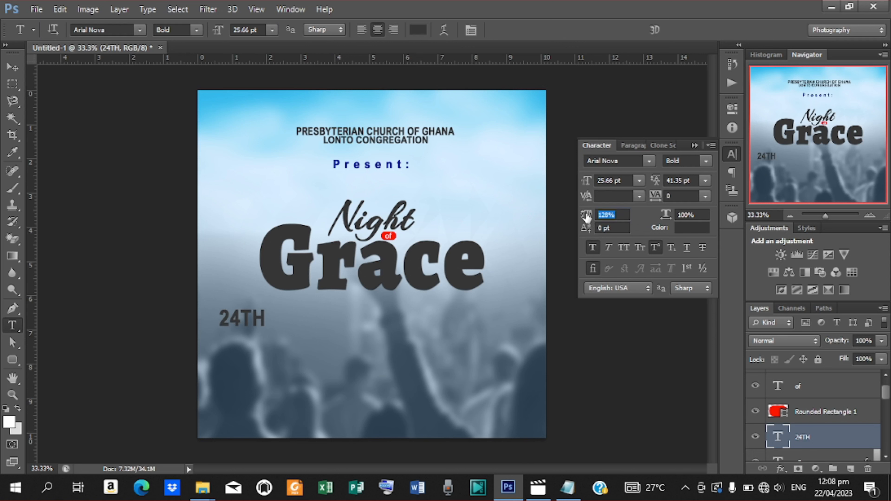
{"action": "left_click", "coordinate": [12, 66]}
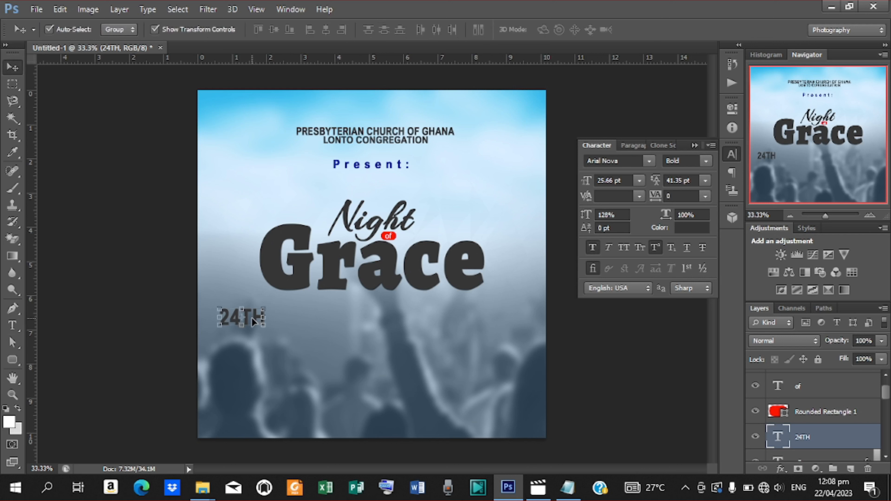
{"action": "left_click_drag", "start_coordinate": [251, 317], "coordinate": [286, 335]}
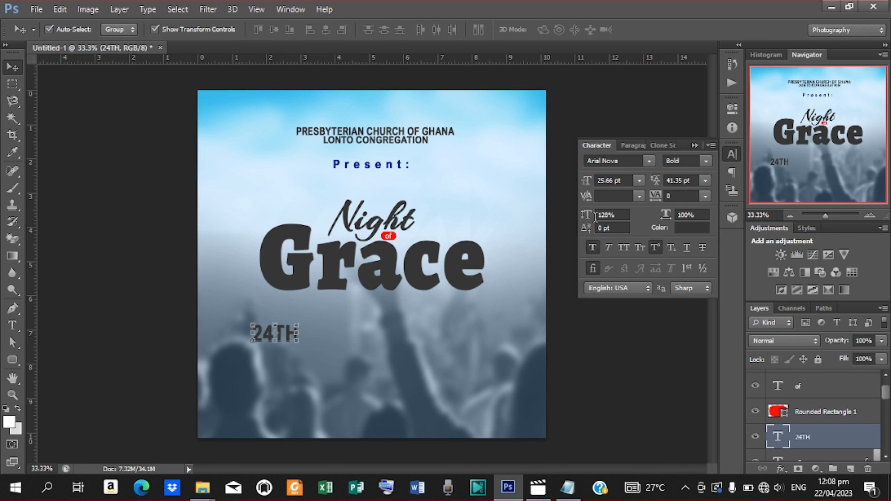
Step: Change the "24TH" text color to white (ffffff)
{"action": "left_click", "coordinate": [688, 231]}
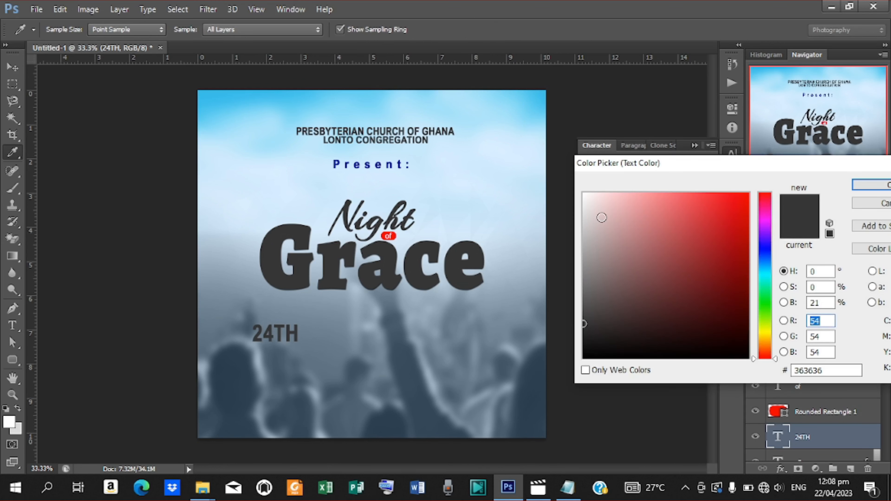
{"action": "left_click_drag", "start_coordinate": [601, 215], "coordinate": [568, 179]}
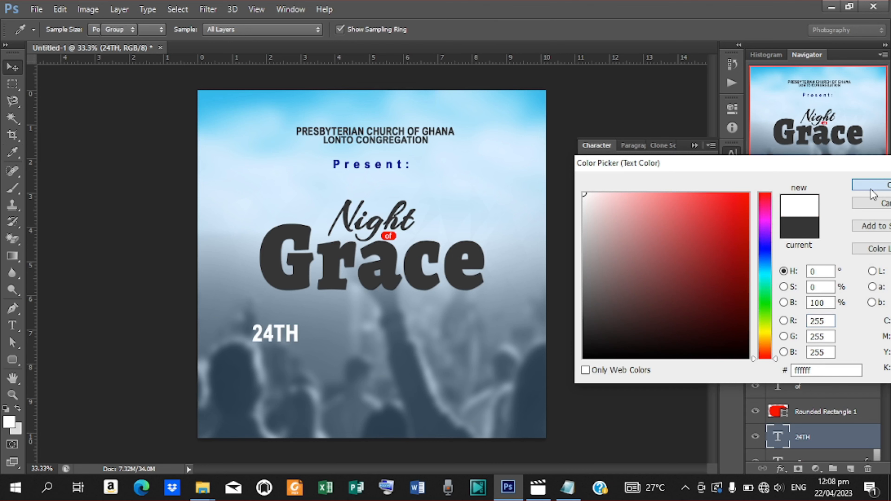
{"action": "left_click", "coordinate": [869, 185]}
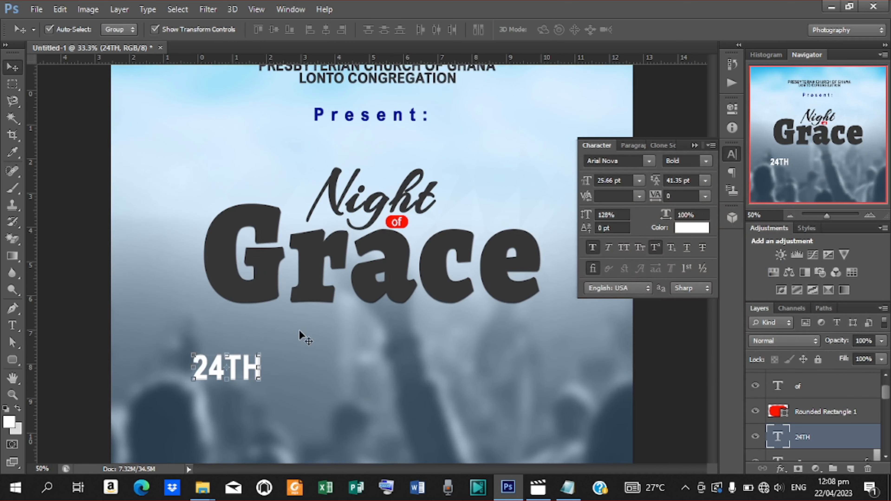
Step: Shift the "24TH" text slightly right and down, and place a duplicate of it directly underneath
{"action": "key", "text": "ctrl+plus"}
{"action": "left_click_drag", "start_coordinate": [711, 308], "coordinate": [711, 344]}
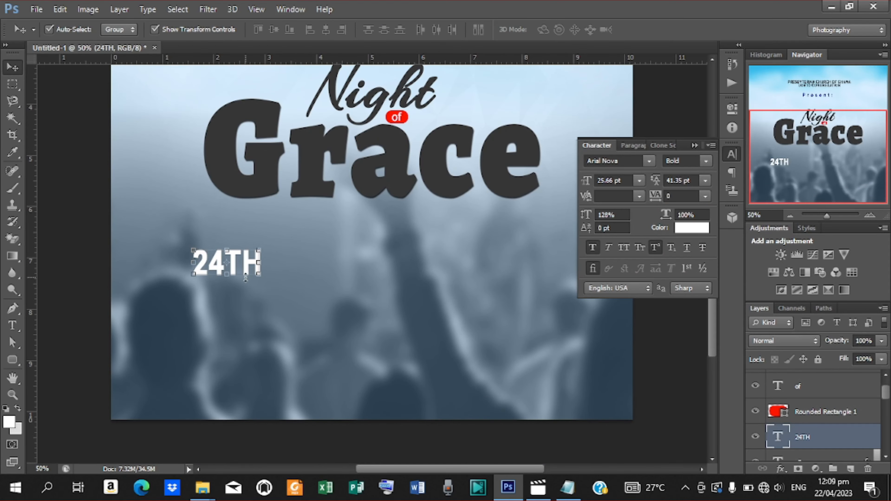
{"action": "left_click_drag", "start_coordinate": [236, 256], "coordinate": [282, 305]}
{"action": "key", "text": "ctrl+j"}
Step: Replace the text of the lower "24TH" copy with "MAY" copied from the Notepad text file
{"action": "key", "text": "t"}
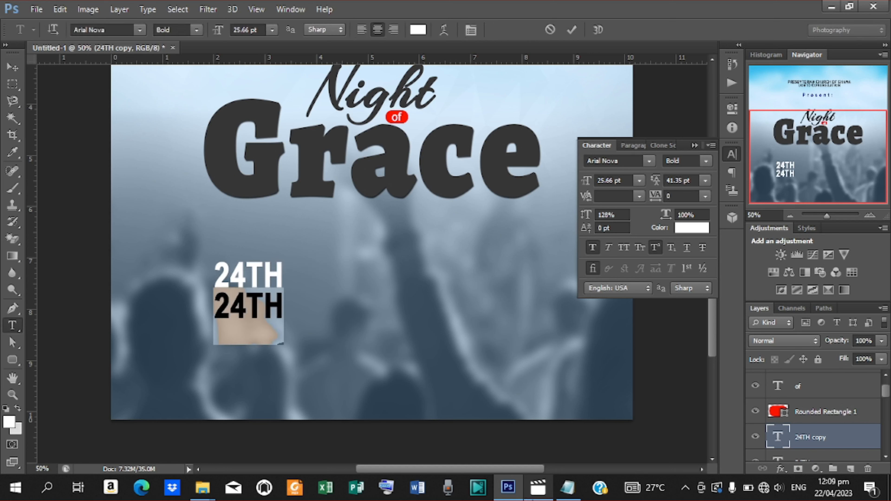
{"action": "left_click", "coordinate": [567, 488]}
{"action": "left_click_drag", "start_coordinate": [178, 230], "coordinate": [207, 235]}
{"action": "key", "text": "ctrl+c"}
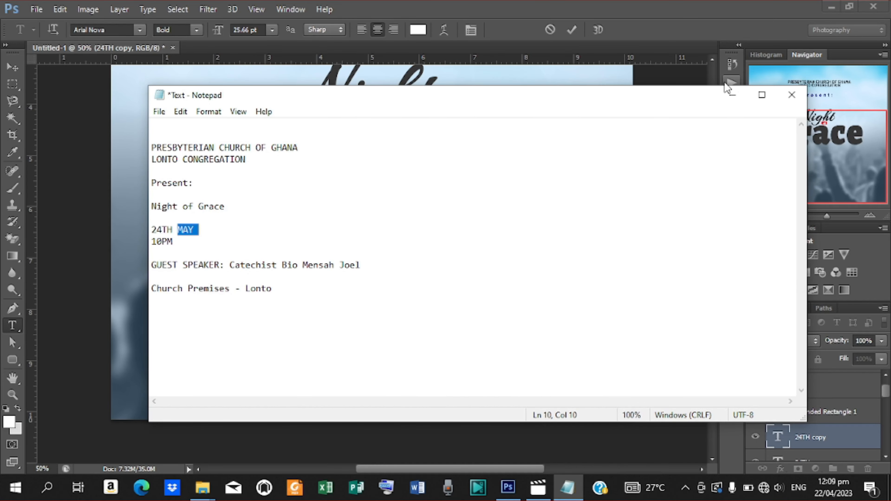
{"action": "left_click", "coordinate": [732, 95]}
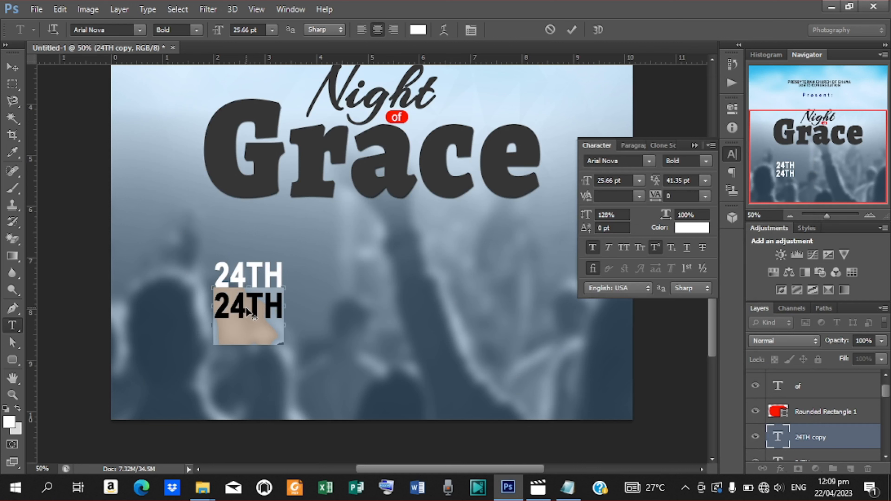
{"action": "key", "text": "ctrl+v"}
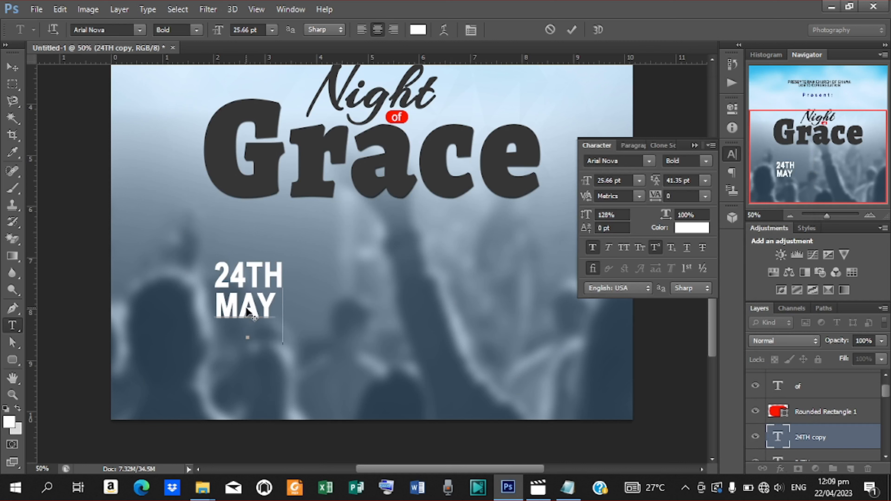
{"action": "left_click", "coordinate": [571, 31]}
Step: Stretch "MAY" to about 114% width to match "24TH", align it tightly beneath that text, and apply the transform
{"action": "left_click", "coordinate": [12, 67]}
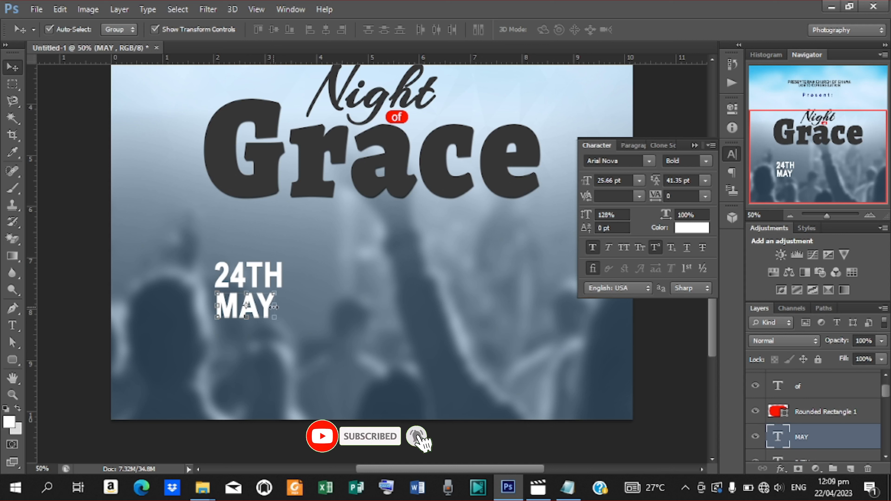
{"action": "left_click_drag", "start_coordinate": [274, 308], "coordinate": [283, 307]}
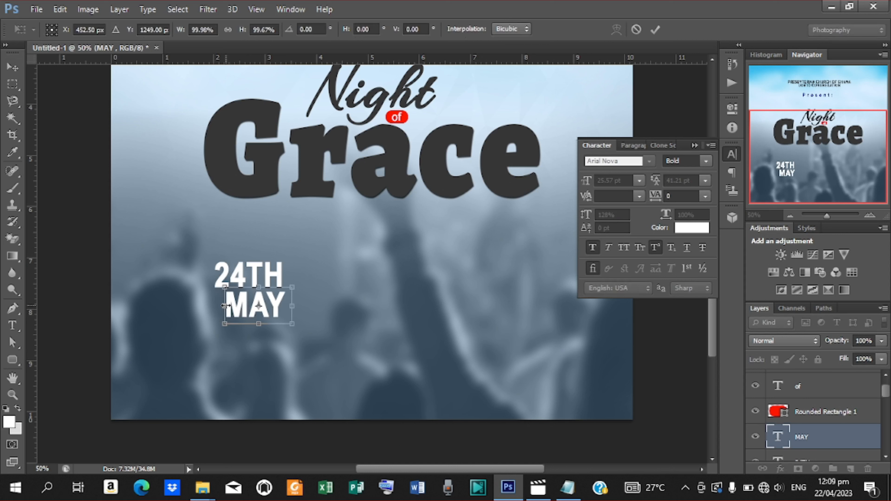
{"action": "left_click_drag", "start_coordinate": [222, 304], "coordinate": [251, 302]}
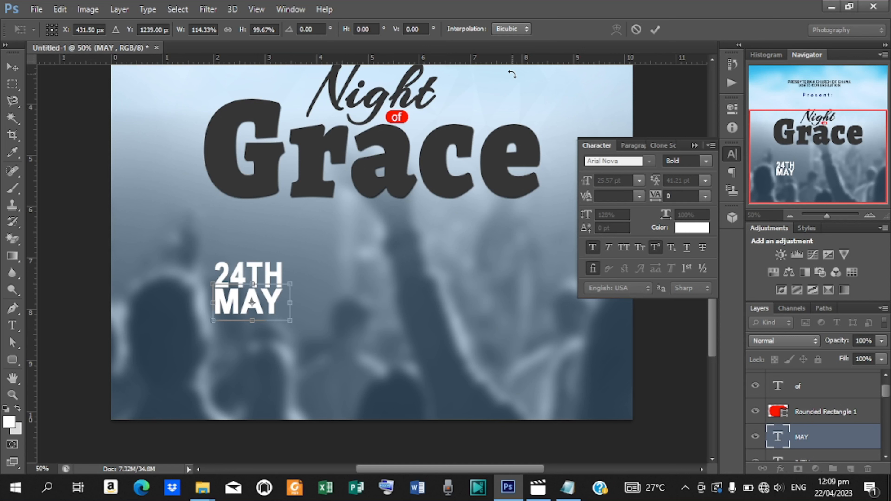
{"action": "key", "text": "Return"}
Step: Color the "MAY" text red (ff0000), sampled from the rounded rectangle behind "of", and nudge it down slightly
{"action": "left_click", "coordinate": [699, 230]}
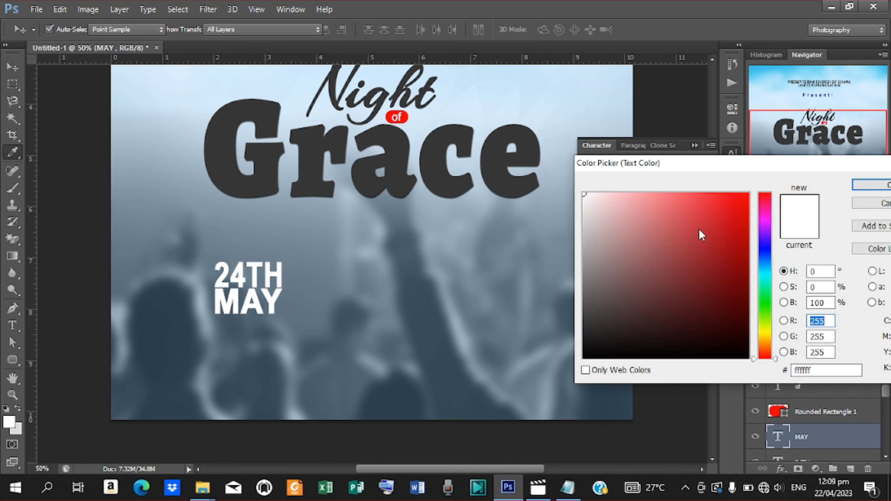
{"action": "left_click", "coordinate": [404, 115]}
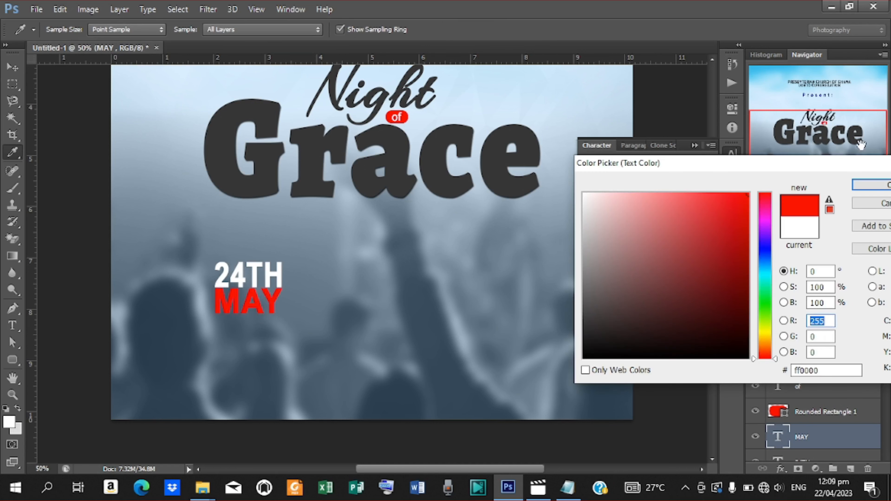
{"action": "left_click", "coordinate": [872, 185]}
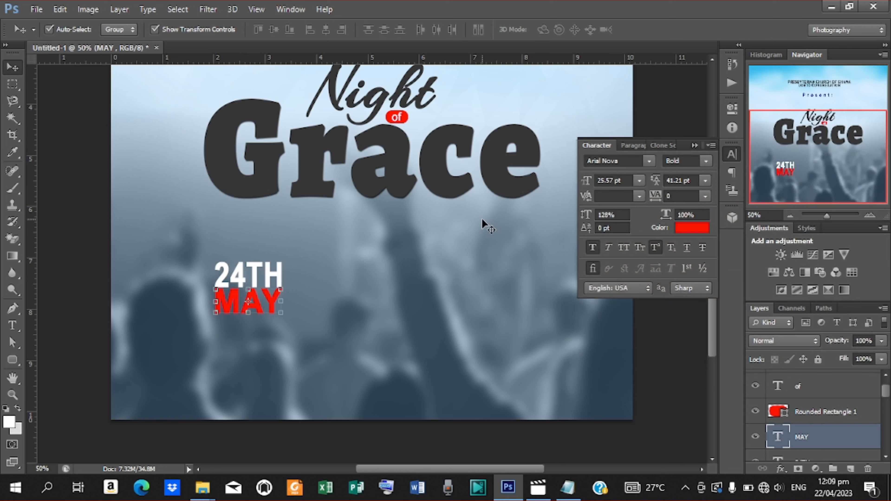
{"action": "key", "text": "Down"}
{"action": "key", "text": "Down"}
{"action": "key", "text": "Down"}
{"action": "key", "text": "Down"}
Step: Duplicate the "24TH" text and place the copy level with it, beneath the "e" of "Grace"
{"action": "left_click", "coordinate": [254, 274]}
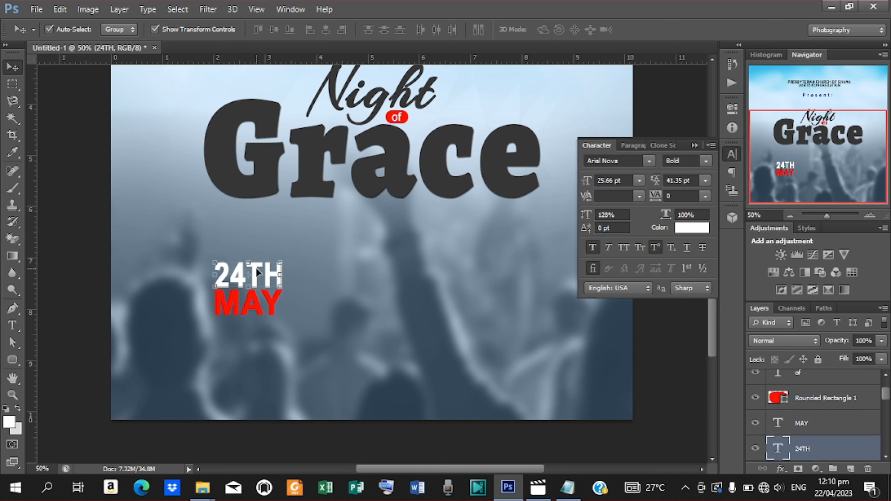
{"action": "key", "text": "ctrl+j"}
{"action": "left_click_drag", "start_coordinate": [260, 273], "coordinate": [529, 260]}
Step: Replace the text of the right-hand "24TH" copy with "10" from the Notepad text file and commit it
{"action": "key", "text": "t"}
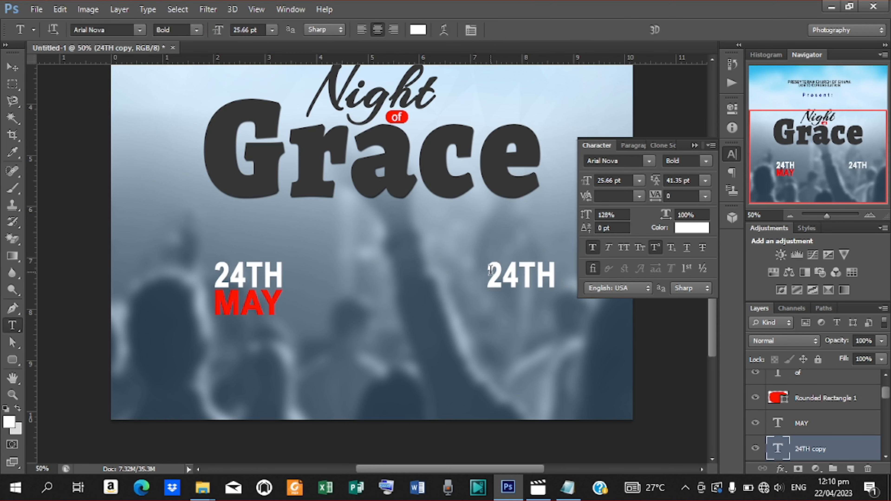
{"action": "double_click", "coordinate": [490, 270]}
{"action": "left_click", "coordinate": [568, 487]}
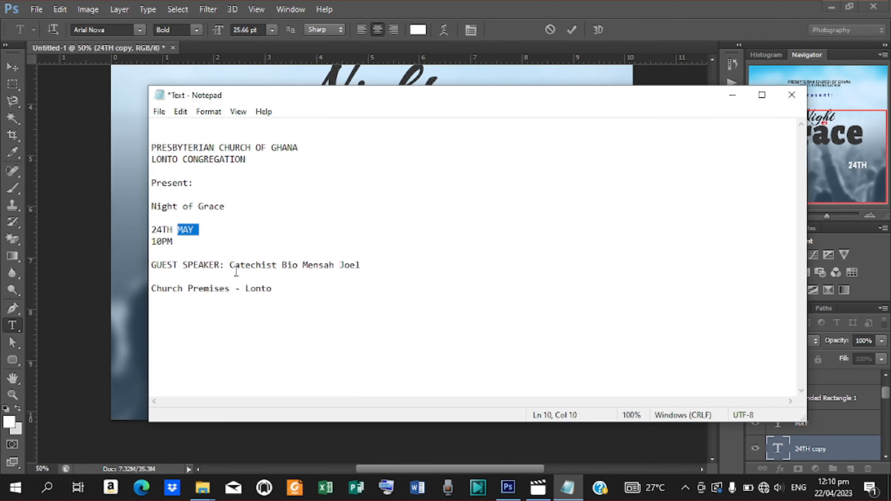
{"action": "left_click", "coordinate": [161, 241]}
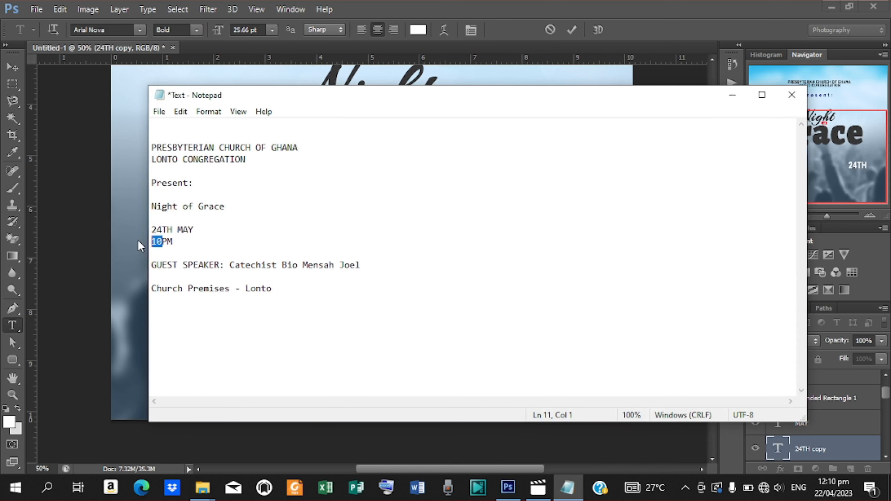
{"action": "left_click", "coordinate": [733, 94]}
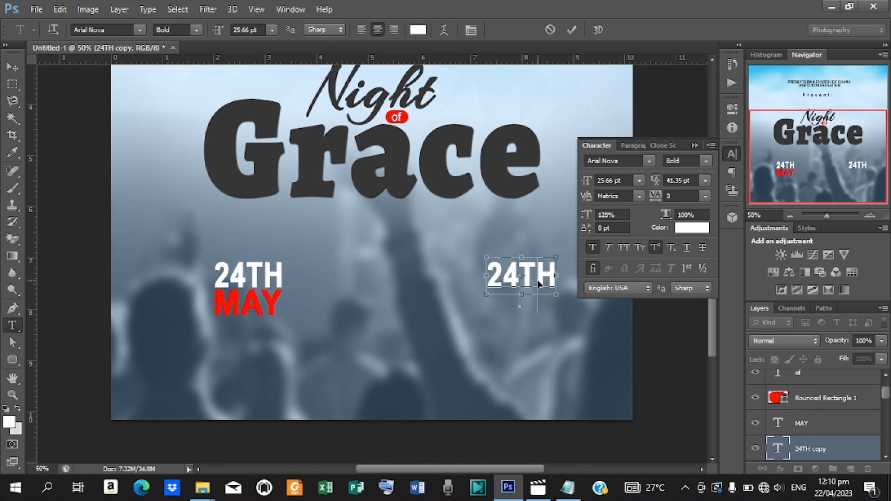
{"action": "type", "text": "10"}
{"action": "left_click", "coordinate": [571, 30]}
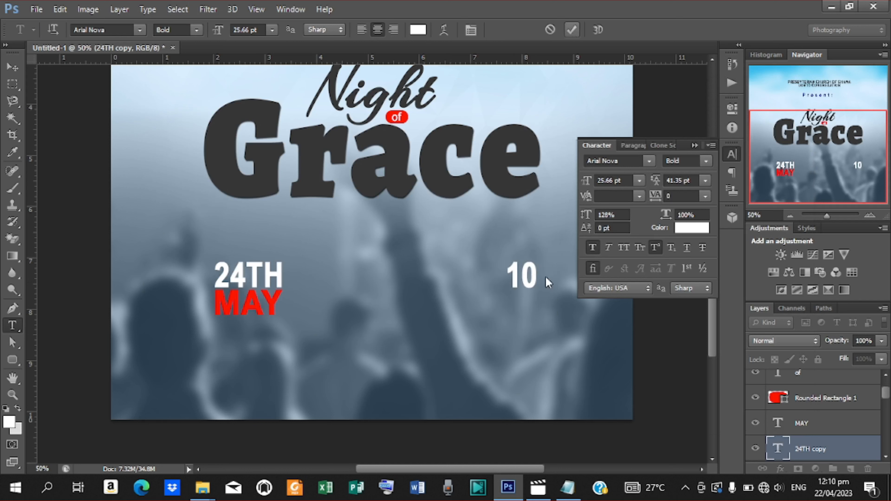
Step: Enlarge the "10" text to about 189% width and 124% height, keep it level with "24TH", and apply the transform
{"action": "left_click", "coordinate": [14, 68]}
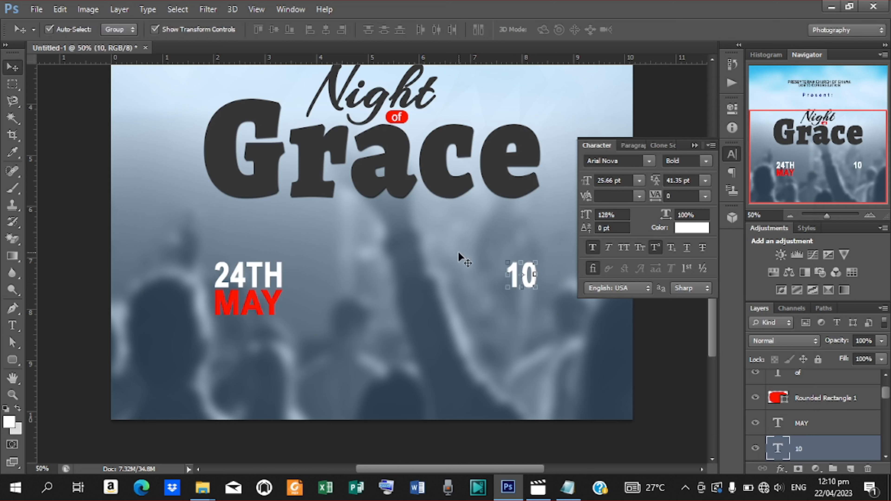
{"action": "left_click", "coordinate": [510, 287]}
{"action": "left_click_drag", "start_coordinate": [513, 285], "coordinate": [537, 271]}
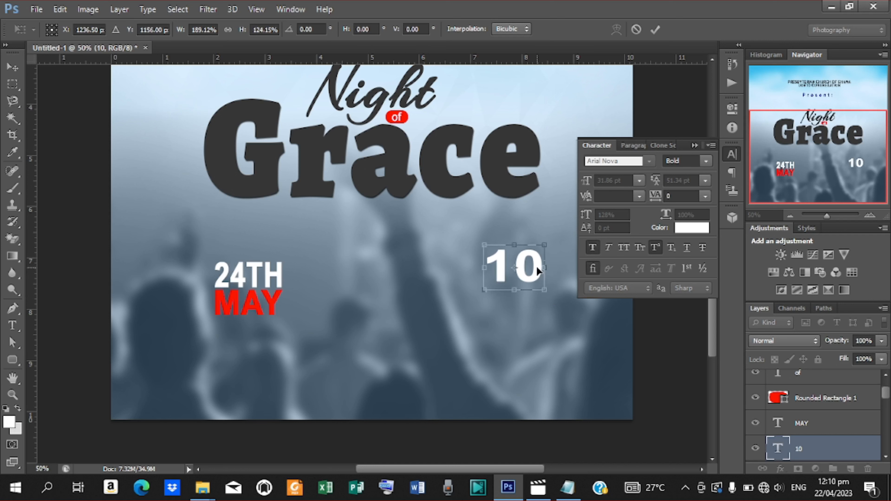
{"action": "key", "text": "Return"}
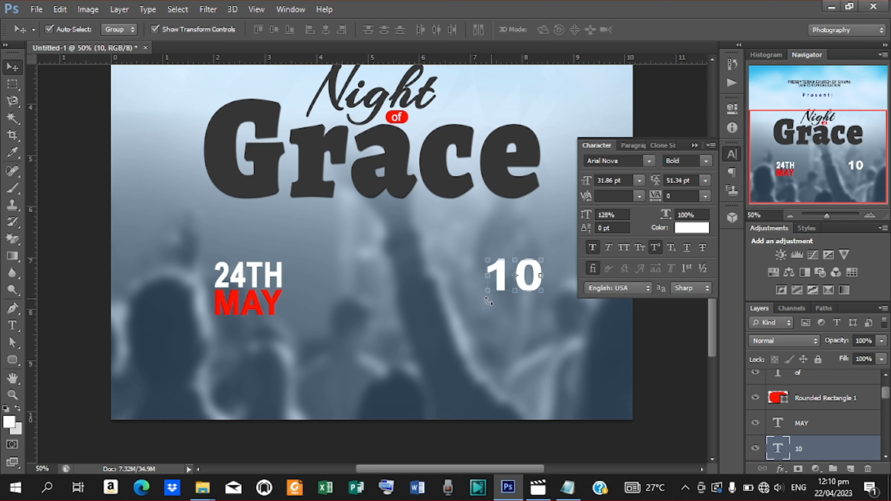
Step: Add a separate "PM" text layer near "10", copying the wording from the Notepad text file, and commit it
{"action": "key", "text": "t"}
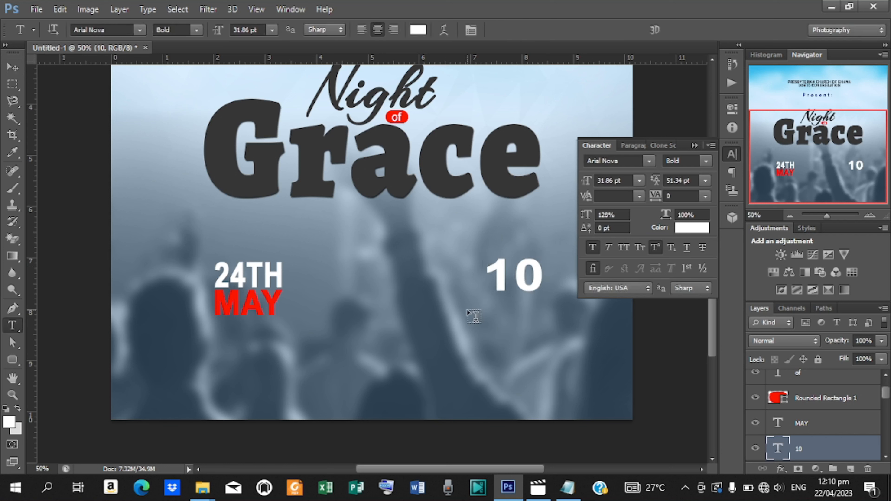
{"action": "left_click", "coordinate": [474, 316]}
{"action": "left_click", "coordinate": [567, 487]}
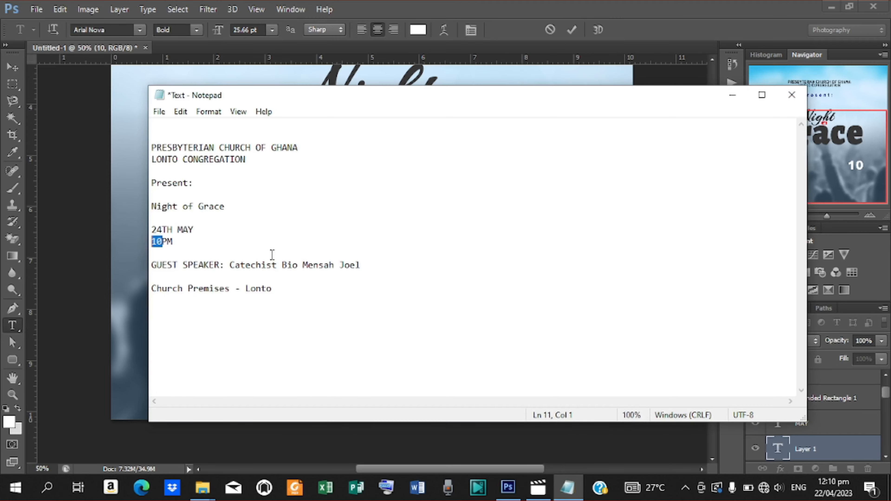
{"action": "left_click_drag", "start_coordinate": [164, 239], "coordinate": [175, 242]}
{"action": "key", "text": "ctrl+c"}
{"action": "left_click", "coordinate": [732, 95]}
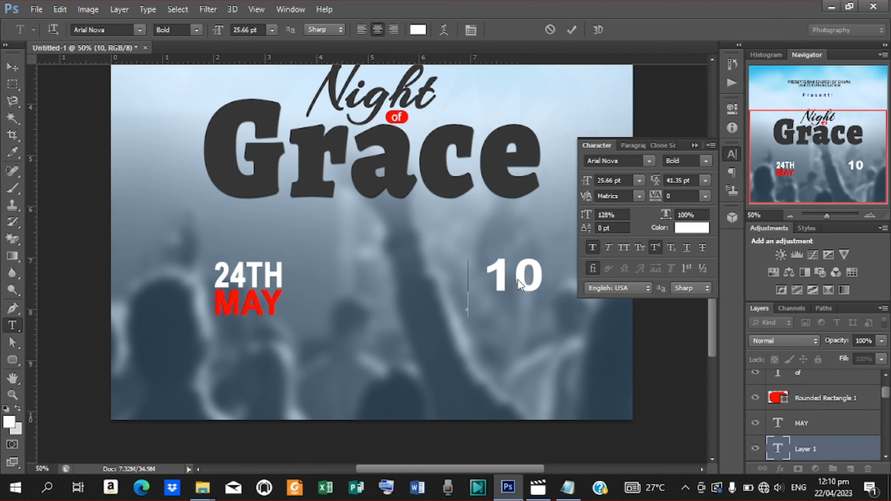
{"action": "key", "text": "ctrl+v"}
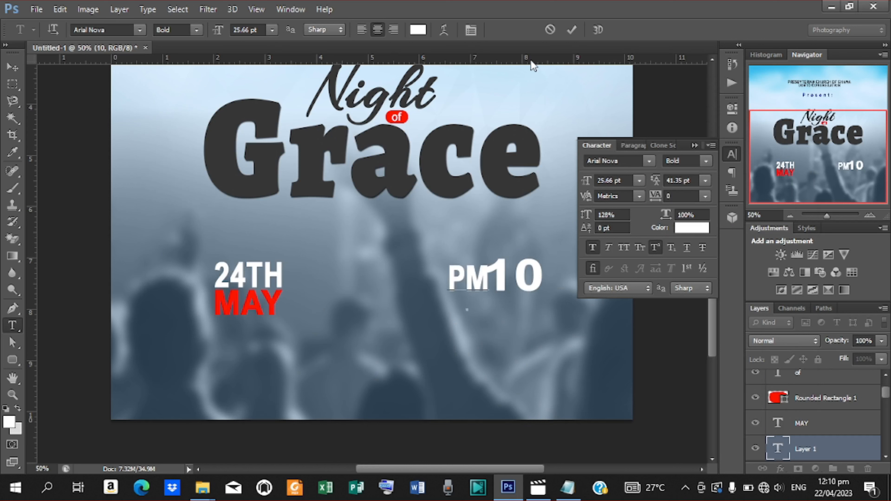
{"action": "left_click", "coordinate": [571, 23]}
Step: Place "PM" directly beneath "10", stretch it to about 136% width to match, and apply the transform
{"action": "key", "text": "v"}
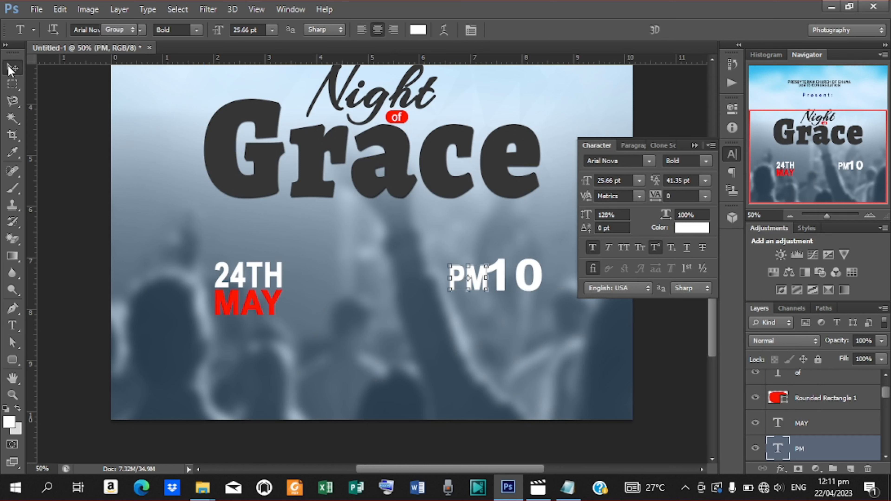
{"action": "left_click_drag", "start_coordinate": [477, 277], "coordinate": [544, 308]}
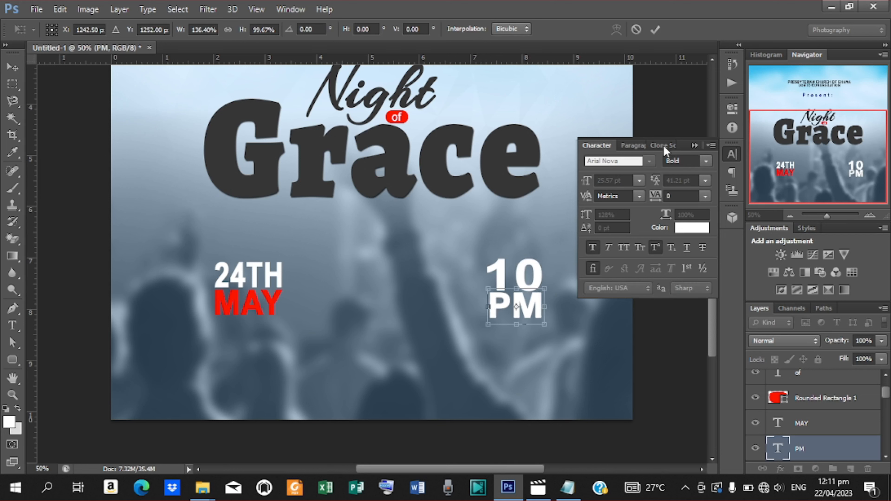
{"action": "left_click", "coordinate": [656, 29]}
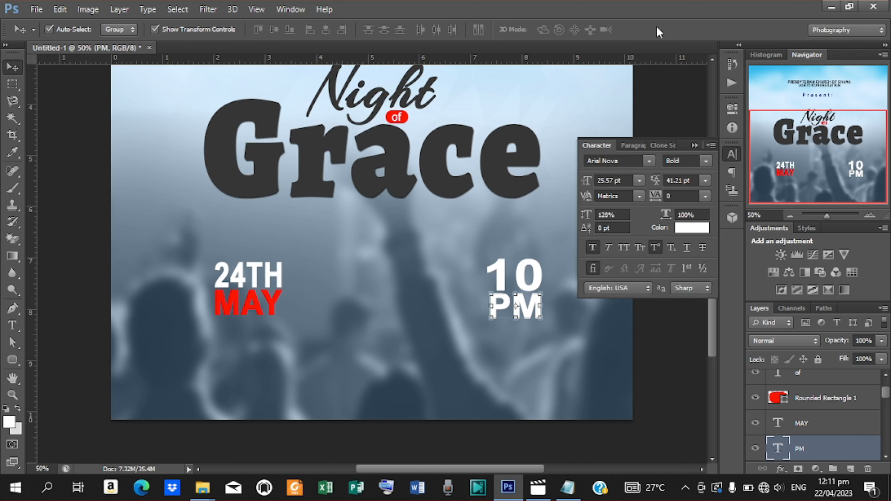
Step: Color the "PM" text red (ff0000), sampled from the "MAY" text
{"action": "left_click", "coordinate": [687, 228]}
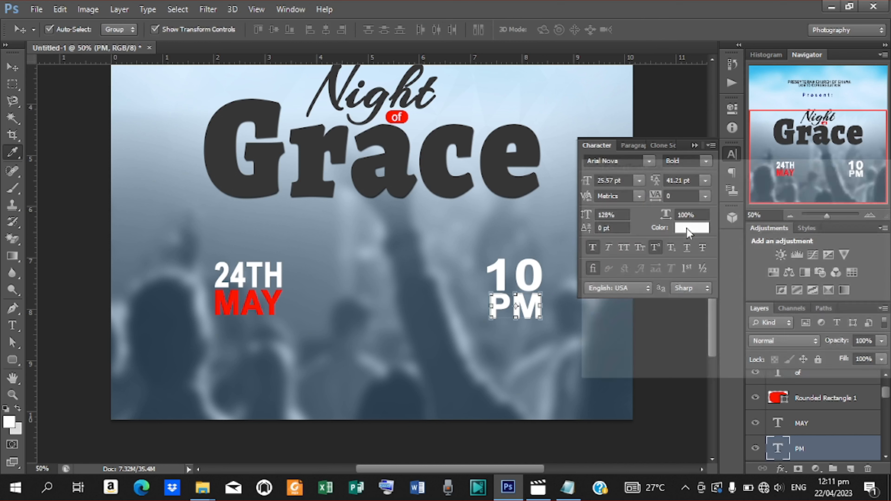
{"action": "left_click", "coordinate": [240, 290]}
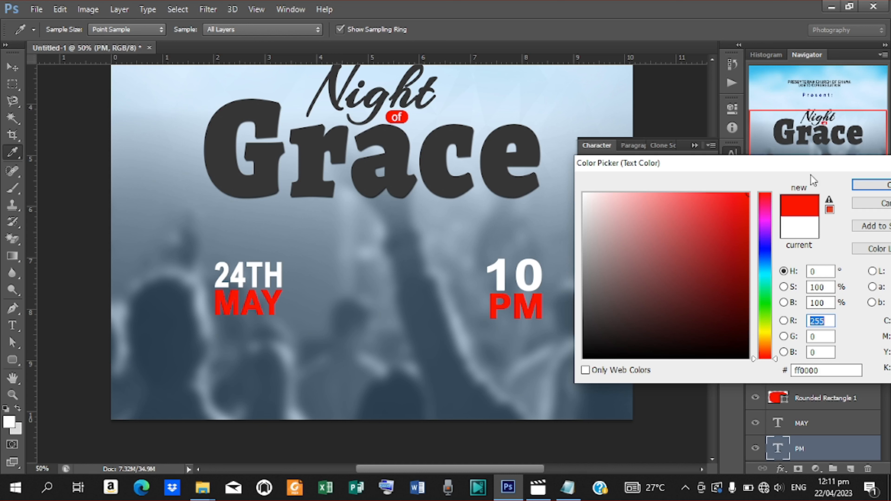
{"action": "left_click", "coordinate": [873, 185]}
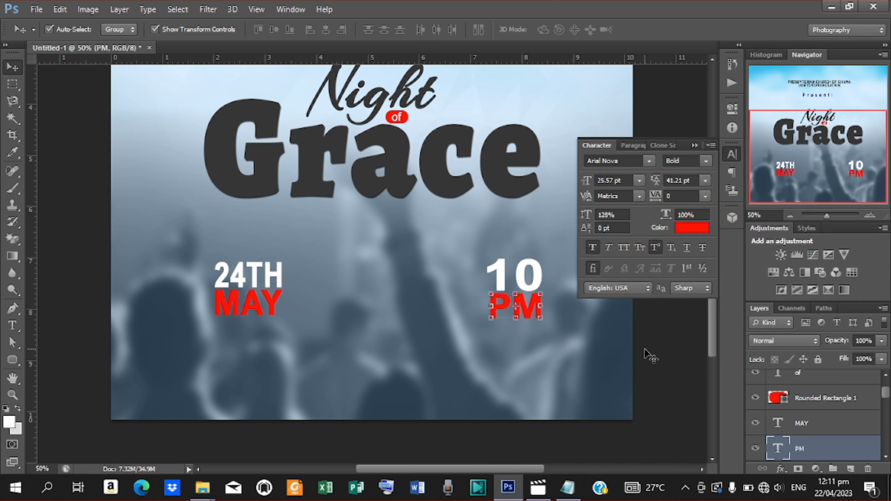
Step: Draw a white rounded rectangle about 834 by 78 px with 50 px radius below the date and time, layered above "Present:"
{"action": "left_click", "coordinate": [13, 360]}
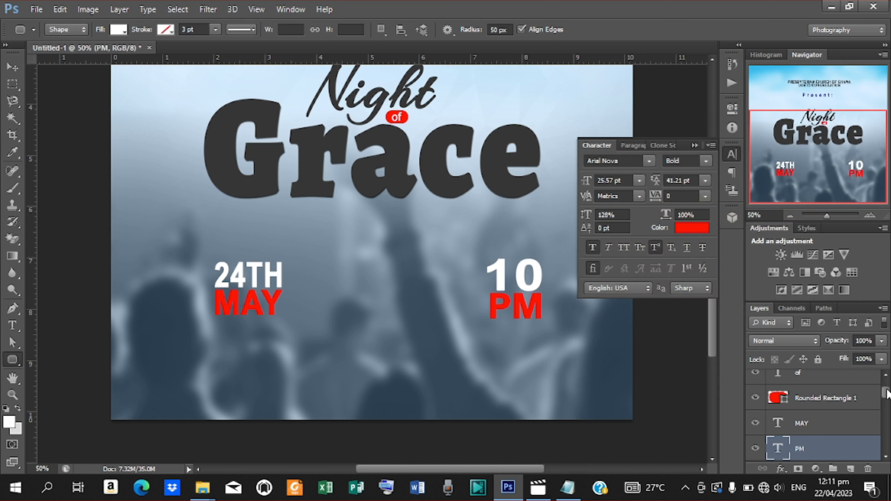
{"action": "left_click_drag", "start_coordinate": [887, 394], "coordinate": [887, 380]}
{"action": "left_click", "coordinate": [813, 381]}
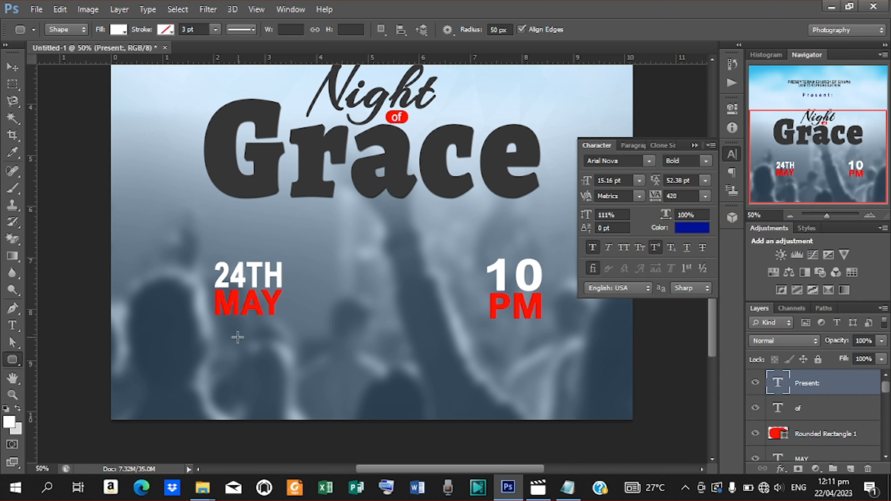
{"action": "left_click_drag", "start_coordinate": [228, 330], "coordinate": [500, 355]}
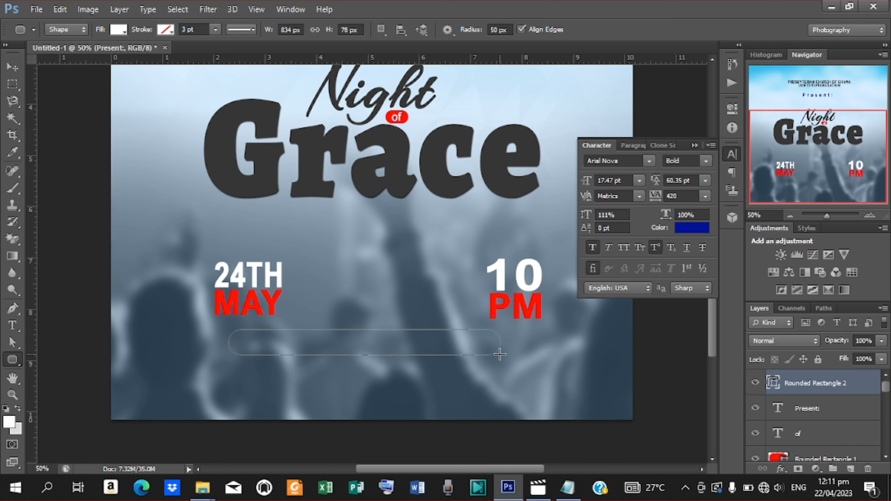
Step: Center the white rounded rectangle horizontally on the canvas and clear the selection
{"action": "key", "text": "ctrl+a"}
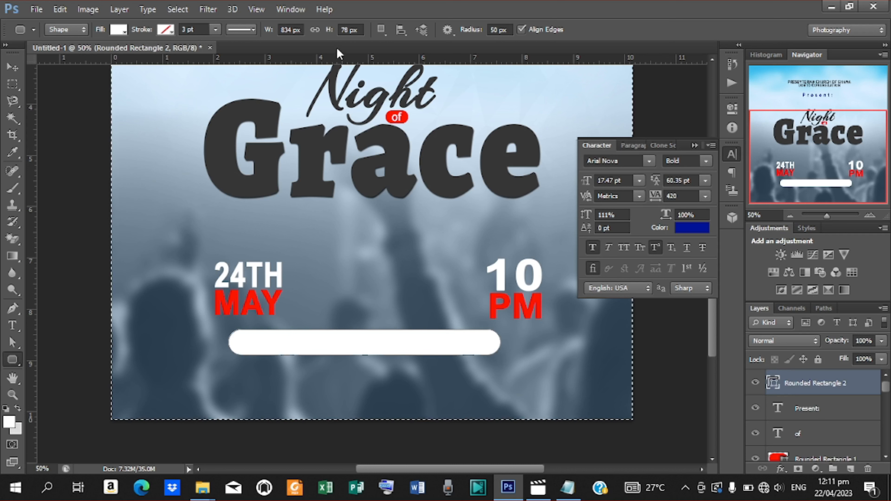
{"action": "left_click", "coordinate": [9, 71]}
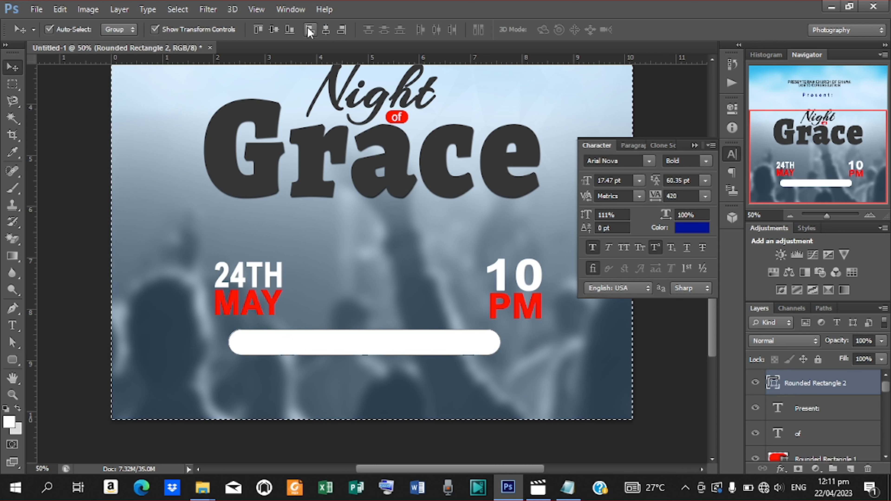
{"action": "left_click", "coordinate": [325, 30]}
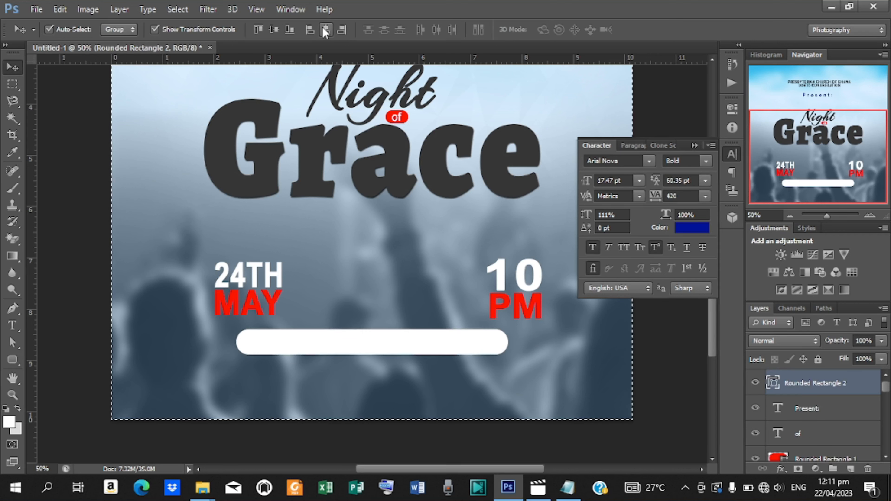
{"action": "key", "text": "ctrl+d"}
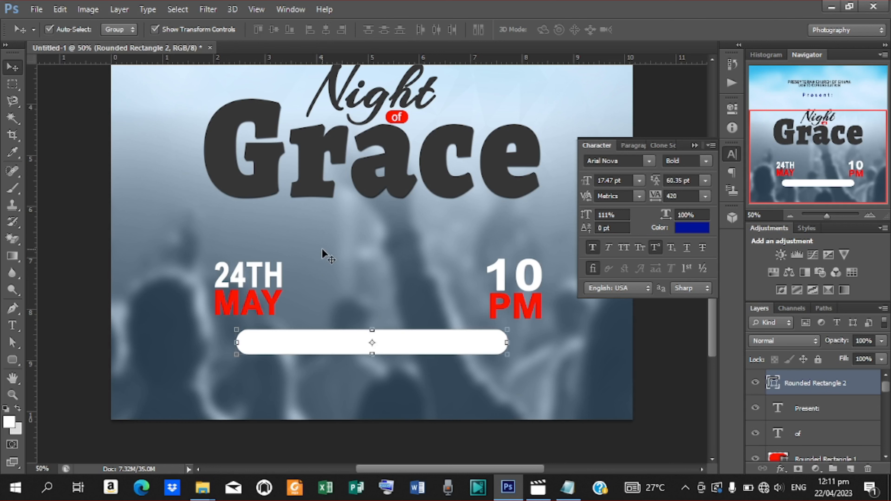
Step: Add a new text layer with the "GUEST SPEAKER" line, including the speaker's name, copied from the Notepad text file, and commit it
{"action": "key", "text": "t"}
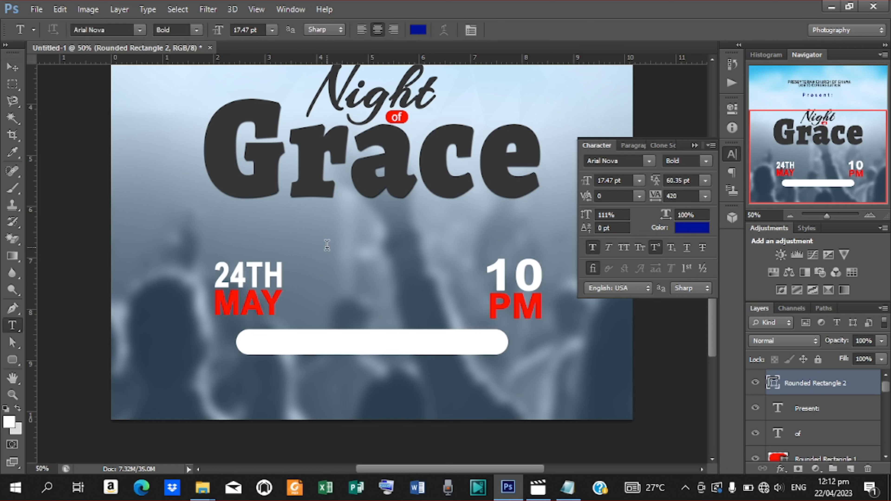
{"action": "left_click", "coordinate": [323, 248]}
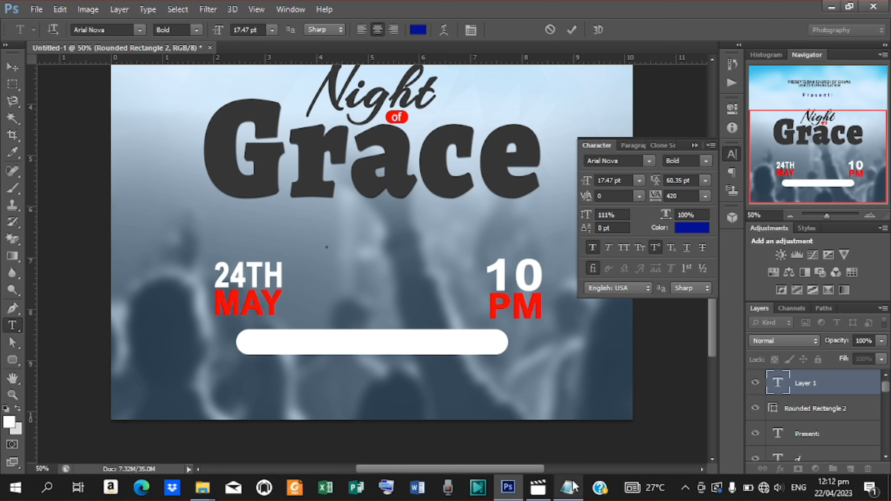
{"action": "left_click", "coordinate": [568, 487]}
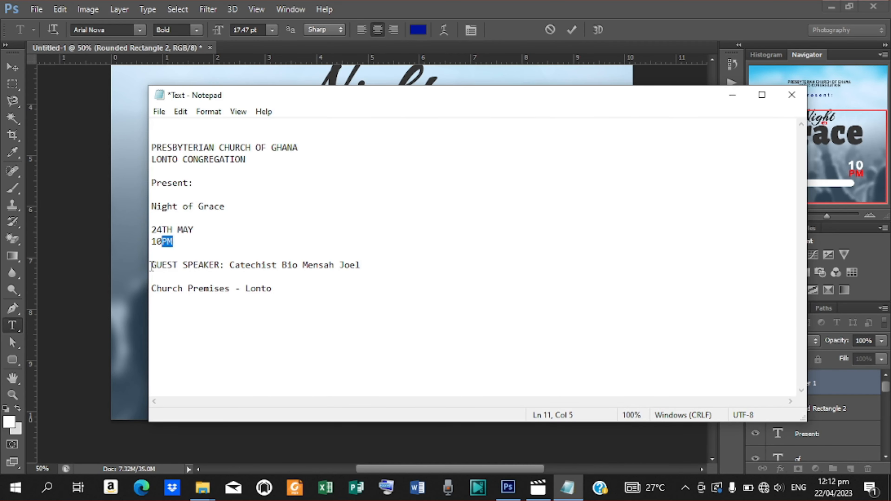
{"action": "left_click_drag", "start_coordinate": [151, 266], "coordinate": [360, 272]}
{"action": "key", "text": "ctrl+c"}
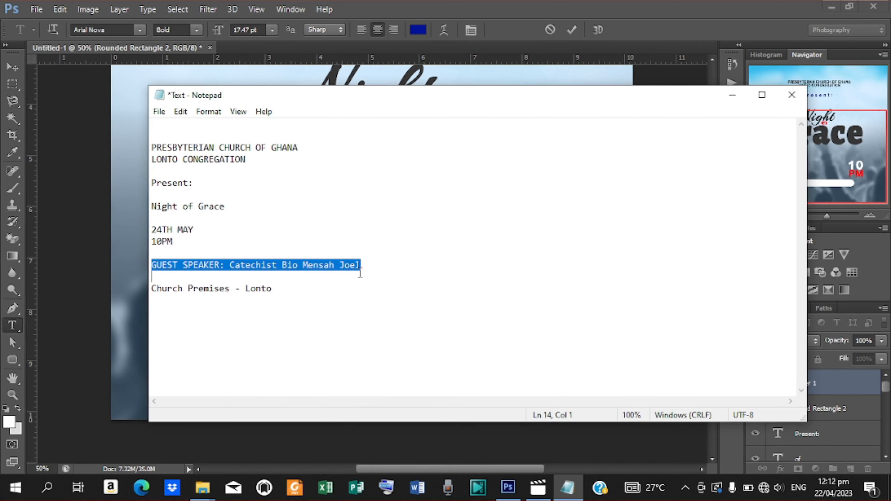
{"action": "left_click", "coordinate": [732, 94]}
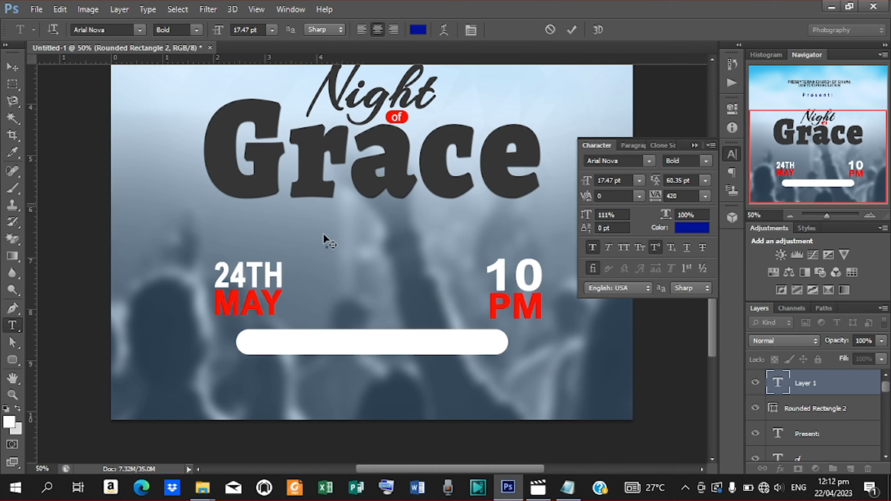
{"action": "key", "text": "ctrl+v"}
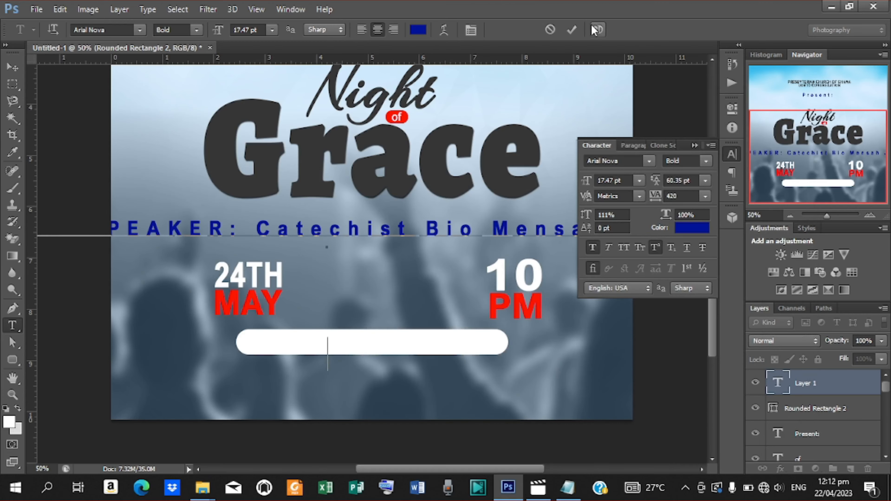
{"action": "left_click", "coordinate": [573, 30]}
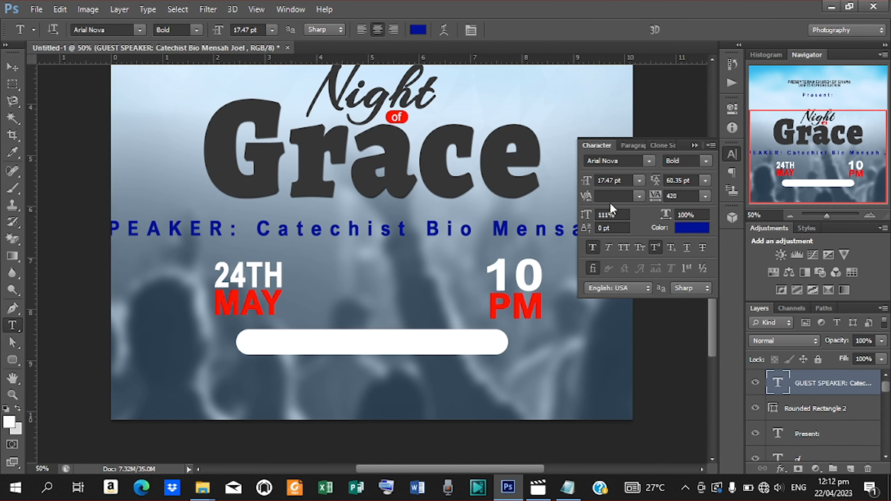
Step: Set the guest speaker text's tracking to 10 and size to 9.47 pt, and place it inside the white rounded rectangle
{"action": "left_click", "coordinate": [704, 196]}
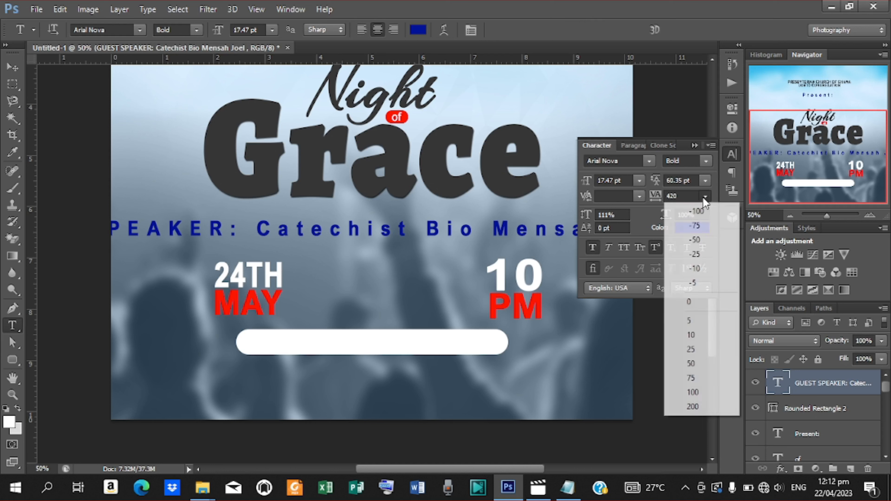
{"action": "left_click", "coordinate": [691, 336]}
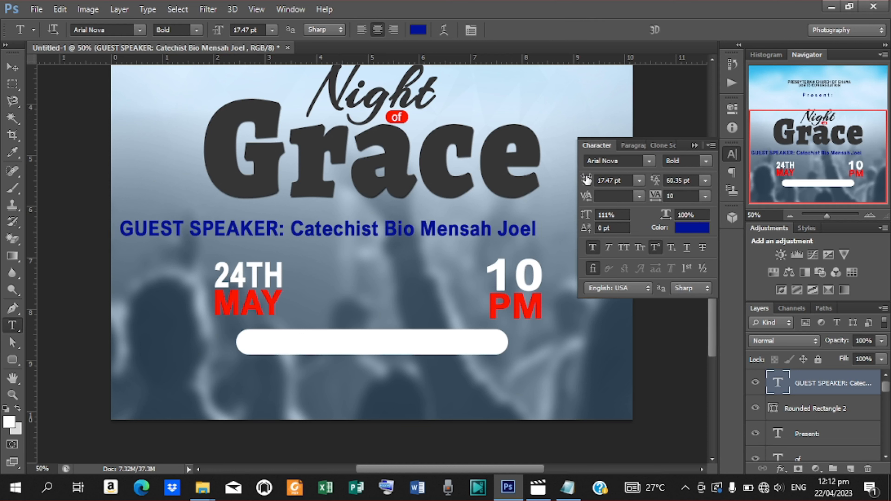
{"action": "left_click_drag", "start_coordinate": [586, 182], "coordinate": [584, 184]}
{"action": "left_click", "coordinate": [12, 69]}
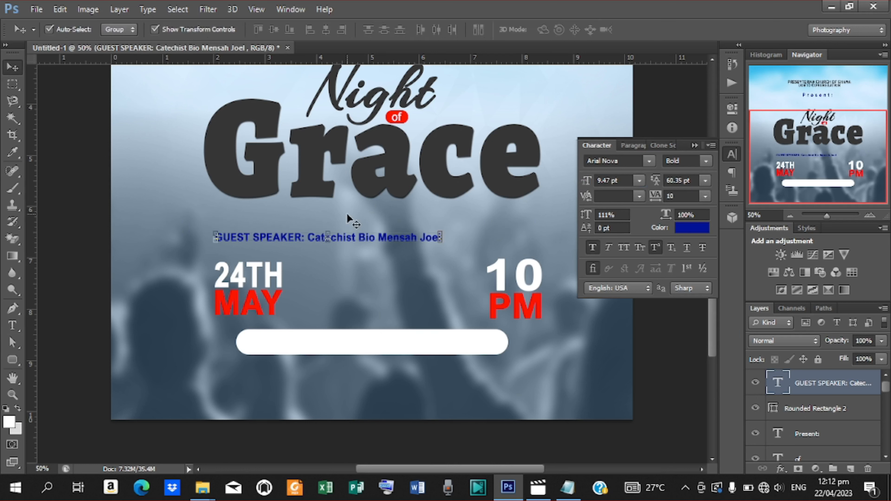
{"action": "left_click_drag", "start_coordinate": [371, 241], "coordinate": [409, 348]}
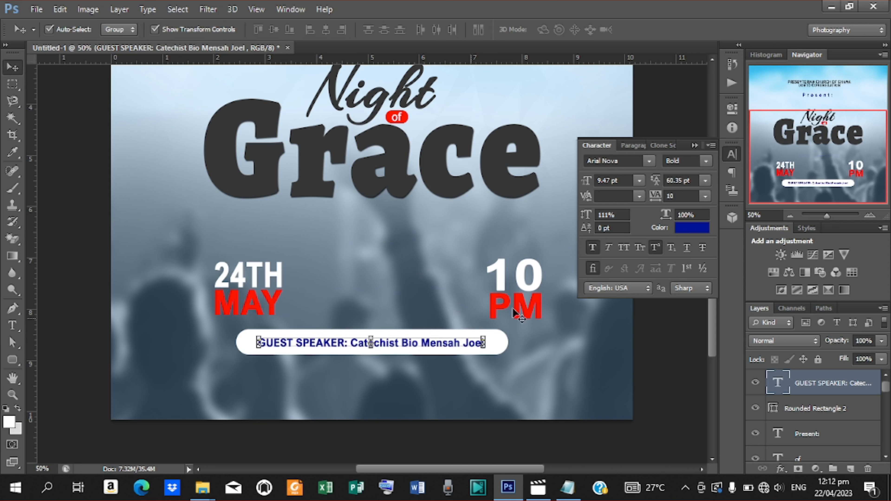
Step: Color the guest speaker text red (ff0000), sampled from the "MAY" text
{"action": "left_click", "coordinate": [696, 230]}
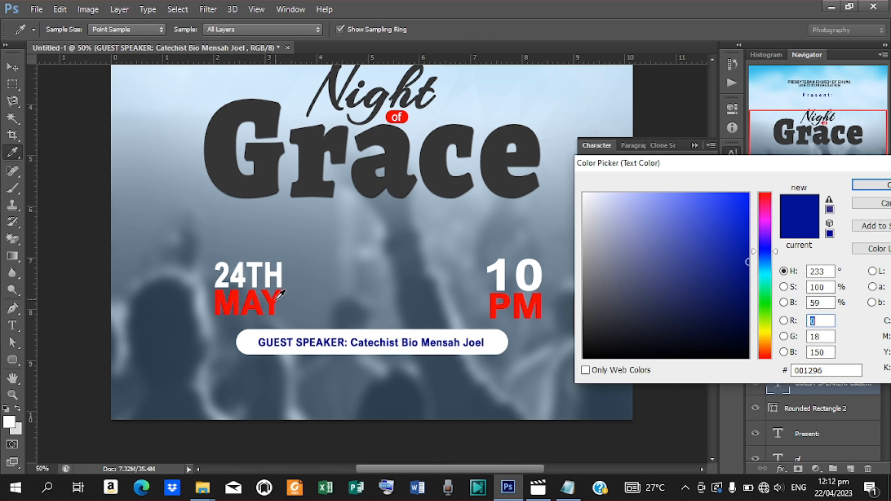
{"action": "left_click", "coordinate": [260, 300]}
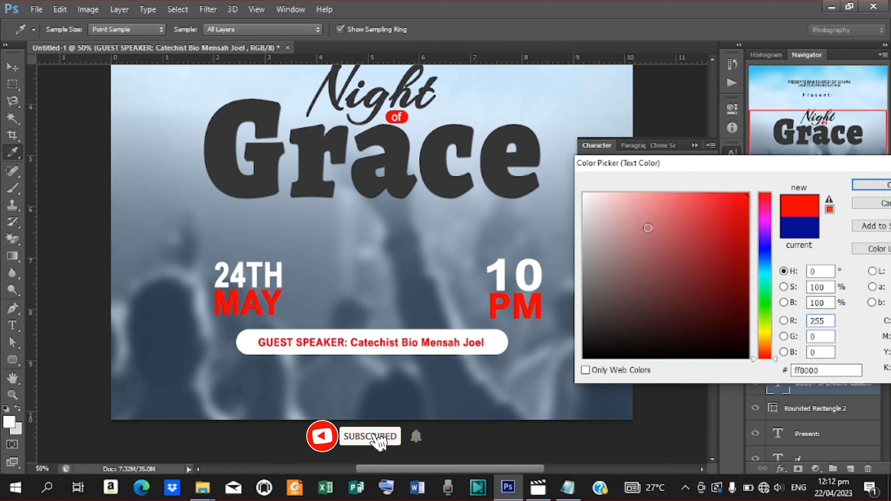
{"action": "left_click", "coordinate": [869, 188]}
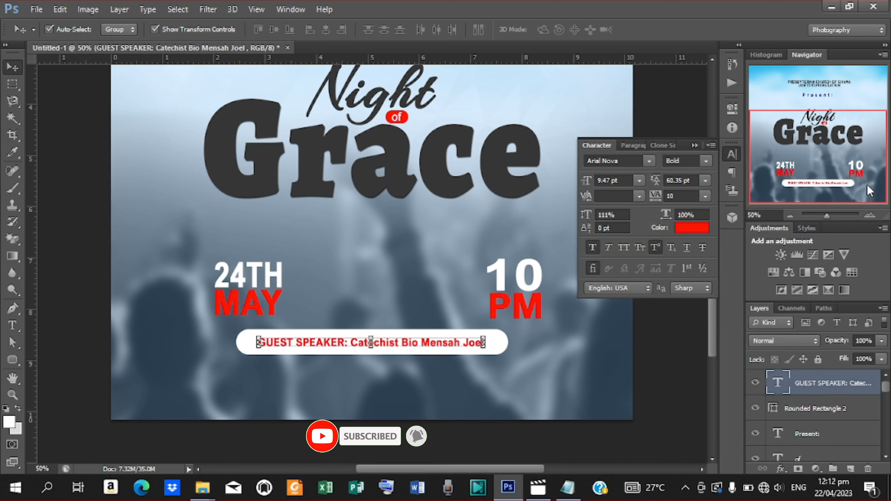
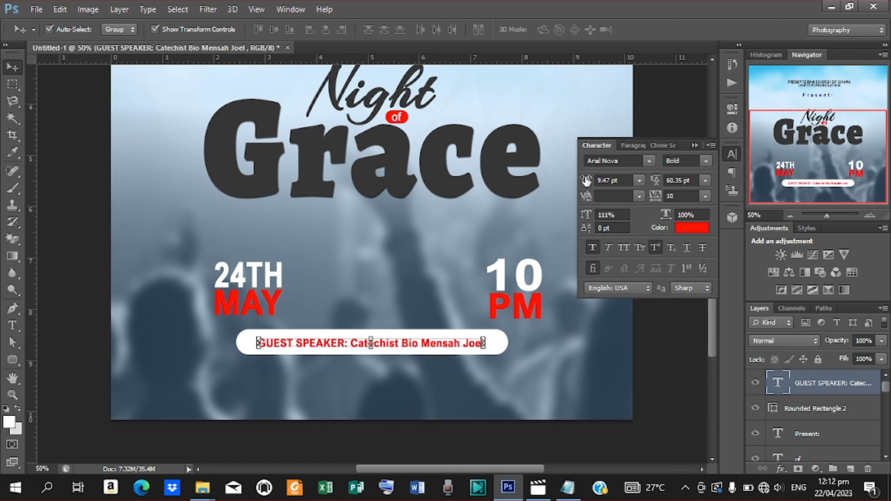
Step: Enlarge the guest speaker text to 10.47 pt so that it fits within the white rounded rectangle
{"action": "left_click_drag", "start_coordinate": [585, 182], "coordinate": [586, 185]}
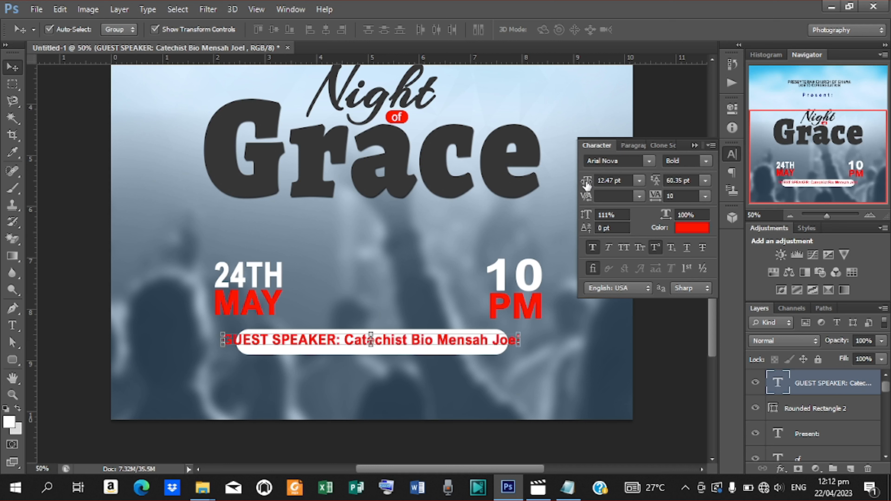
{"action": "left_click_drag", "start_coordinate": [587, 185], "coordinate": [585, 185]}
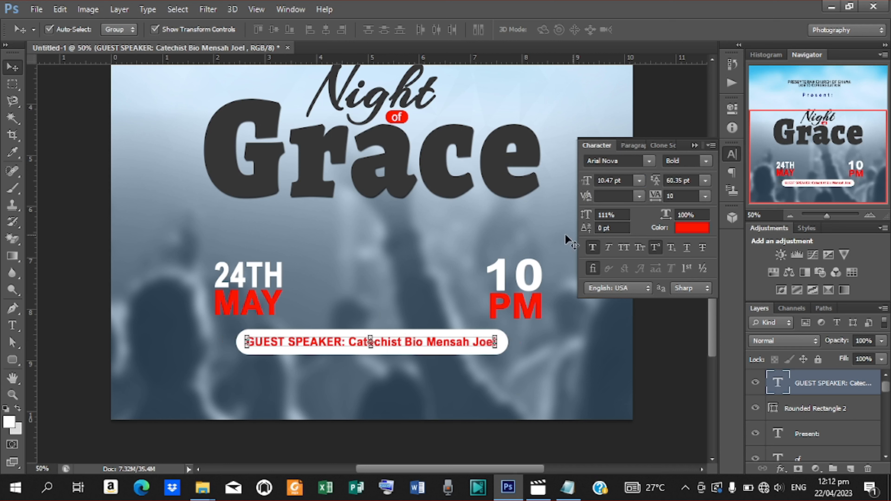
Step: Reduce the height of the white rounded rectangle behind the guest speaker text to 69.23% and commit the transform
{"action": "left_click", "coordinate": [806, 411]}
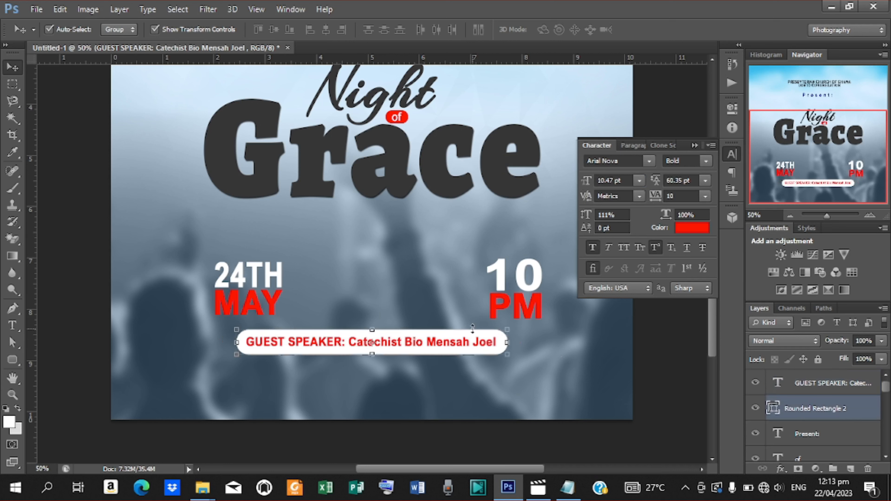
{"action": "left_click_drag", "start_coordinate": [367, 330], "coordinate": [372, 332]}
{"action": "key", "text": "Up"}
{"action": "key", "text": "Up"}
{"action": "key", "text": "Up"}
{"action": "key", "text": "Up"}
{"action": "key", "text": "Up"}
{"action": "key", "text": "Up"}
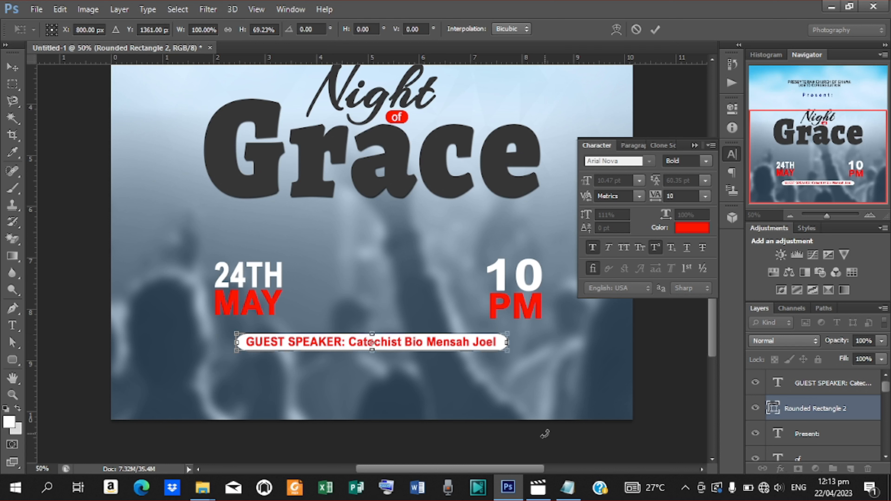
{"action": "left_click", "coordinate": [655, 30]}
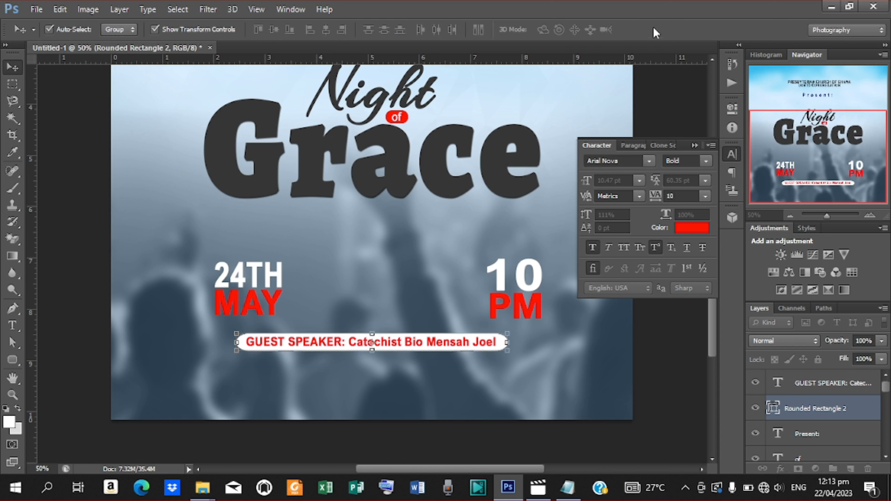
Step: Recolor only the words "GUEST SPEAKER:" dark gray (363636), sampled from the "Grace" title, and commit the text
{"action": "key", "text": "t"}
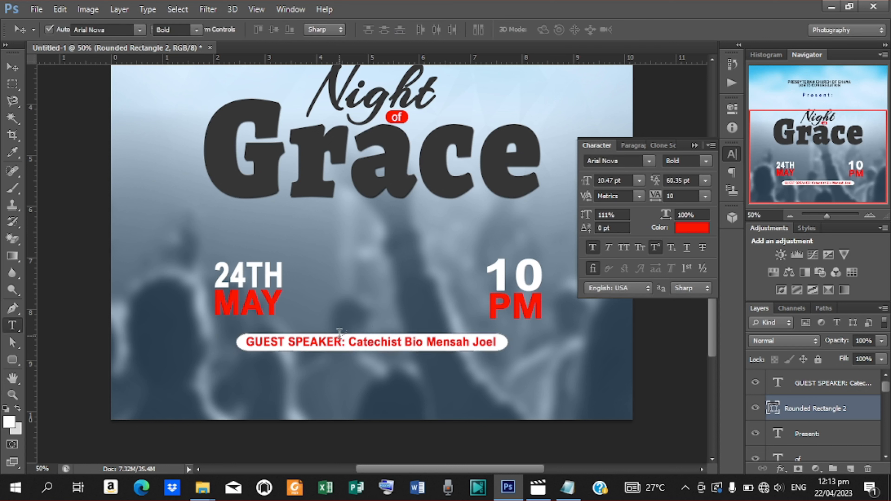
{"action": "left_click_drag", "start_coordinate": [346, 342], "coordinate": [245, 342]}
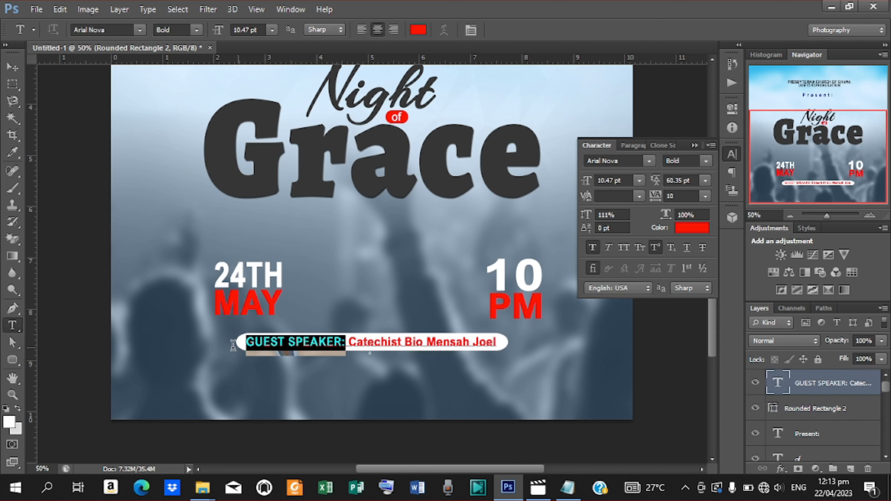
{"action": "left_click", "coordinate": [683, 229]}
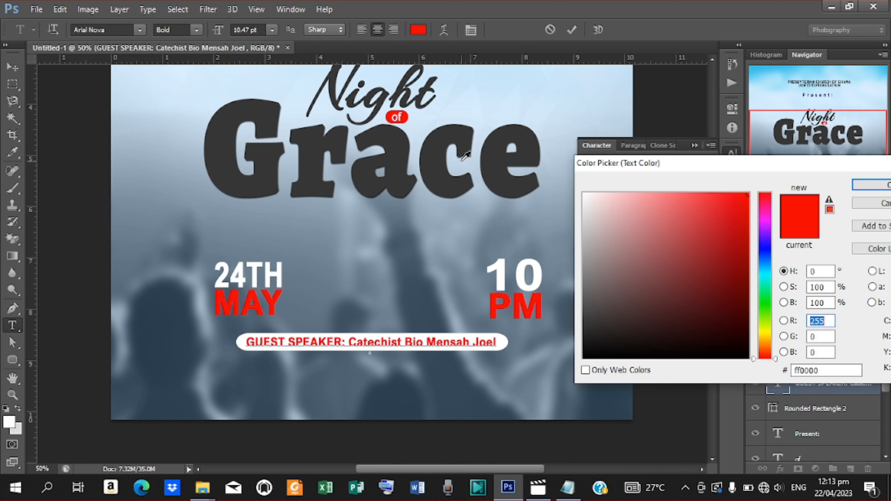
{"action": "left_click", "coordinate": [440, 155]}
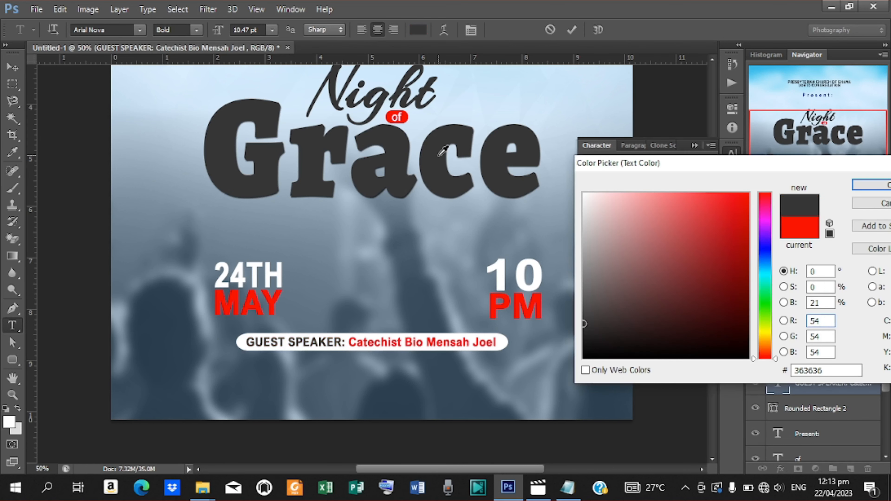
{"action": "left_click", "coordinate": [874, 185]}
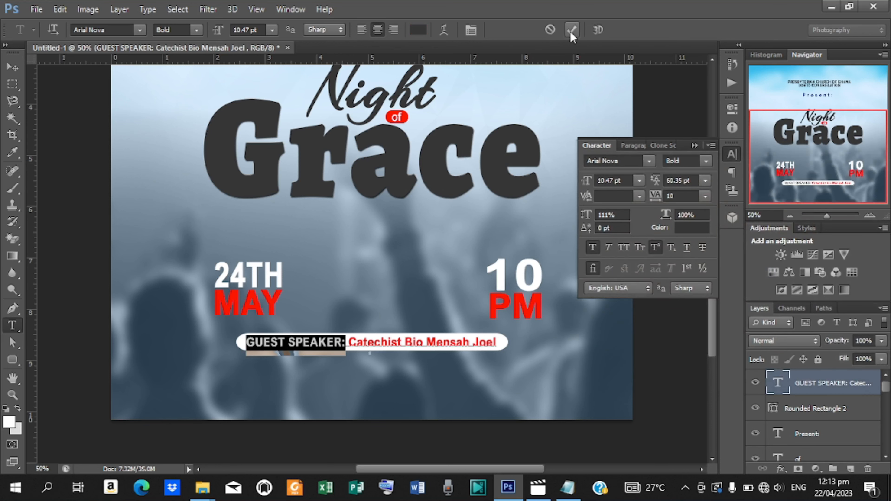
{"action": "left_click", "coordinate": [571, 30]}
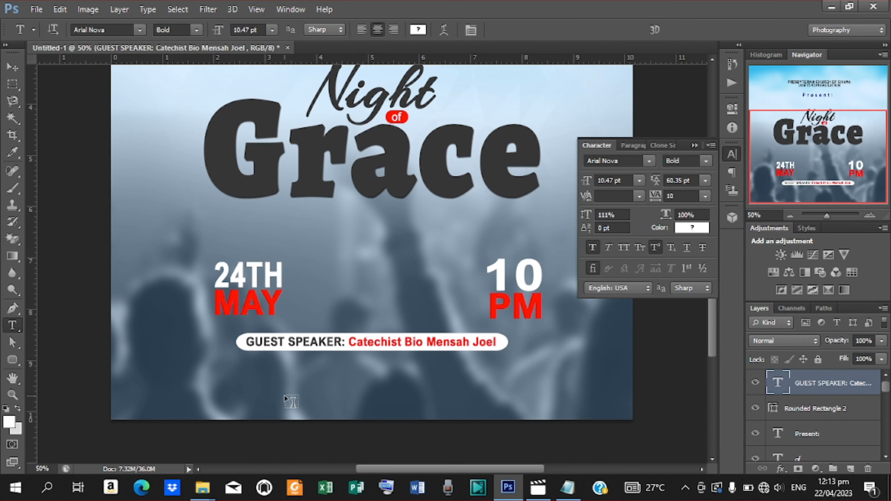
Step: Add a new text layer below the guest speaker banner reading "Church Premises - Lonto", copied from the Notepad text file, and commit it
{"action": "left_click", "coordinate": [298, 392]}
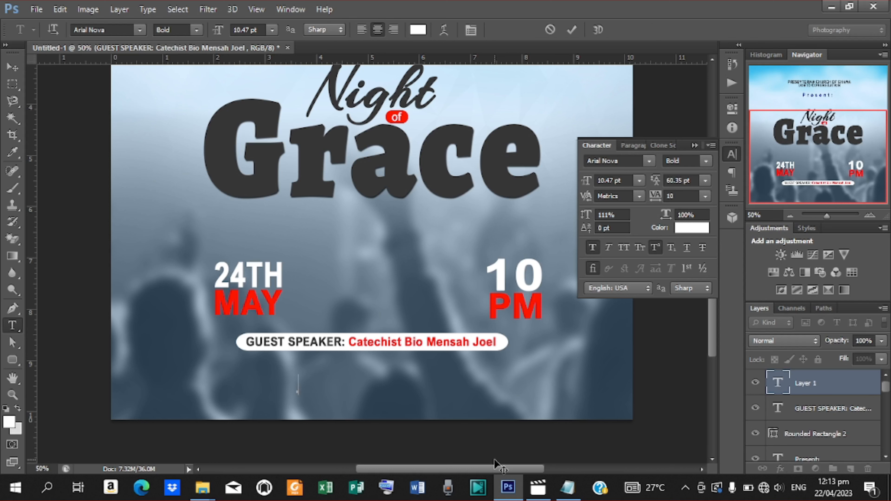
{"action": "left_click", "coordinate": [568, 489]}
{"action": "left_click_drag", "start_coordinate": [270, 289], "coordinate": [151, 286]}
{"action": "key", "text": "ctrl+c"}
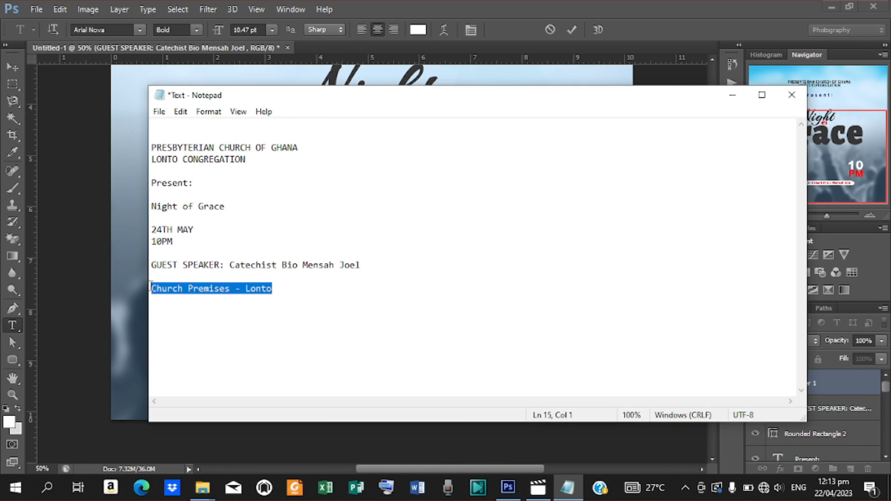
{"action": "left_click", "coordinate": [733, 98]}
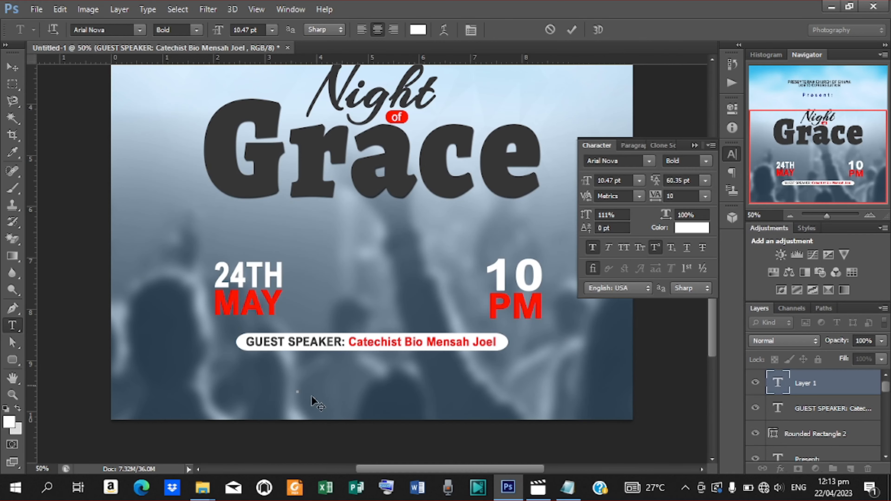
{"action": "key", "text": "ctrl+v"}
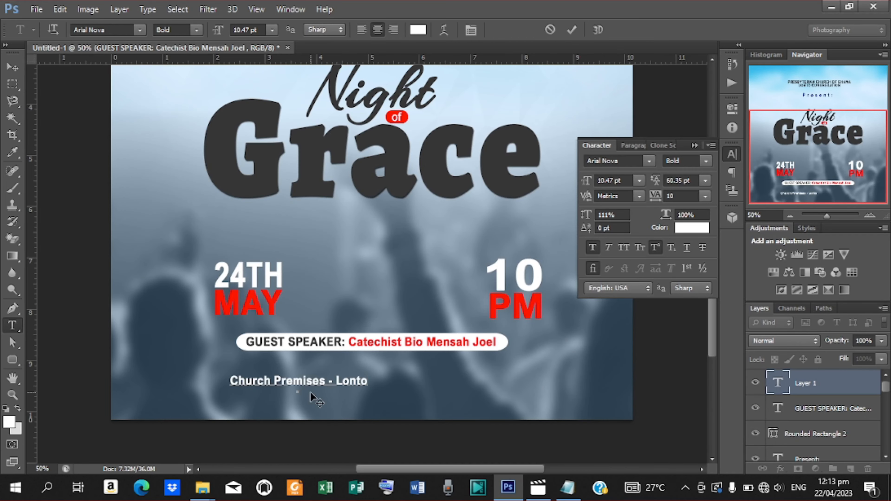
{"action": "left_click", "coordinate": [572, 29]}
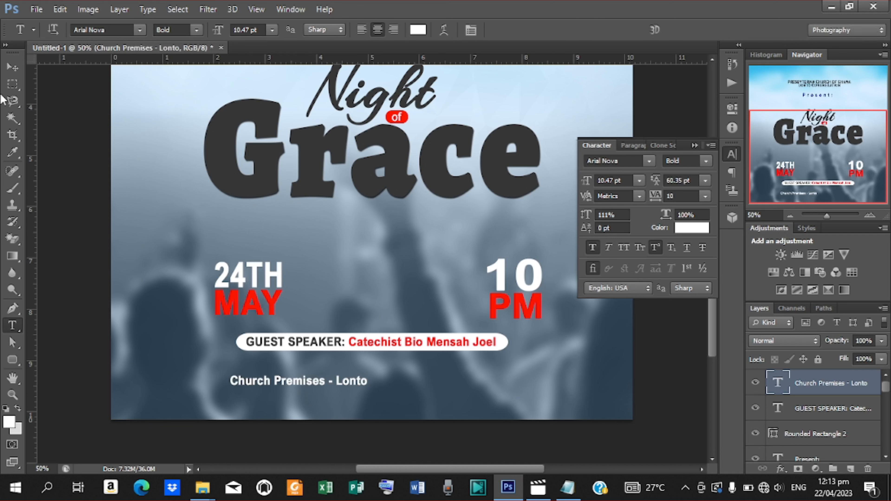
Step: Center the "Church Premises - Lonto" text horizontally on the canvas below the guest speaker banner and set its vertical scale to 120%
{"action": "left_click", "coordinate": [12, 66]}
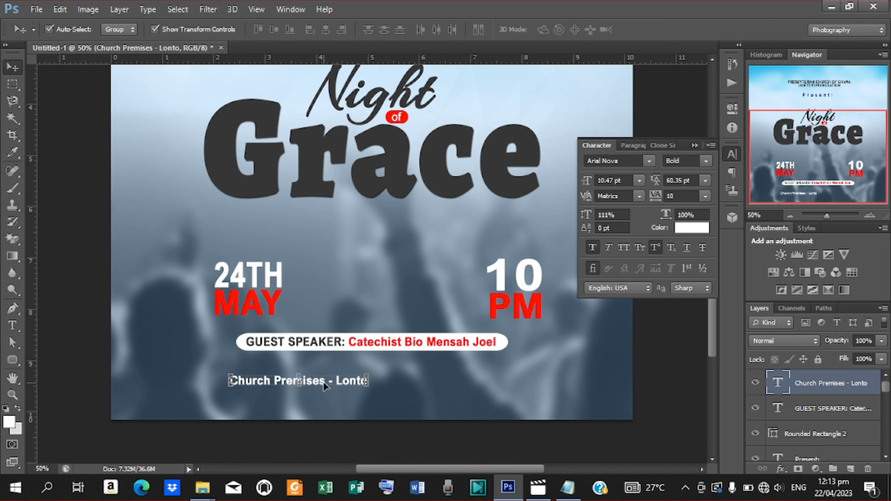
{"action": "left_click_drag", "start_coordinate": [327, 383], "coordinate": [396, 391]}
{"action": "key", "text": "ctrl+a"}
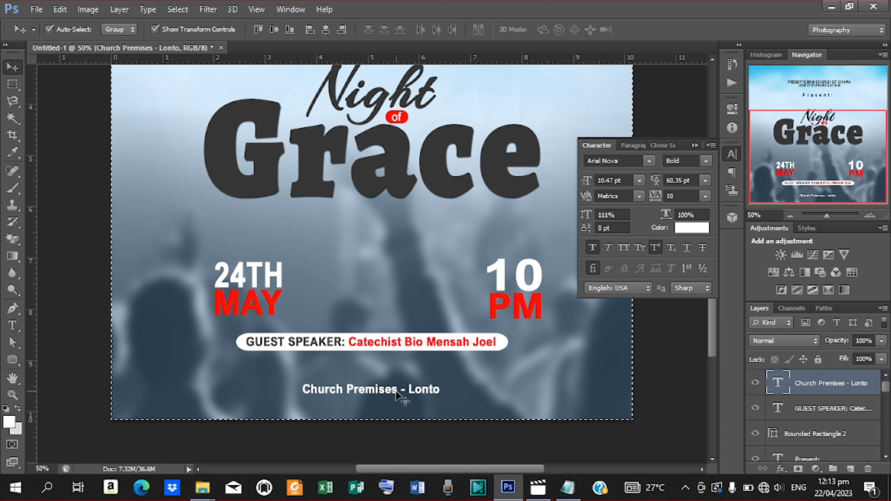
{"action": "left_click", "coordinate": [322, 33]}
{"action": "key", "text": "ctrl+d"}
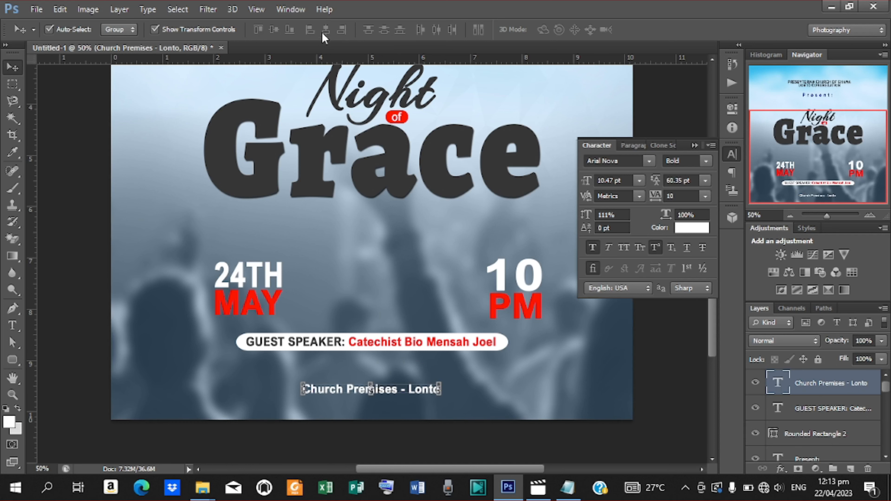
{"action": "key", "text": "ctrl+minus"}
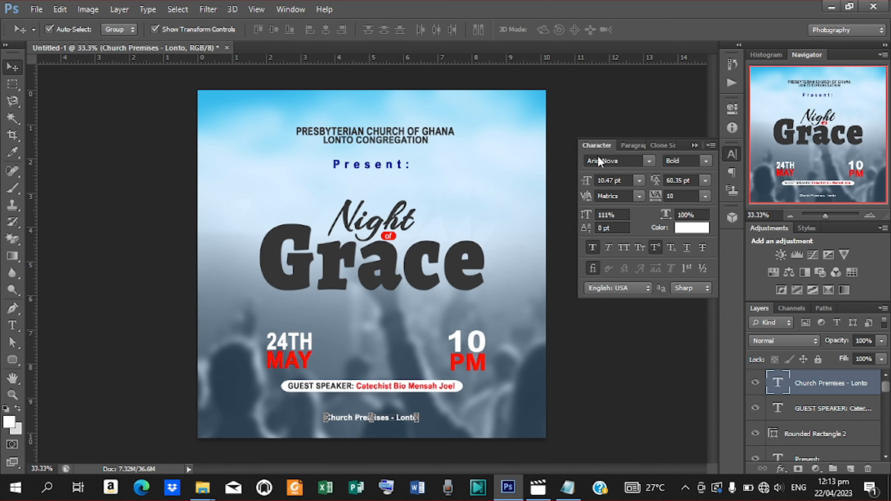
{"action": "left_click_drag", "start_coordinate": [584, 218], "coordinate": [589, 218]}
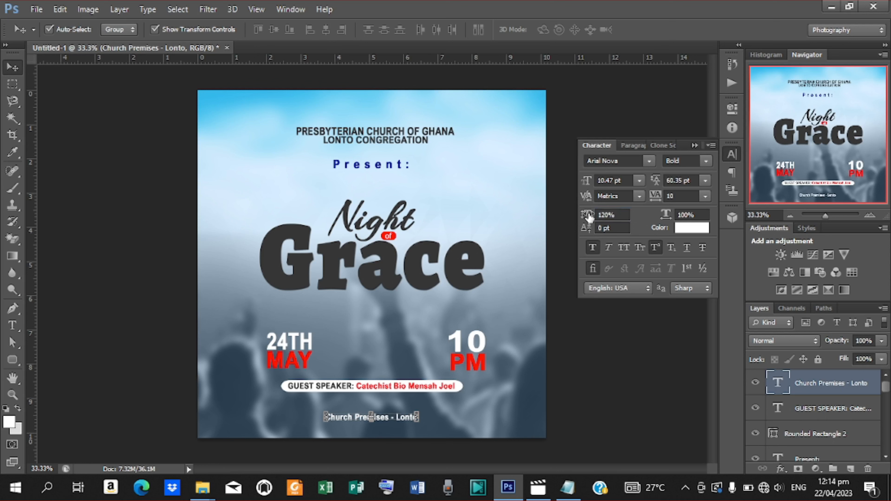
Step: Try dark gray, black, blue and red on the "Church Premises - Lonto" text, and settle on white (ffffff)
{"action": "left_click", "coordinate": [699, 229]}
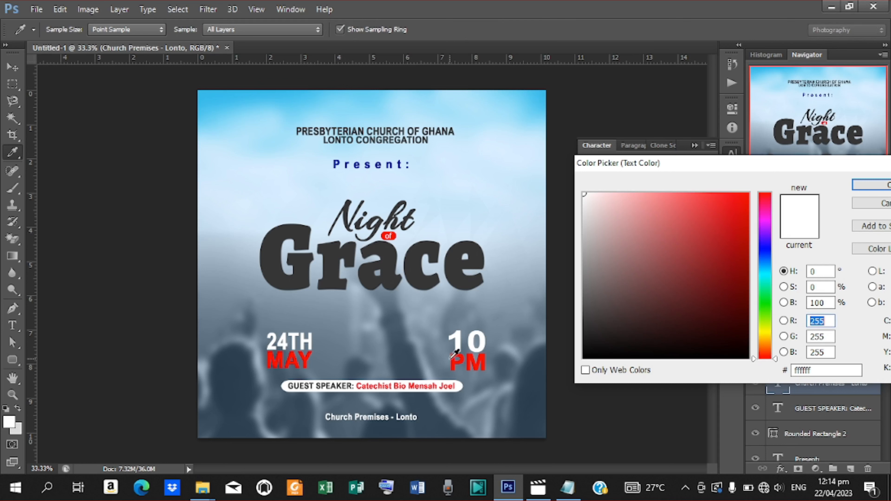
{"action": "left_click", "coordinate": [424, 249]}
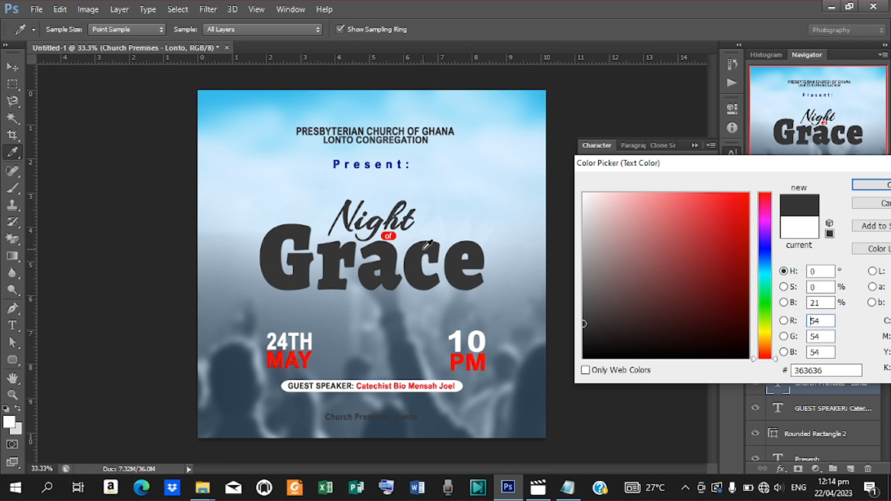
{"action": "left_click_drag", "start_coordinate": [610, 326], "coordinate": [570, 373]}
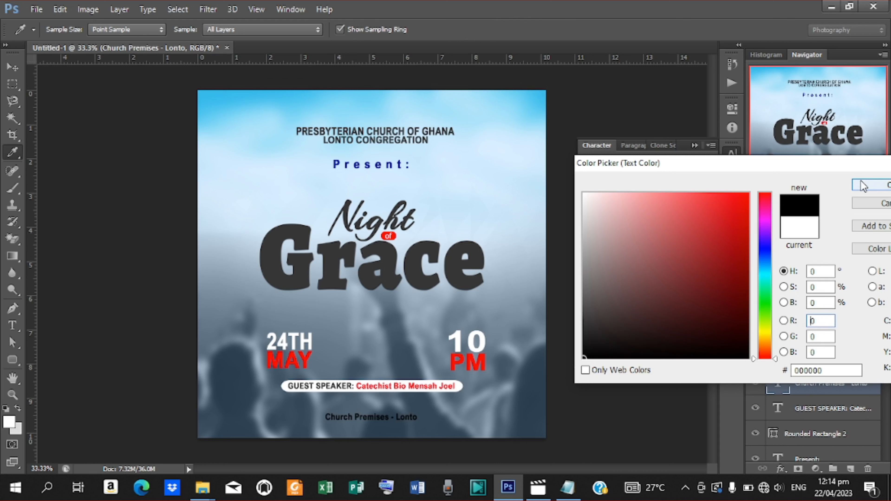
{"action": "left_click", "coordinate": [368, 163]}
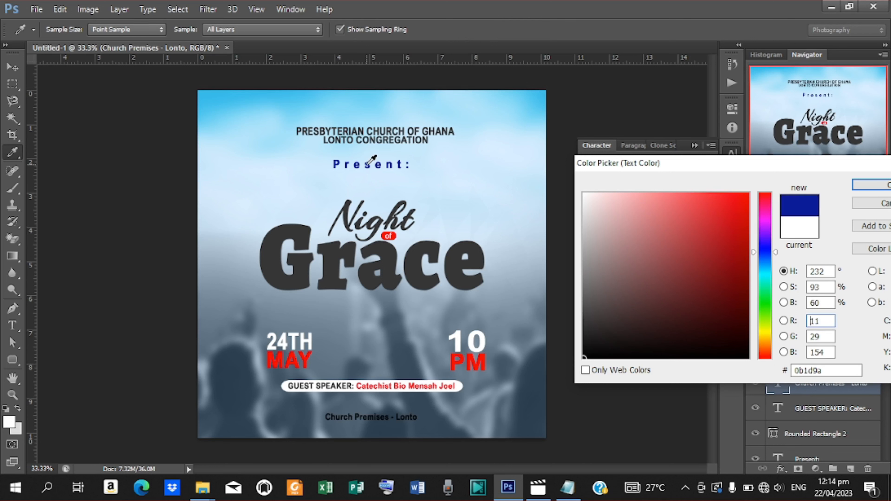
{"action": "left_click", "coordinate": [463, 358]}
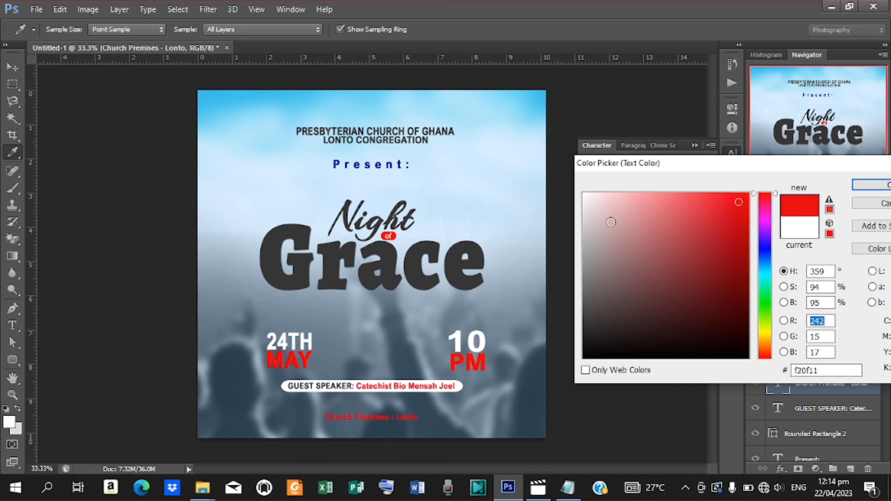
{"action": "left_click_drag", "start_coordinate": [611, 222], "coordinate": [577, 192]}
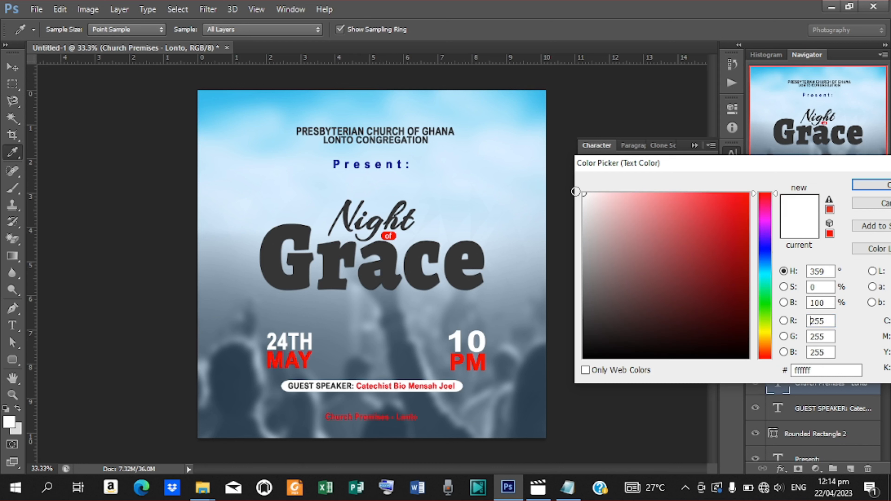
{"action": "left_click", "coordinate": [874, 185]}
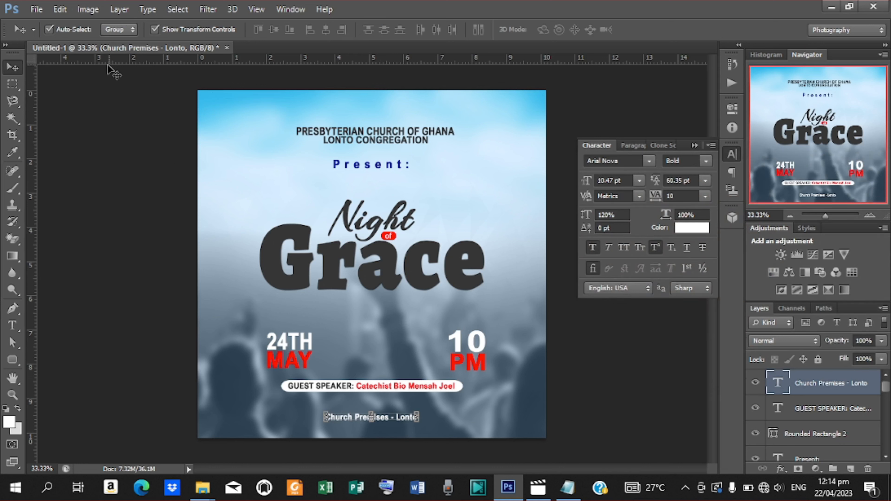
Step: Place the location-black-png-10 image from the "night of grace" folder onto the flyer and commit it
{"action": "left_click", "coordinate": [35, 9]}
{"action": "left_click", "coordinate": [73, 221]}
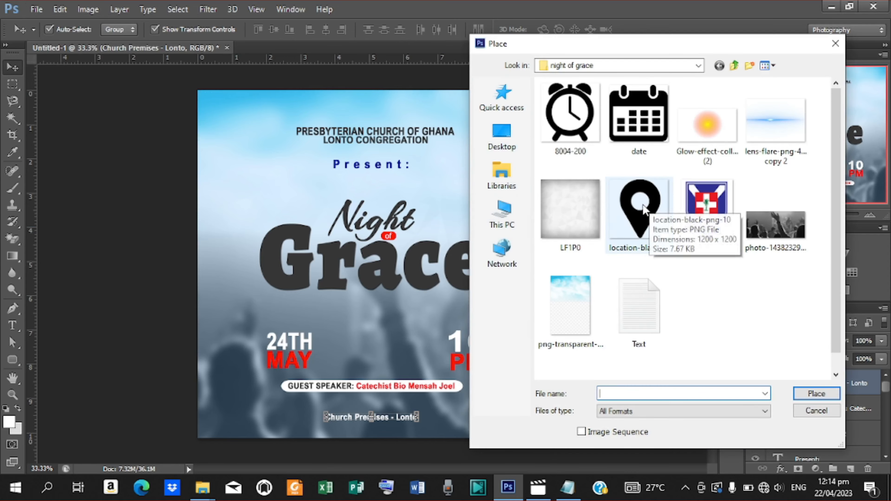
{"action": "left_click", "coordinate": [638, 218]}
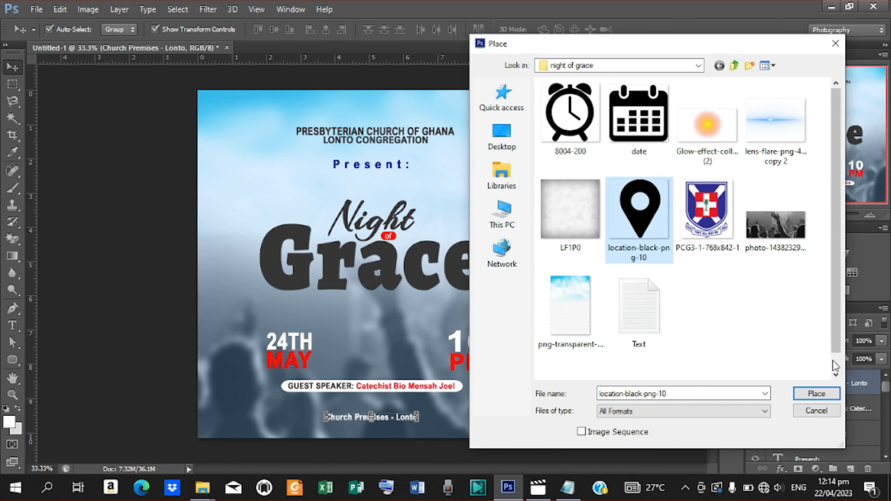
{"action": "left_click", "coordinate": [816, 394]}
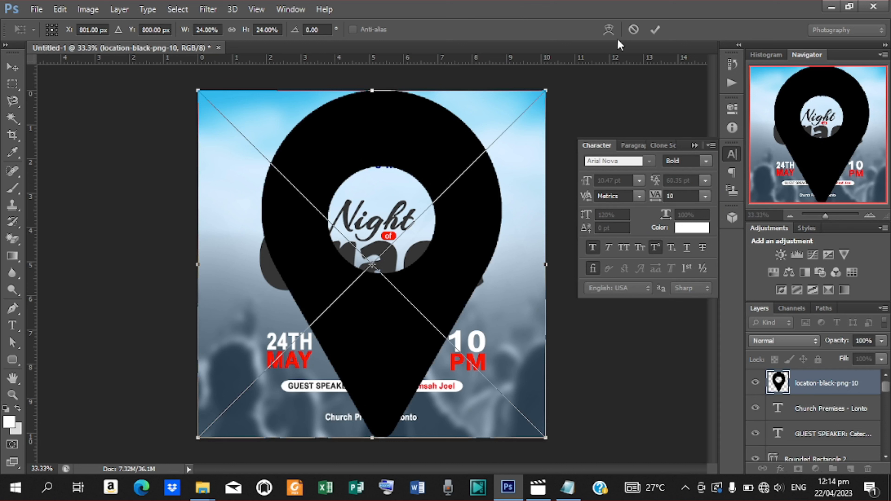
{"action": "left_click", "coordinate": [655, 30]}
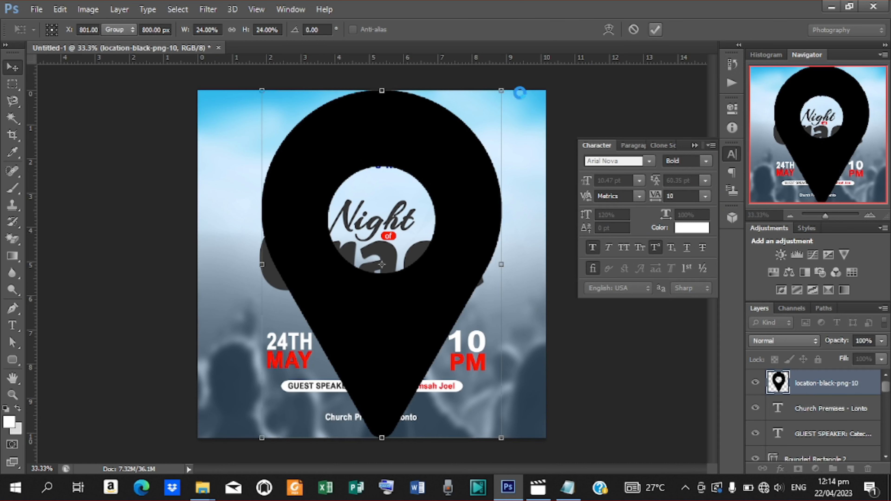
Step: Scale the location pin down to 1.35%, and select it on the canvas with the transform controls hidden
{"action": "left_click_drag", "start_coordinate": [502, 91], "coordinate": [383, 277]}
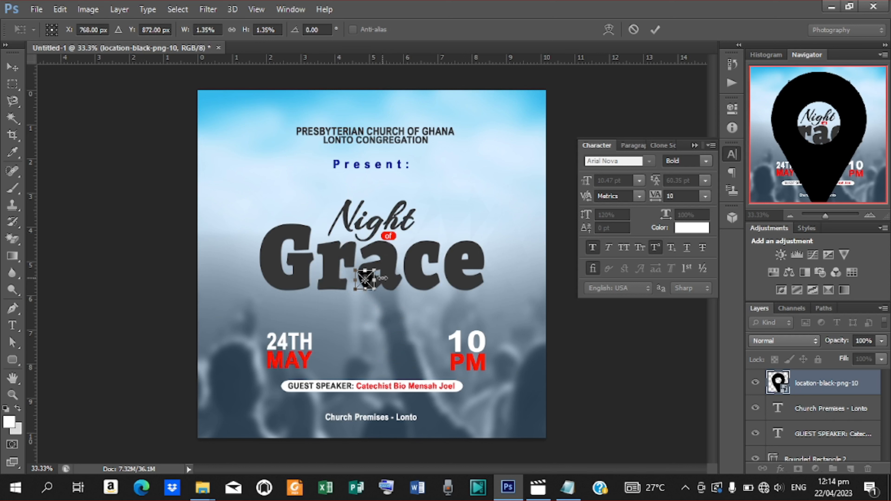
{"action": "left_click", "coordinate": [658, 28]}
{"action": "left_click", "coordinate": [154, 29]}
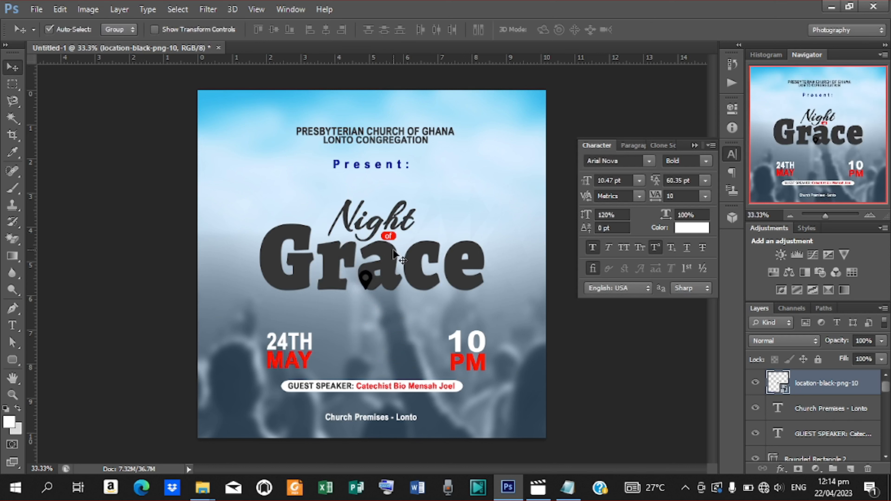
{"action": "left_click", "coordinate": [364, 296]}
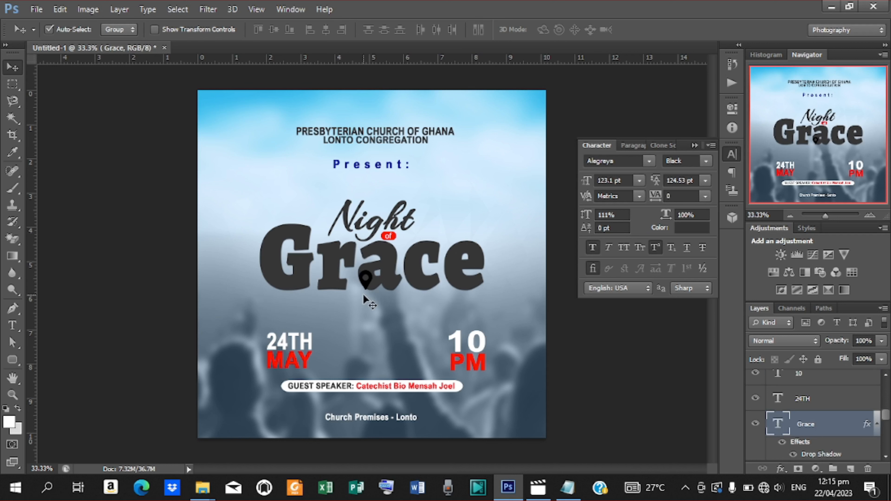
{"action": "left_click", "coordinate": [363, 284]}
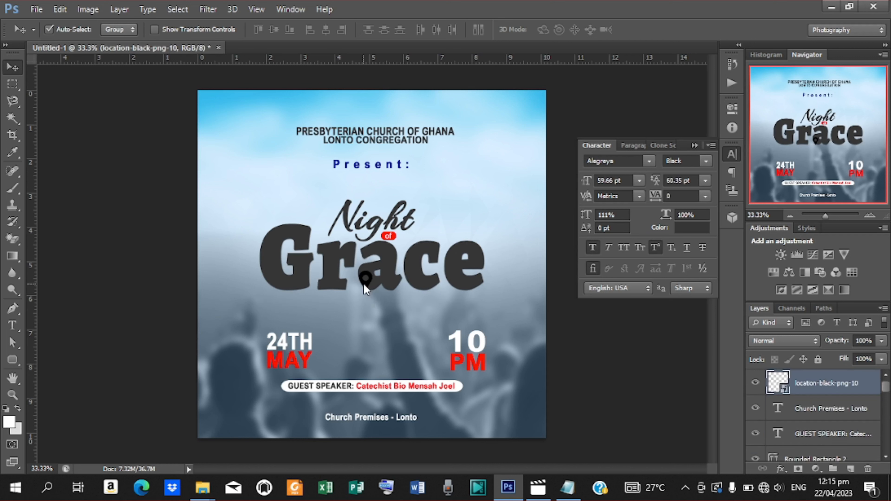
Step: Move the location pin down and left until it sits just before the "Church Premises - Lonto" text
{"action": "key", "text": "shift+Down"}
{"action": "key", "text": "shift+Down"}
{"action": "key", "text": "shift+Down"}
{"action": "key", "text": "shift+Down"}
{"action": "key", "text": "shift+Down"}
{"action": "key", "text": "shift+Down"}
{"action": "key", "text": "shift+Down"}
{"action": "key", "text": "shift+Down"}
{"action": "key", "text": "shift+Down"}
{"action": "key", "text": "shift+Down"}
{"action": "key", "text": "shift+Down"}
{"action": "key", "text": "shift+Down"}
{"action": "key", "text": "shift+Down"}
{"action": "key", "text": "shift+Down"}
{"action": "key", "text": "shift+Down"}
{"action": "key", "text": "shift+Down"}
{"action": "key", "text": "shift+Down"}
{"action": "key", "text": "shift+Down"}
{"action": "key", "text": "shift+Down"}
{"action": "key", "text": "shift+Down"}
{"action": "key", "text": "shift+Down"}
{"action": "key", "text": "shift+Down"}
{"action": "key", "text": "shift+Down"}
{"action": "key", "text": "shift+Down"}
{"action": "key", "text": "shift+Down"}
{"action": "key", "text": "shift+Down"}
{"action": "key", "text": "shift+Down"}
{"action": "key", "text": "shift+Down"}
{"action": "key", "text": "shift+Down"}
{"action": "key", "text": "shift+Down"}
{"action": "key", "text": "shift+Down"}
{"action": "key", "text": "shift+Down"}
{"action": "key", "text": "shift+Down"}
{"action": "key", "text": "shift+Down"}
{"action": "key", "text": "shift+Down"}
{"action": "key", "text": "shift+Down"}
{"action": "key", "text": "shift+Down"}
{"action": "key", "text": "shift+Down"}
{"action": "key", "text": "shift+Down"}
{"action": "key", "text": "shift+Down"}
{"action": "key", "text": "shift+Down"}
{"action": "key", "text": "shift+Down"}
{"action": "key", "text": "shift+Down"}
{"action": "key", "text": "shift+Down"}
{"action": "key", "text": "shift+Down"}
{"action": "key", "text": "shift+Down"}
{"action": "key", "text": "shift+Down"}
{"action": "key", "text": "shift+Down"}
{"action": "key", "text": "shift+Down"}
{"action": "key", "text": "shift+Down"}
{"action": "key", "text": "shift+Down"}
{"action": "key", "text": "shift+Down"}
{"action": "key", "text": "shift+Down"}
{"action": "key", "text": "shift+Down"}
{"action": "key", "text": "shift+Down"}
{"action": "key", "text": "shift+Down"}
{"action": "key", "text": "shift+Down"}
{"action": "key", "text": "shift+Down"}
{"action": "key", "text": "shift+Down"}
{"action": "key", "text": "shift+Down"}
{"action": "key", "text": "shift+Down"}
{"action": "key", "text": "shift+Down"}
{"action": "key", "text": "shift+Down"}
{"action": "key", "text": "shift+Down"}
{"action": "key", "text": "shift+Down"}
{"action": "key", "text": "shift+Down"}
{"action": "key", "text": "shift+Down"}
{"action": "key", "text": "shift+Down"}
{"action": "key", "text": "shift+Down"}
{"action": "key", "text": "shift+Down"}
{"action": "key", "text": "shift+Down"}
{"action": "key", "text": "shift+Down"}
{"action": "key", "text": "shift+Down"}
{"action": "key", "text": "shift+Down"}
{"action": "key", "text": "shift+Down"}
{"action": "key", "text": "shift+Down"}
{"action": "key", "text": "shift+Down"}
{"action": "key", "text": "shift+Down"}
{"action": "key", "text": "shift+Down"}
{"action": "key", "text": "shift+Down"}
{"action": "key", "text": "shift+Down"}
{"action": "key", "text": "shift+Down"}
{"action": "key", "text": "shift+Down"}
{"action": "key", "text": "shift+Down"}
{"action": "key", "text": "shift+Down"}
{"action": "key", "text": "shift+Down"}
{"action": "key", "text": "shift+Down"}
{"action": "key", "text": "shift+Down"}
{"action": "key", "text": "shift+Down"}
{"action": "key", "text": "shift+Left"}
{"action": "key", "text": "shift+Left"}
{"action": "key", "text": "shift+Left"}
{"action": "key", "text": "shift+Left"}
{"action": "key", "text": "shift+Left"}
{"action": "key", "text": "shift+Left"}
{"action": "key", "text": "shift+Left"}
{"action": "key", "text": "shift+Left"}
{"action": "key", "text": "shift+Left"}
{"action": "key", "text": "shift+Left"}
{"action": "key", "text": "shift+Left"}
{"action": "key", "text": "shift+Left"}
{"action": "key", "text": "shift+Left"}
{"action": "key", "text": "shift+Left"}
{"action": "key", "text": "shift+Left"}
{"action": "key", "text": "shift+Left"}
{"action": "key", "text": "shift+Left"}
{"action": "key", "text": "shift+Left"}
{"action": "key", "text": "shift+Left"}
{"action": "key", "text": "shift+Left"}
{"action": "key", "text": "shift+Left"}
{"action": "key", "text": "shift+Left"}
{"action": "key", "text": "shift+Left"}
{"action": "key", "text": "shift+Left"}
{"action": "key", "text": "shift+Left"}
{"action": "key", "text": "shift+Left"}
{"action": "key", "text": "shift+Left"}
{"action": "key", "text": "shift+Left"}
{"action": "key", "text": "shift+Left"}
{"action": "key", "text": "shift+Left"}
{"action": "key", "text": "shift+Left"}
{"action": "key", "text": "shift+Left"}
{"action": "key", "text": "shift+Left"}
{"action": "key", "text": "shift+Left"}
{"action": "key", "text": "shift+Left"}
{"action": "key", "text": "shift+Left"}
{"action": "key", "text": "shift+Left"}
{"action": "key", "text": "shift+Left"}
{"action": "key", "text": "shift+Left"}
Step: Show the transform controls and scale the location pin down to 0.95%
{"action": "left_click", "coordinate": [154, 29]}
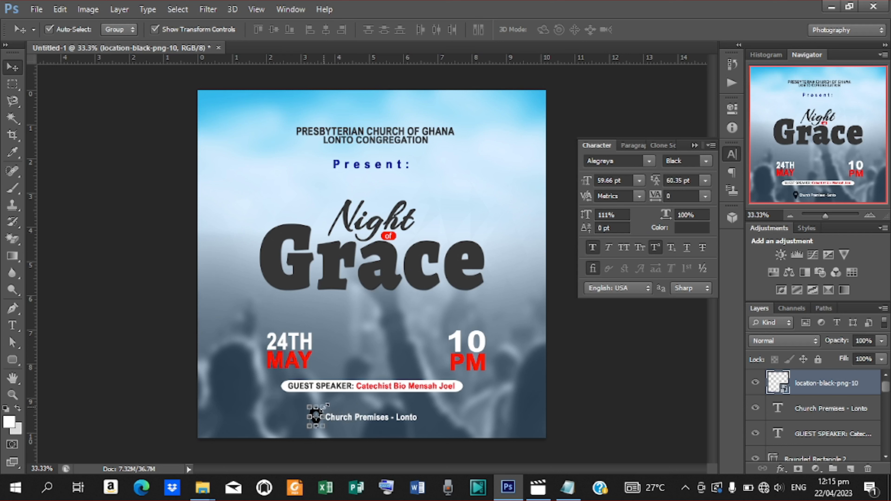
{"action": "left_click_drag", "start_coordinate": [327, 406], "coordinate": [323, 409]}
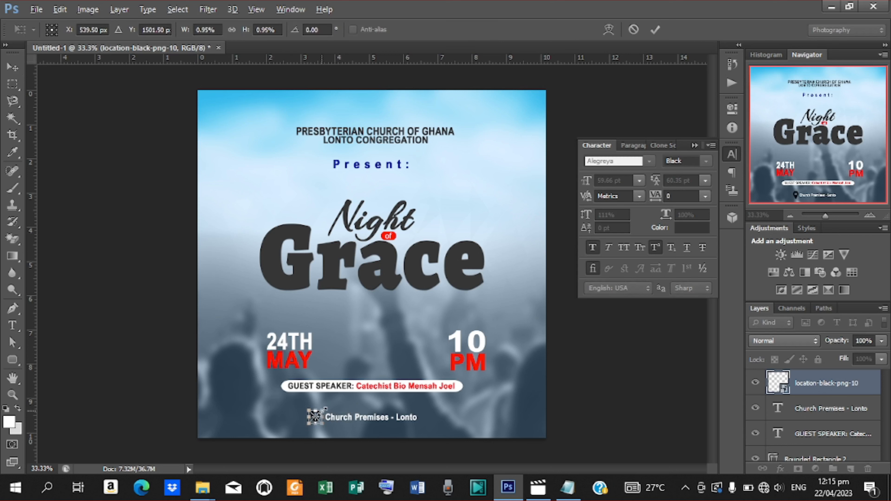
{"action": "left_click", "coordinate": [655, 29]}
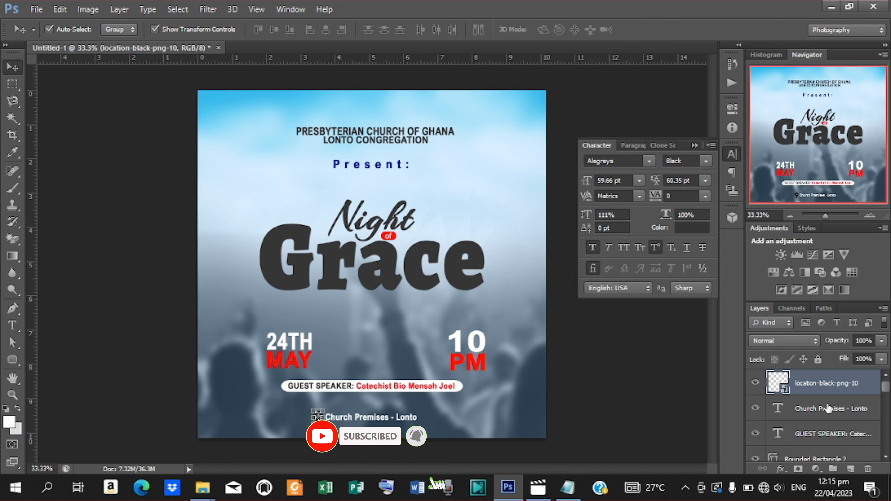
Step: Scale the "24TH" and "MAY" texts down together, with their left edge in line with the start of the guest speaker banner
{"action": "left_click", "coordinate": [285, 335]}
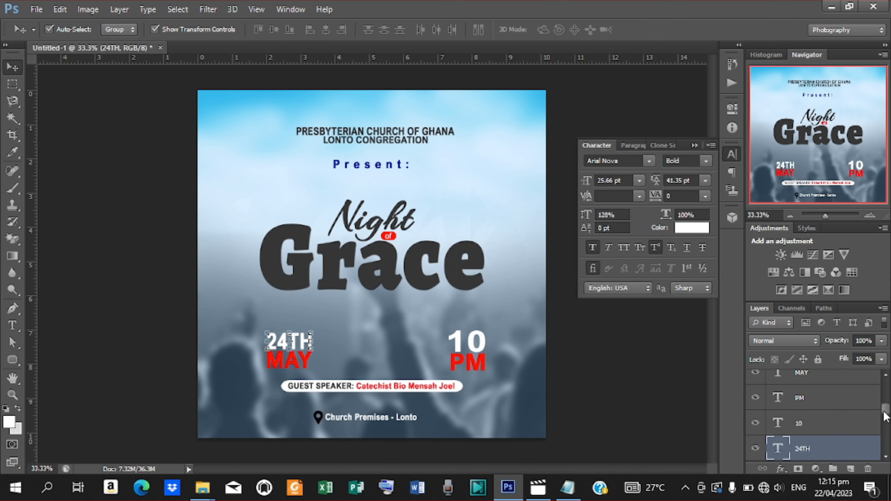
{"action": "left_click_drag", "start_coordinate": [886, 415], "coordinate": [884, 406]}
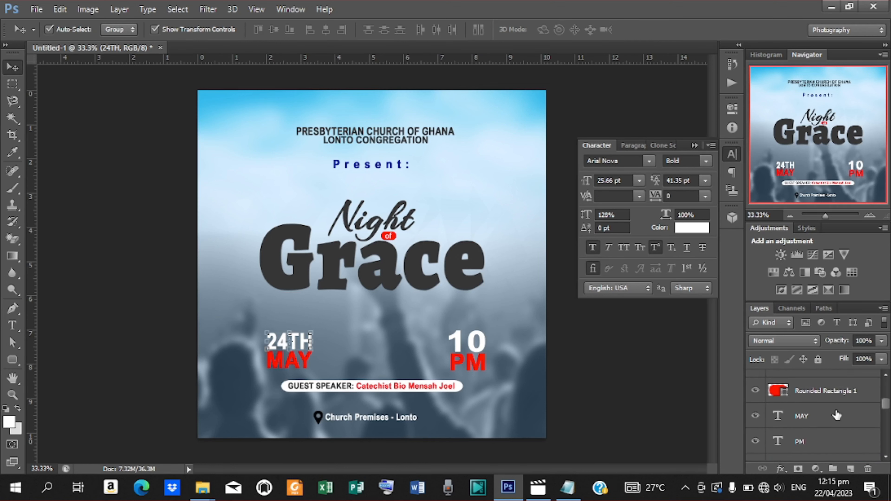
{"action": "left_click", "coordinate": [813, 417]}
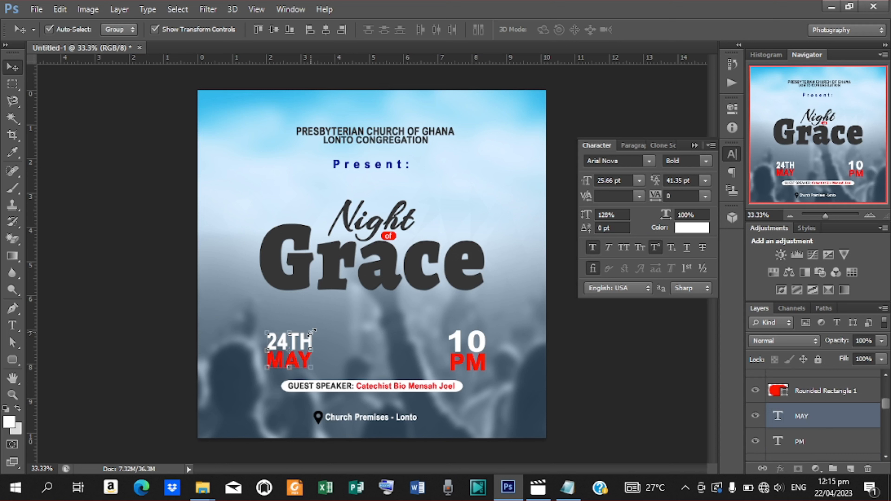
{"action": "left_click_drag", "start_coordinate": [312, 332], "coordinate": [297, 349]}
{"action": "key", "text": "Return"}
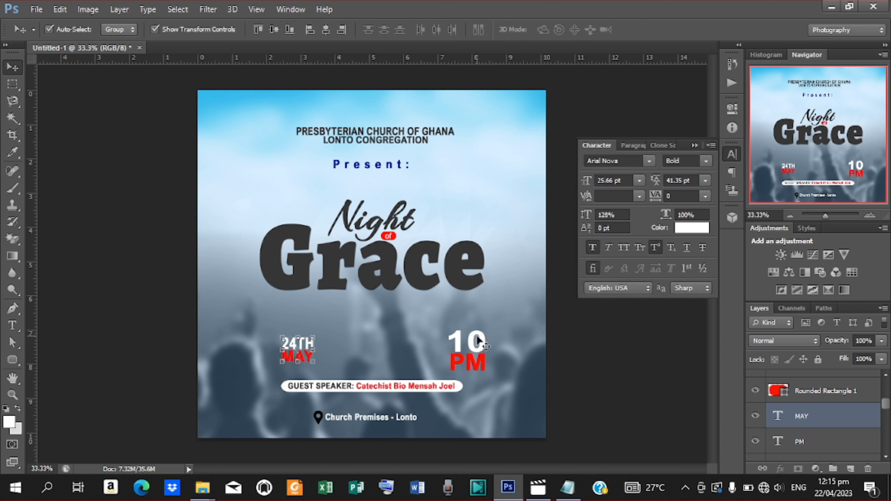
Step: Scale the "10" and "PM" texts down together to about 64% and nudge them slightly upward
{"action": "left_click", "coordinate": [478, 341]}
{"action": "left_click", "coordinate": [803, 424], "text": "shift"}
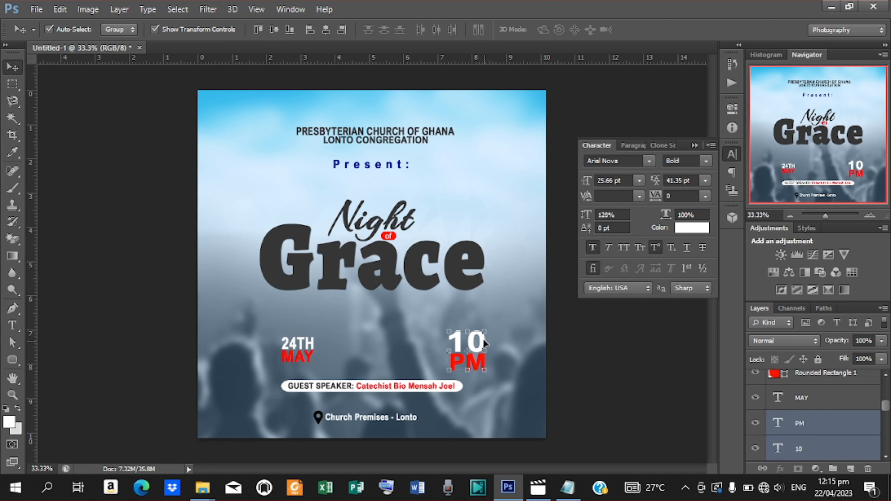
{"action": "left_click_drag", "start_coordinate": [486, 331], "coordinate": [478, 338]}
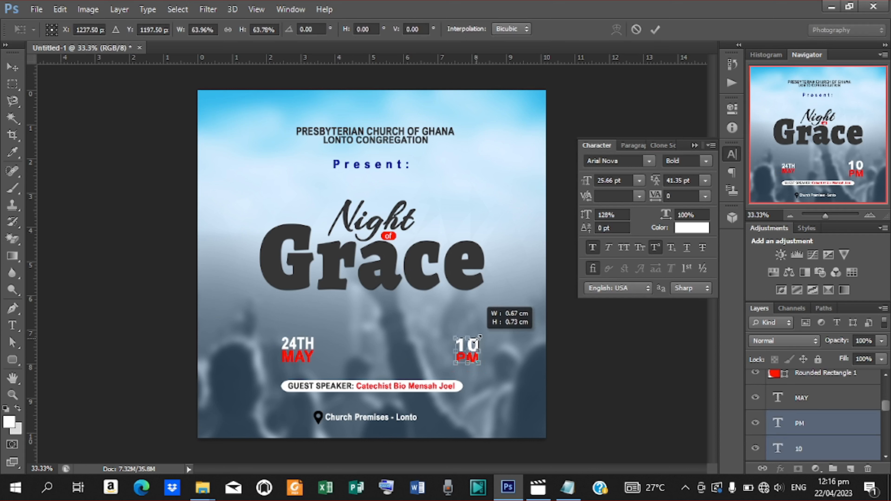
{"action": "key", "text": "Up"}
{"action": "key", "text": "Up"}
{"action": "key", "text": "Up"}
{"action": "key", "text": "Up"}
{"action": "key", "text": "Up"}
{"action": "key", "text": "Up"}
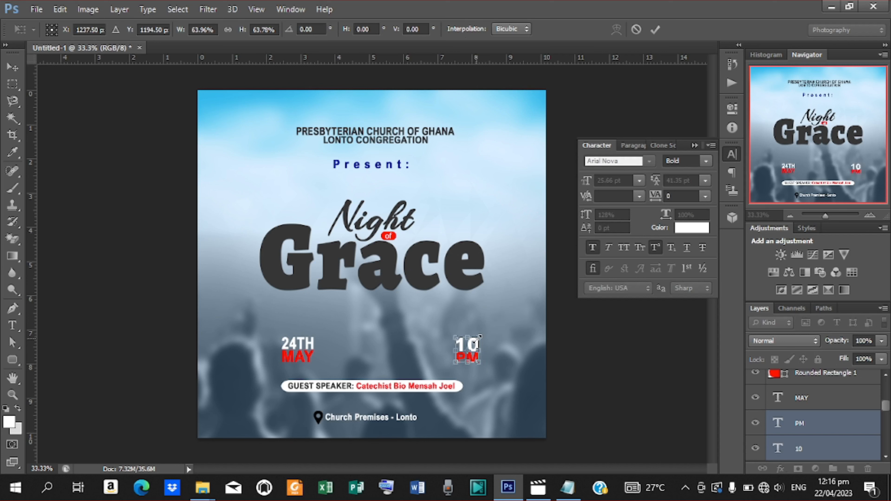
{"action": "key", "text": "Return"}
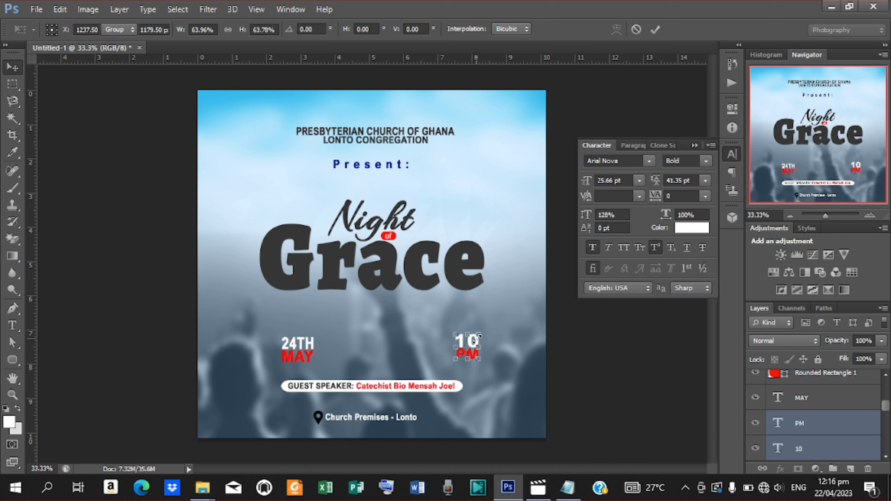
Step: Place the 8004-200 clock image from the "night of grace" folder onto the flyer, scaled down to 6.93%
{"action": "left_click", "coordinate": [39, 12]}
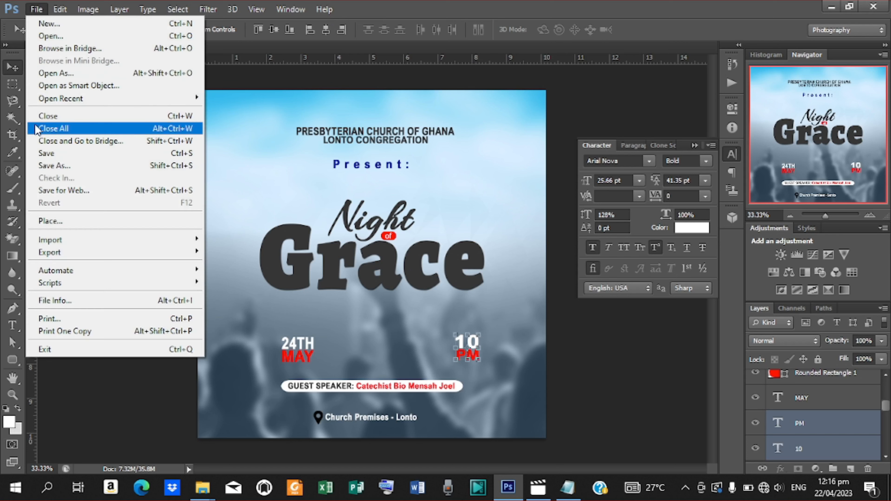
{"action": "left_click", "coordinate": [52, 222]}
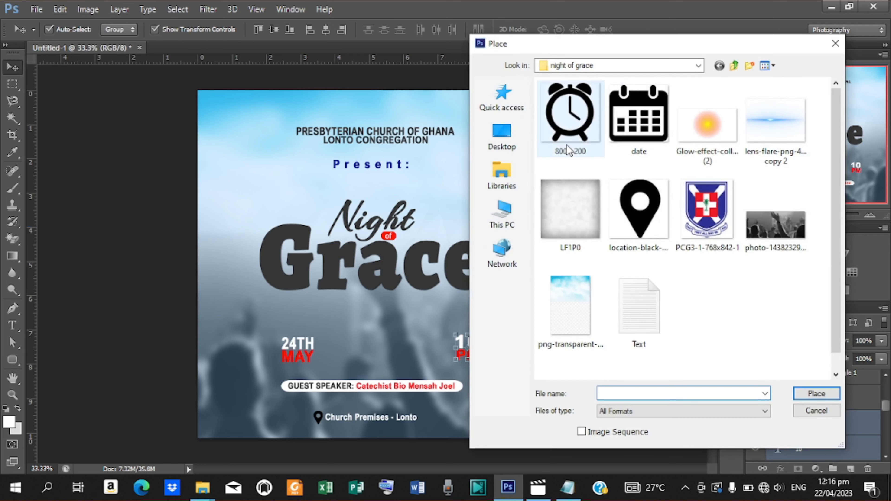
{"action": "left_click", "coordinate": [562, 133]}
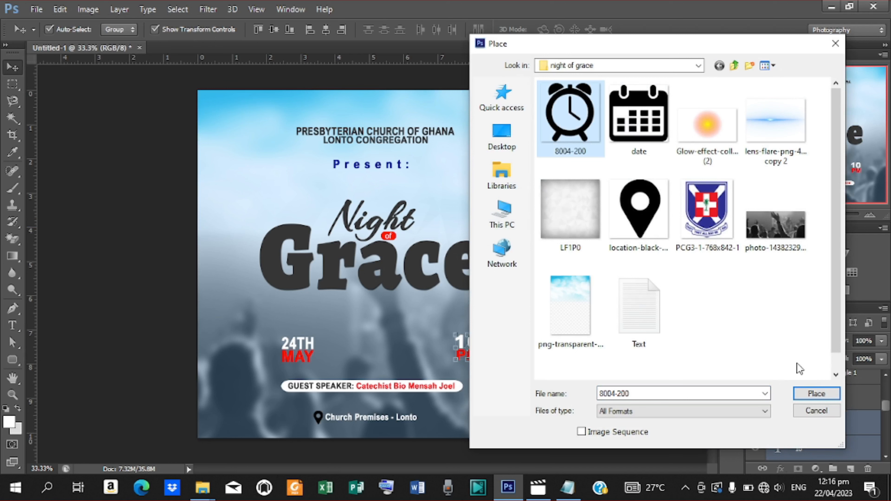
{"action": "left_click", "coordinate": [815, 393]}
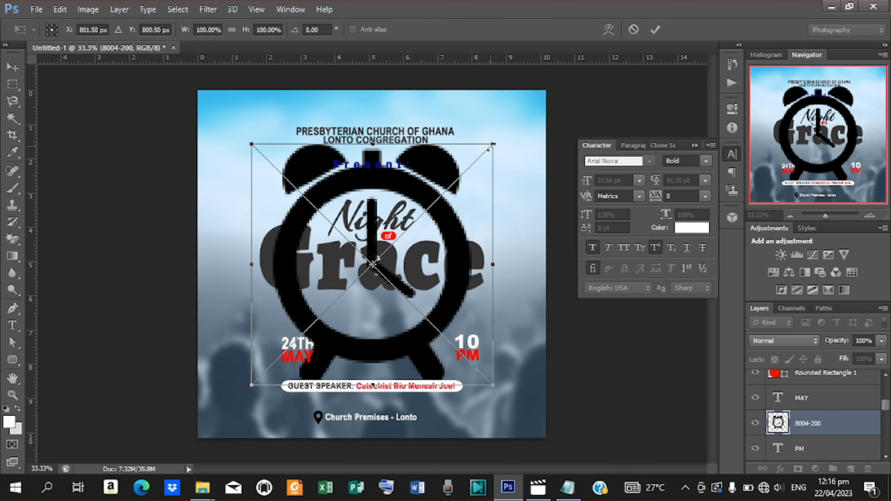
{"action": "left_click_drag", "start_coordinate": [488, 151], "coordinate": [381, 256]}
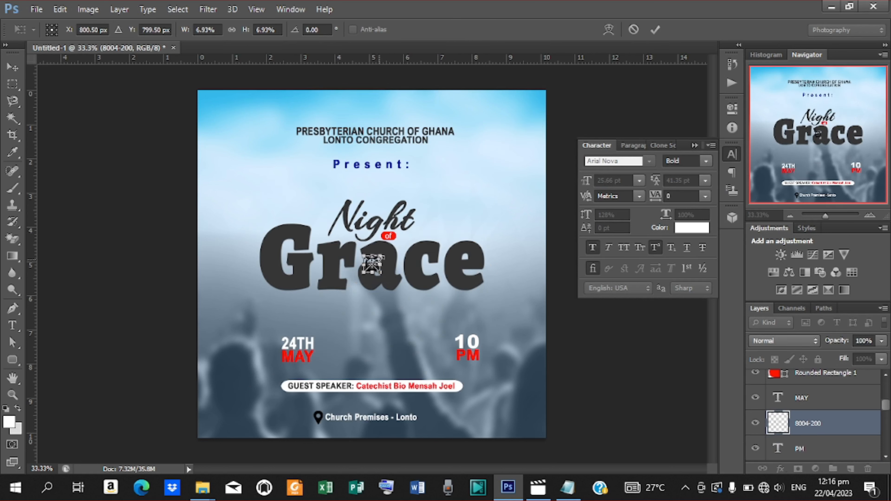
{"action": "left_click", "coordinate": [655, 30]}
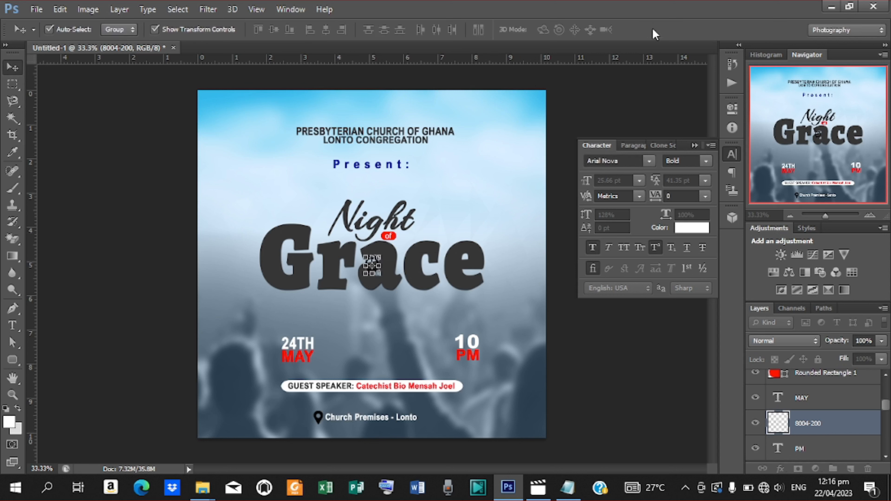
Step: Move the clock icon straight down from the "Grace" title until it is level with the "24TH MAY" and "10 PM" texts
{"action": "key", "text": "Down"}
{"action": "key", "text": "Down"}
{"action": "key", "text": "Down"}
{"action": "key", "text": "Down"}
{"action": "key", "text": "Down"}
{"action": "key", "text": "Down"}
{"action": "key", "text": "Down"}
{"action": "key", "text": "Down"}
{"action": "key", "text": "Down"}
{"action": "key", "text": "Down"}
{"action": "key", "text": "Down"}
{"action": "key", "text": "Down"}
{"action": "key", "text": "Down"}
{"action": "key", "text": "Down"}
{"action": "key", "text": "Down"}
{"action": "key", "text": "Down"}
{"action": "key", "text": "Down"}
{"action": "key", "text": "Down"}
{"action": "key", "text": "Down"}
{"action": "key", "text": "Down"}
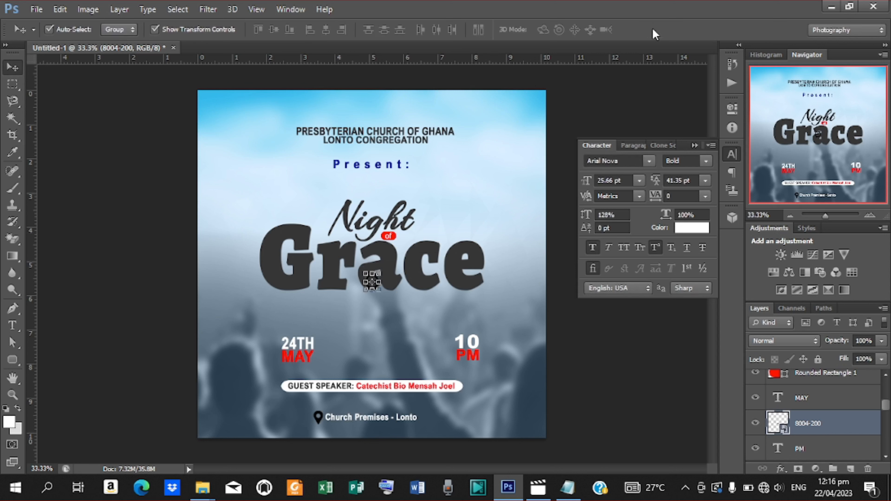
{"action": "key", "text": "Down"}
{"action": "key", "text": "Down"}
{"action": "key", "text": "Down"}
{"action": "key", "text": "Down"}
{"action": "key", "text": "Down"}
{"action": "key", "text": "Down"}
{"action": "key", "text": "Down"}
{"action": "key", "text": "Down"}
{"action": "key", "text": "Down"}
{"action": "key", "text": "Down"}
{"action": "key", "text": "Down"}
{"action": "key", "text": "Down"}
{"action": "key", "text": "Down"}
{"action": "key", "text": "Down"}
{"action": "key", "text": "Down"}
{"action": "key", "text": "Down"}
{"action": "key", "text": "Down"}
{"action": "key", "text": "Down"}
{"action": "key", "text": "Down"}
{"action": "key", "text": "Down"}
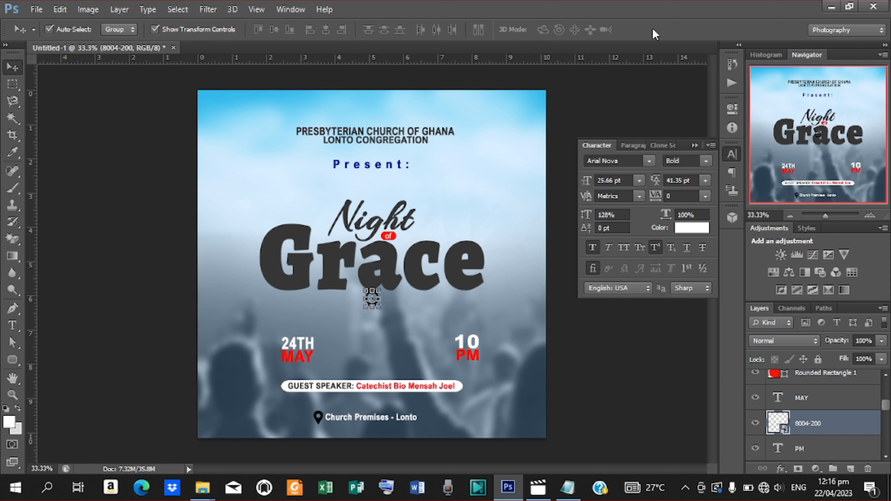
{"action": "key", "text": "Down"}
{"action": "key", "text": "Down"}
{"action": "key", "text": "Down"}
{"action": "key", "text": "Down"}
{"action": "key", "text": "Down"}
{"action": "key", "text": "Down"}
{"action": "key", "text": "Down"}
{"action": "key", "text": "Down"}
{"action": "key", "text": "Down"}
{"action": "key", "text": "Down"}
{"action": "key", "text": "Down"}
{"action": "key", "text": "Down"}
{"action": "key", "text": "Down"}
{"action": "key", "text": "Down"}
{"action": "key", "text": "Down"}
{"action": "key", "text": "Down"}
{"action": "key", "text": "Down"}
{"action": "key", "text": "Down"}
{"action": "key", "text": "Down"}
{"action": "key", "text": "Down"}
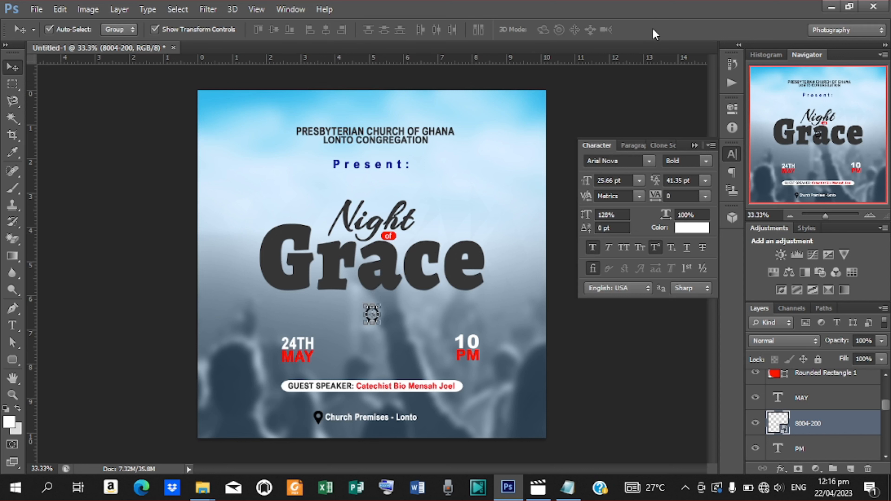
{"action": "key", "text": "Down"}
{"action": "key", "text": "Down"}
{"action": "key", "text": "Down"}
{"action": "key", "text": "Down"}
{"action": "key", "text": "Down"}
{"action": "key", "text": "Down"}
{"action": "key", "text": "Down"}
{"action": "key", "text": "Down"}
{"action": "key", "text": "Down"}
{"action": "key", "text": "Down"}
{"action": "key", "text": "Down"}
{"action": "key", "text": "Down"}
{"action": "key", "text": "Down"}
{"action": "key", "text": "Down"}
{"action": "key", "text": "Down"}
{"action": "key", "text": "Down"}
{"action": "key", "text": "Down"}
{"action": "key", "text": "Down"}
{"action": "key", "text": "Down"}
{"action": "key", "text": "Down"}
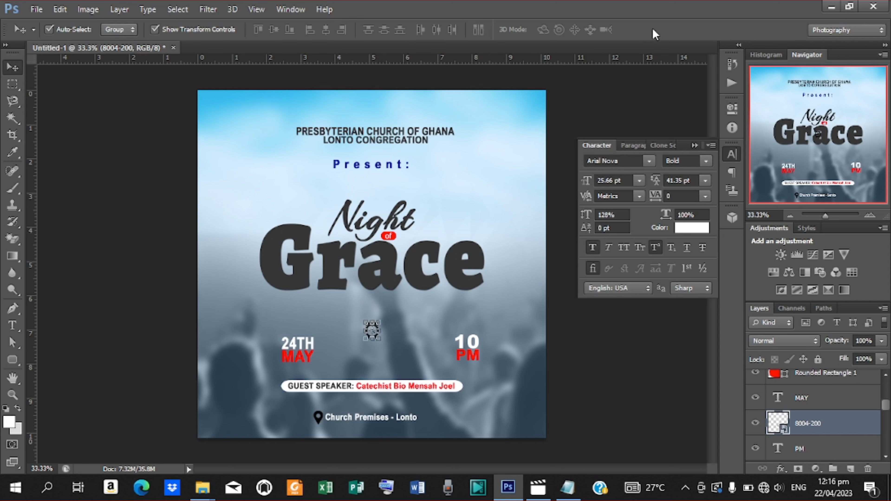
{"action": "key", "text": "Down"}
{"action": "key", "text": "Down"}
{"action": "key", "text": "Down"}
{"action": "key", "text": "Down"}
{"action": "key", "text": "Down"}
{"action": "key", "text": "Down"}
{"action": "key", "text": "Down"}
{"action": "key", "text": "Down"}
{"action": "key", "text": "Down"}
{"action": "key", "text": "Down"}
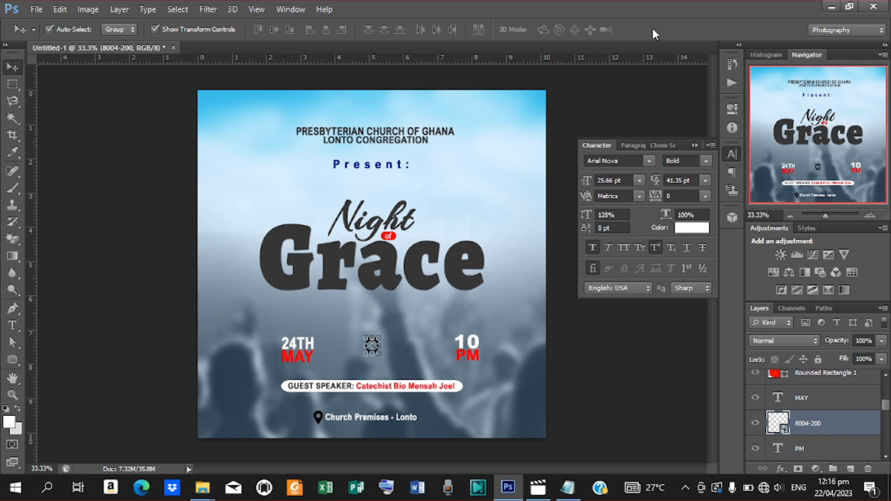
Step: Move the clock icon straight across to the right until it sits just before the "10 PM" text
{"action": "key", "text": "Right"}
{"action": "key", "text": "Right"}
{"action": "key", "text": "Right"}
{"action": "key", "text": "Right"}
{"action": "key", "text": "Right"}
{"action": "key", "text": "Right"}
{"action": "key", "text": "Right"}
{"action": "key", "text": "Right"}
{"action": "key", "text": "Right"}
{"action": "key", "text": "Right"}
{"action": "key", "text": "Right"}
{"action": "key", "text": "Right"}
{"action": "key", "text": "Right"}
{"action": "key", "text": "Right"}
{"action": "key", "text": "Right"}
{"action": "key", "text": "Right"}
{"action": "key", "text": "Right"}
{"action": "key", "text": "Right"}
{"action": "key", "text": "Right"}
{"action": "key", "text": "Right"}
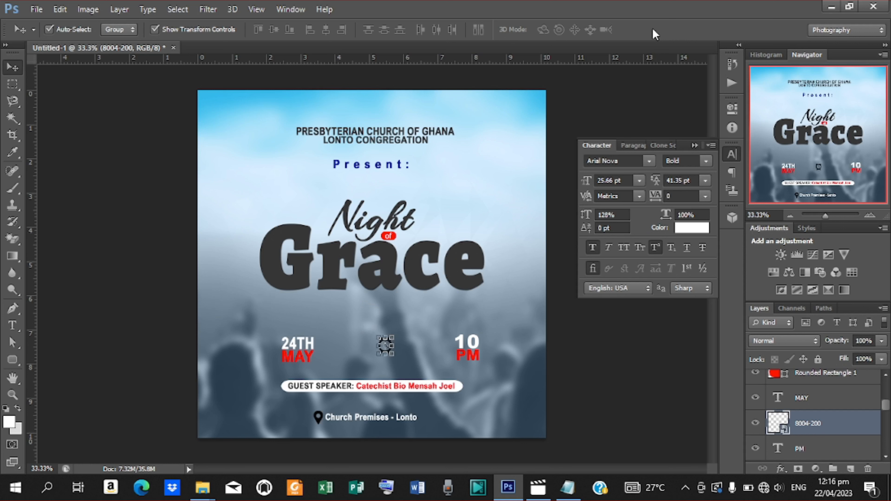
{"action": "key", "text": "Right"}
{"action": "key", "text": "Right"}
{"action": "key", "text": "Right"}
{"action": "key", "text": "Right"}
{"action": "key", "text": "Right"}
{"action": "key", "text": "Right"}
{"action": "key", "text": "Right"}
{"action": "key", "text": "Right"}
{"action": "key", "text": "Right"}
{"action": "key", "text": "Right"}
{"action": "key", "text": "Right"}
{"action": "key", "text": "Right"}
{"action": "key", "text": "Right"}
{"action": "key", "text": "Right"}
{"action": "key", "text": "Right"}
{"action": "key", "text": "Right"}
{"action": "key", "text": "Right"}
{"action": "key", "text": "Right"}
{"action": "key", "text": "Right"}
{"action": "key", "text": "Right"}
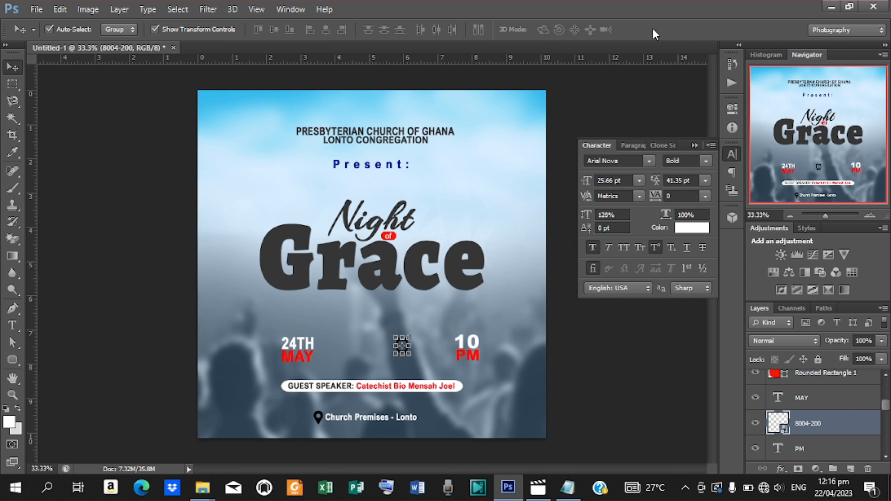
{"action": "key", "text": "Right"}
{"action": "key", "text": "Right"}
{"action": "key", "text": "Right"}
{"action": "key", "text": "Right"}
{"action": "key", "text": "Right"}
{"action": "key", "text": "Right"}
{"action": "key", "text": "Right"}
{"action": "key", "text": "Right"}
{"action": "key", "text": "Right"}
{"action": "key", "text": "Right"}
{"action": "key", "text": "Right"}
{"action": "key", "text": "Right"}
{"action": "key", "text": "Right"}
{"action": "key", "text": "Right"}
{"action": "key", "text": "Right"}
{"action": "key", "text": "Right"}
{"action": "key", "text": "Right"}
{"action": "key", "text": "Right"}
{"action": "key", "text": "Right"}
{"action": "key", "text": "Right"}
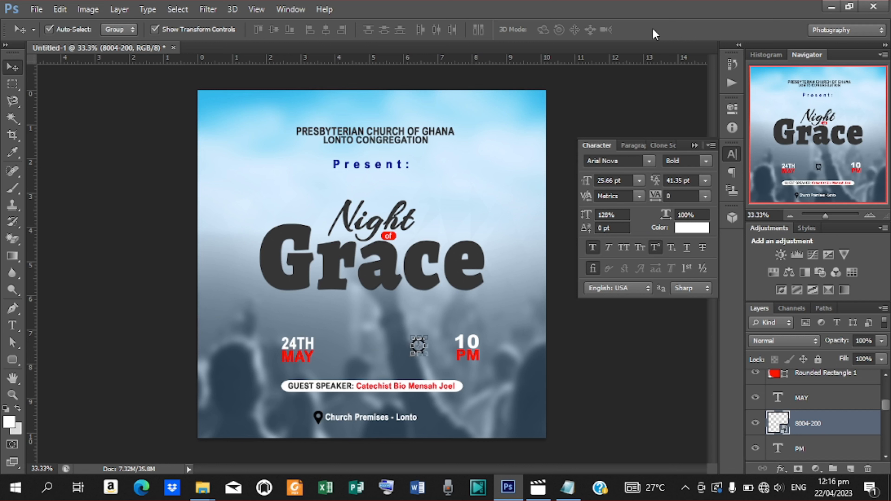
{"action": "key", "text": "Right"}
{"action": "key", "text": "Right"}
{"action": "key", "text": "Right"}
{"action": "key", "text": "Right"}
{"action": "key", "text": "Right"}
{"action": "key", "text": "Right"}
{"action": "key", "text": "Right"}
{"action": "key", "text": "Right"}
{"action": "key", "text": "Right"}
{"action": "key", "text": "Right"}
{"action": "key", "text": "Right"}
{"action": "key", "text": "Right"}
{"action": "key", "text": "Right"}
{"action": "key", "text": "Right"}
{"action": "key", "text": "Right"}
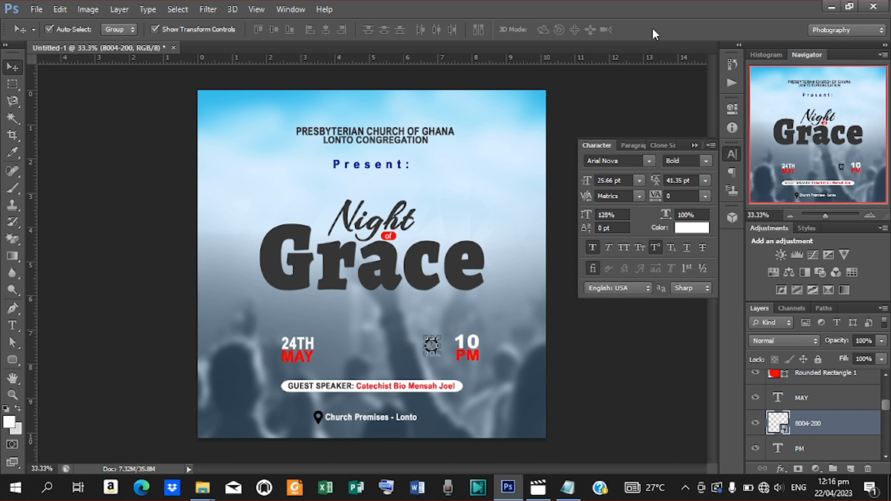
{"action": "key", "text": "Right"}
{"action": "key", "text": "Right"}
{"action": "key", "text": "Right"}
{"action": "key", "text": "Right"}
{"action": "key", "text": "Right"}
{"action": "key", "text": "Right"}
{"action": "key", "text": "Right"}
{"action": "key", "text": "Right"}
{"action": "key", "text": "Right"}
{"action": "key", "text": "Right"}
{"action": "key", "text": "Right"}
{"action": "key", "text": "Right"}
{"action": "key", "text": "Right"}
{"action": "key", "text": "Right"}
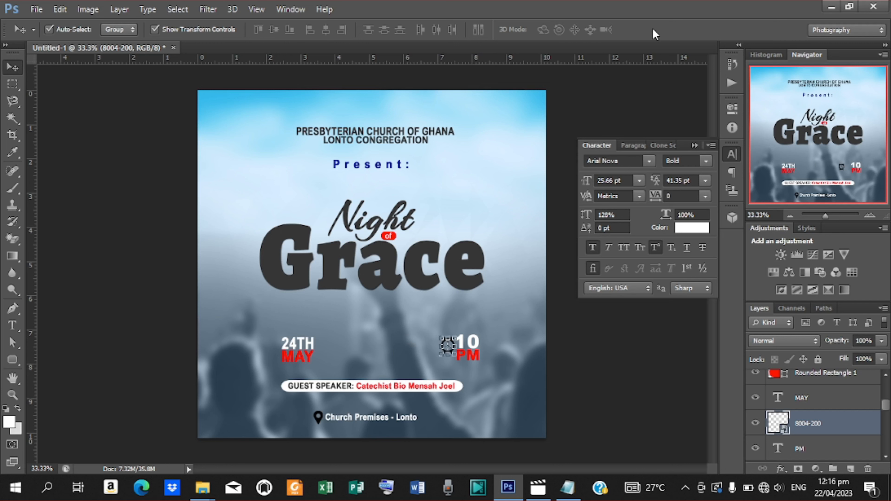
{"action": "key", "text": "Left"}
{"action": "key", "text": "Left"}
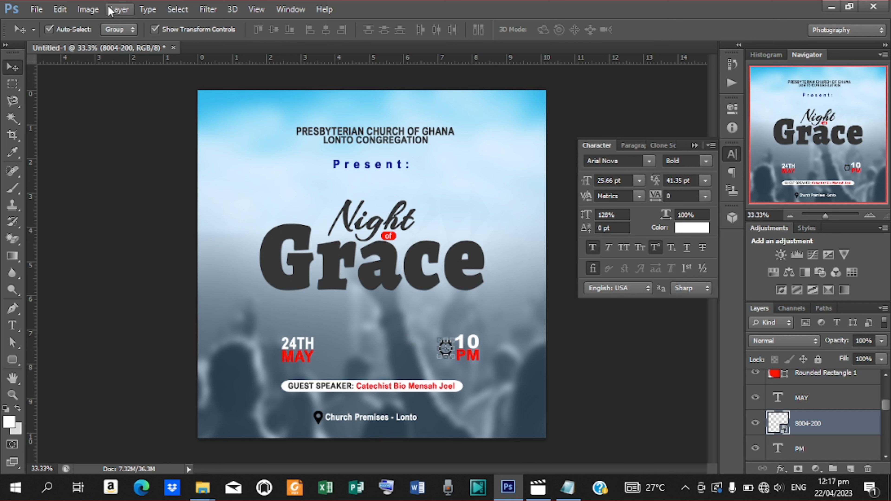
Step: Place the date calendar image from the "night of grace" folder onto the flyer, scaled down to 1.86%
{"action": "left_click", "coordinate": [35, 10]}
{"action": "left_click", "coordinate": [51, 221]}
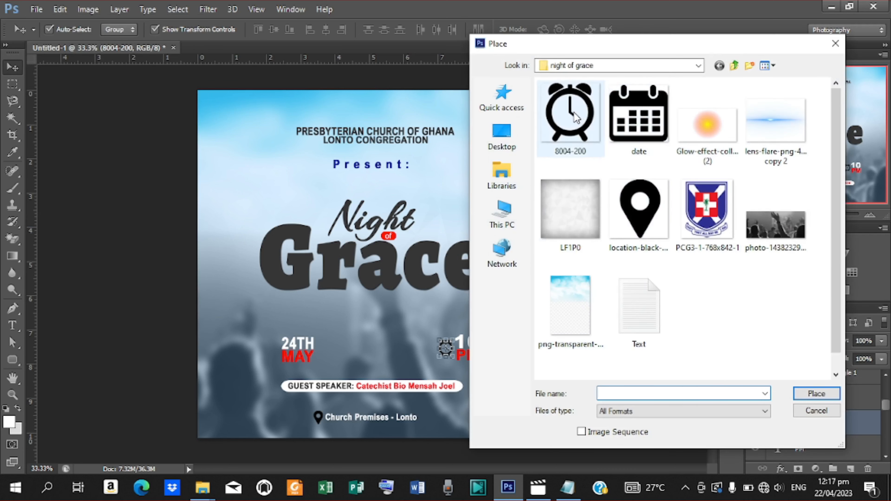
{"action": "left_click", "coordinate": [639, 116]}
{"action": "left_click", "coordinate": [817, 392]}
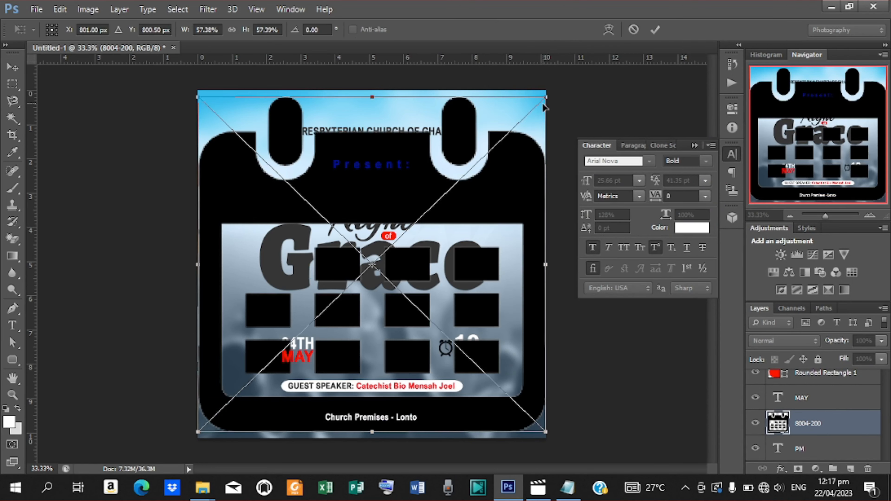
{"action": "left_click_drag", "start_coordinate": [546, 96], "coordinate": [364, 246]}
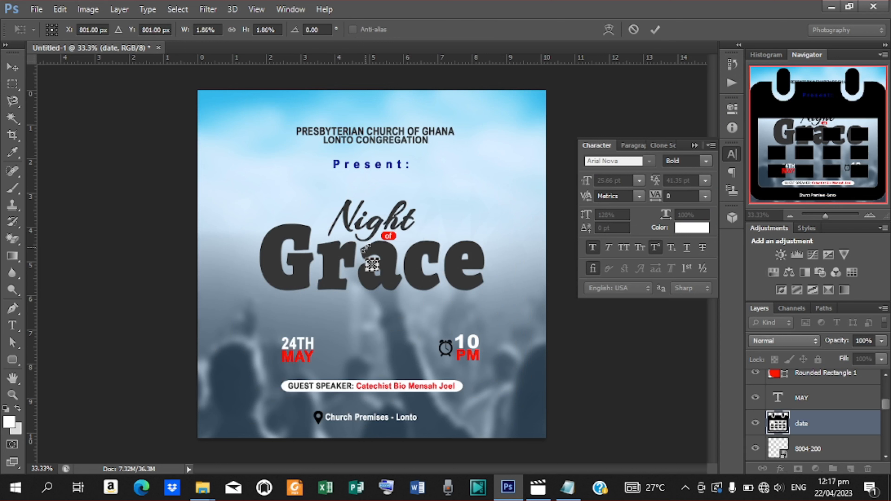
{"action": "left_click", "coordinate": [650, 29]}
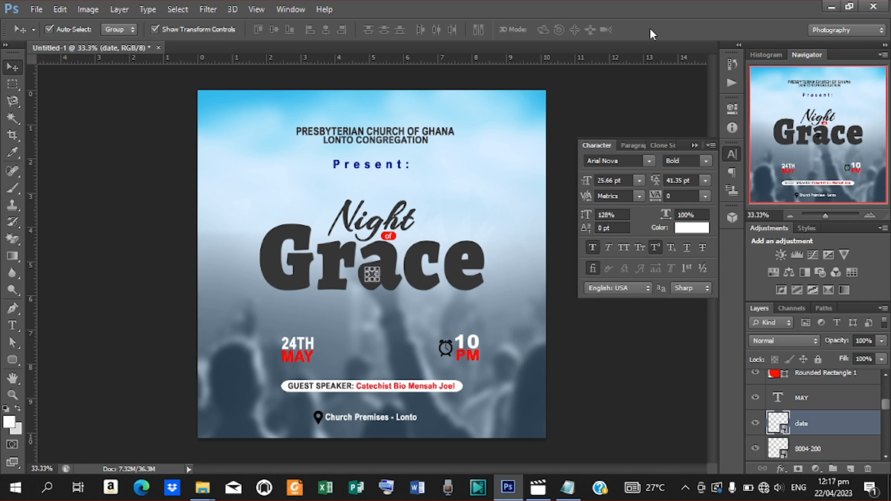
Step: Move the calendar icon down and left until it sits just before the "24TH MAY" text, then deselect it
{"action": "key", "text": "shift+Down"}
{"action": "key", "text": "shift+Down"}
{"action": "key", "text": "shift+Down"}
{"action": "key", "text": "shift+Down"}
{"action": "key", "text": "shift+Down"}
{"action": "key", "text": "shift+Down"}
{"action": "key", "text": "shift+Down"}
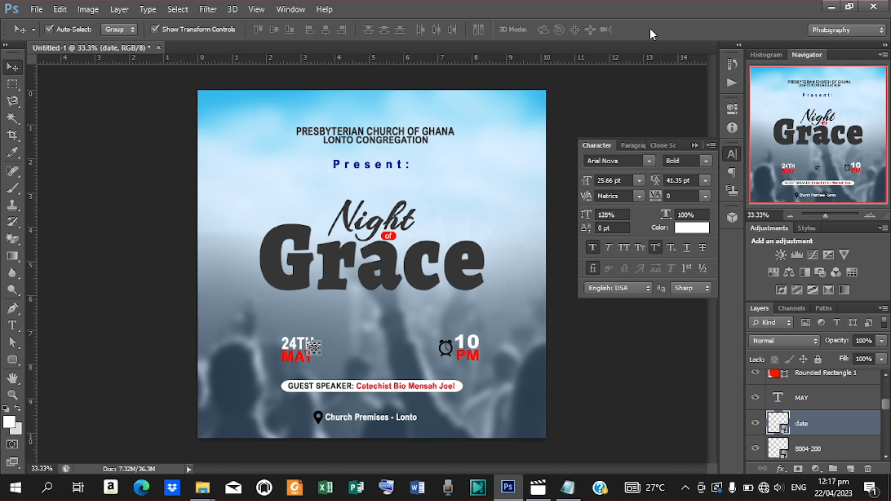
{"action": "key", "text": "shift+Left"}
{"action": "key", "text": "shift+Left"}
{"action": "key", "text": "shift+Left"}
{"action": "key", "text": "shift+Left"}
{"action": "key", "text": "shift+Left"}
{"action": "key", "text": "shift+Left"}
{"action": "key", "text": "shift+Left"}
{"action": "key", "text": "shift+Left"}
{"action": "key", "text": "shift+Left"}
{"action": "key", "text": "shift+Left"}
{"action": "key", "text": "shift+Left"}
{"action": "key", "text": "shift+Left"}
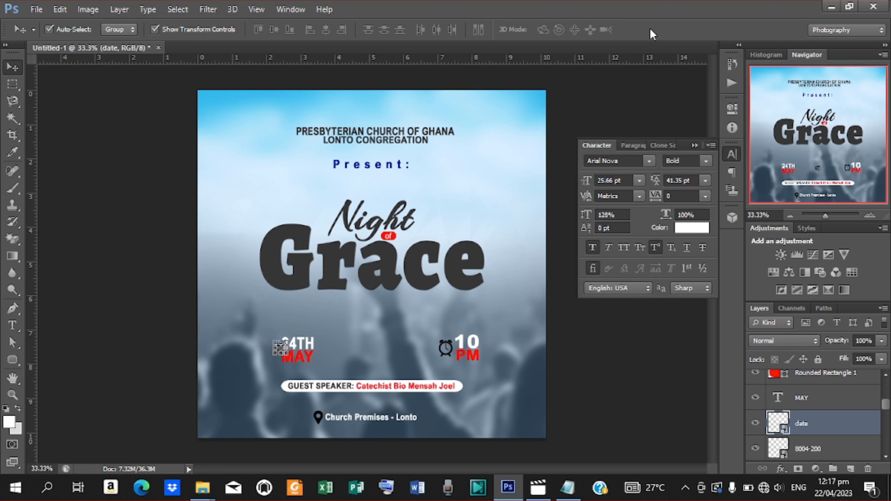
{"action": "key", "text": "shift+Left"}
{"action": "key", "text": "shift+Left"}
{"action": "left_click", "coordinate": [118, 152]}
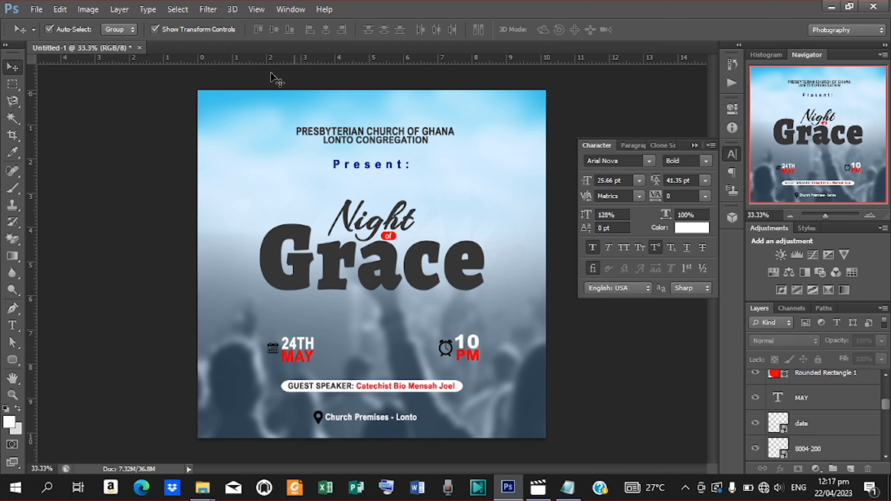
Step: Place the PCG3-1-768x842-1 church logo from the "night of grace" folder at about 88% scale, over the church name heading
{"action": "left_click", "coordinate": [34, 7]}
{"action": "left_click", "coordinate": [52, 221]}
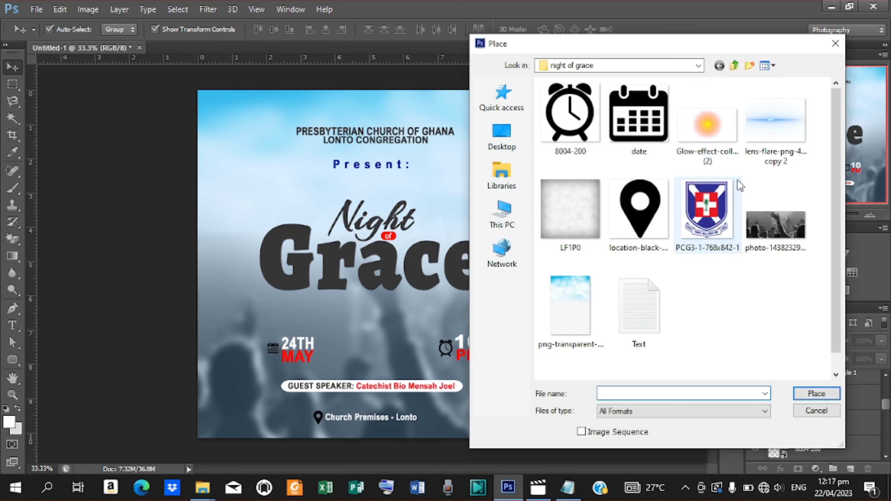
{"action": "left_click", "coordinate": [739, 187]}
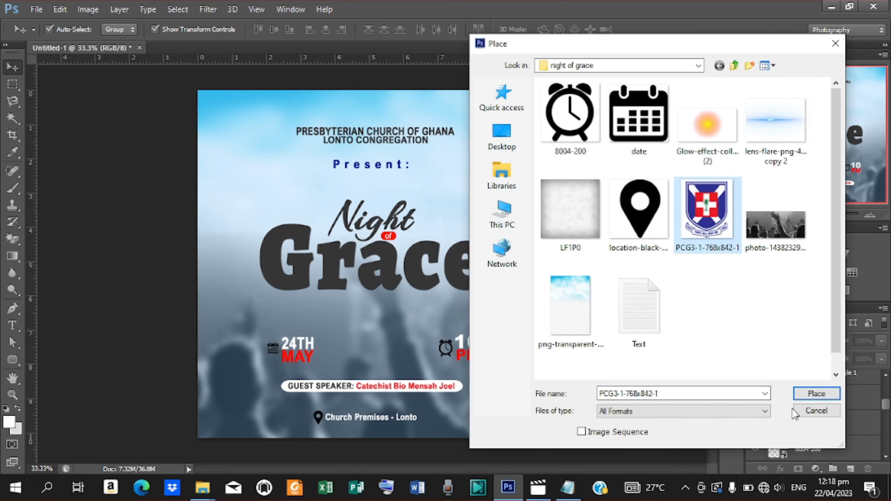
{"action": "left_click", "coordinate": [816, 394]}
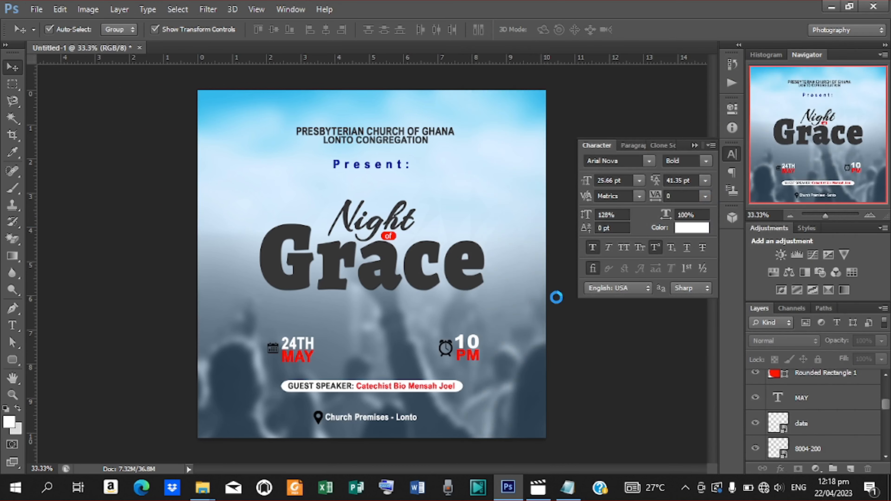
{"action": "left_click_drag", "start_coordinate": [397, 257], "coordinate": [402, 106]}
{"action": "key", "text": "Return"}
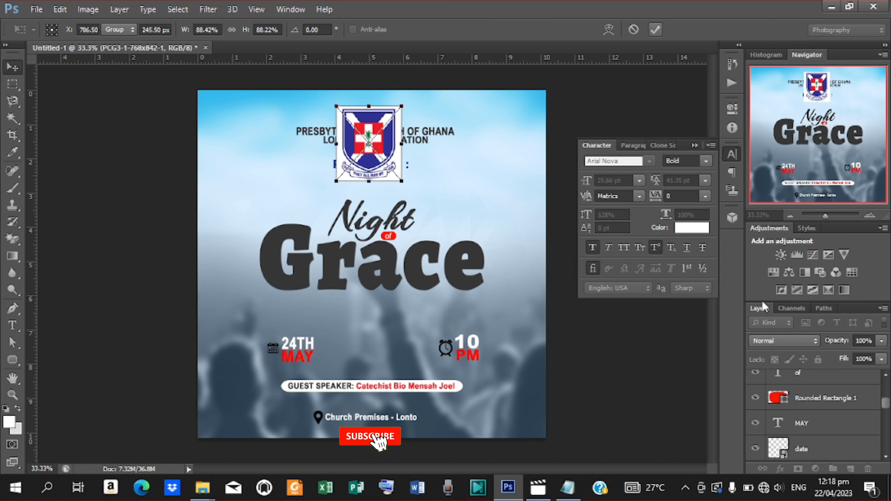
Step: Rasterize the church logo layer and delete its white background with a Magic Wand selection, then deselect
{"action": "left_click_drag", "start_coordinate": [887, 405], "coordinate": [887, 383]}
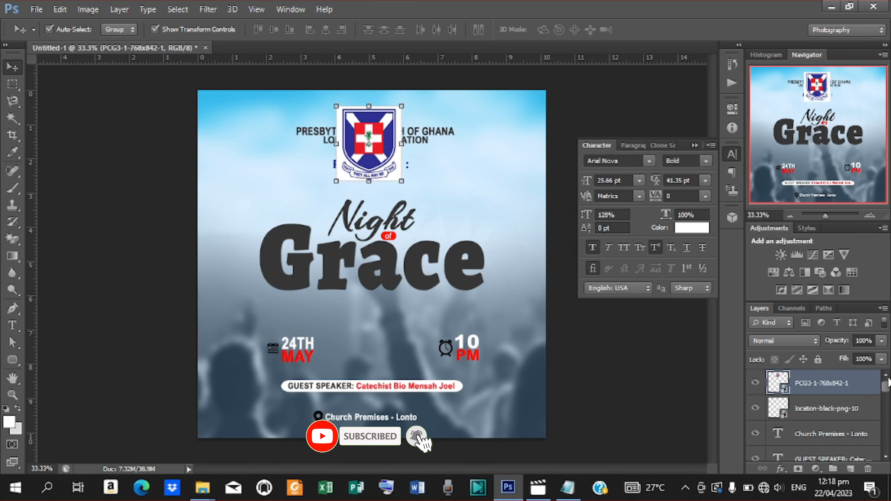
{"action": "right_click", "coordinate": [824, 390]}
{"action": "left_click", "coordinate": [566, 181]}
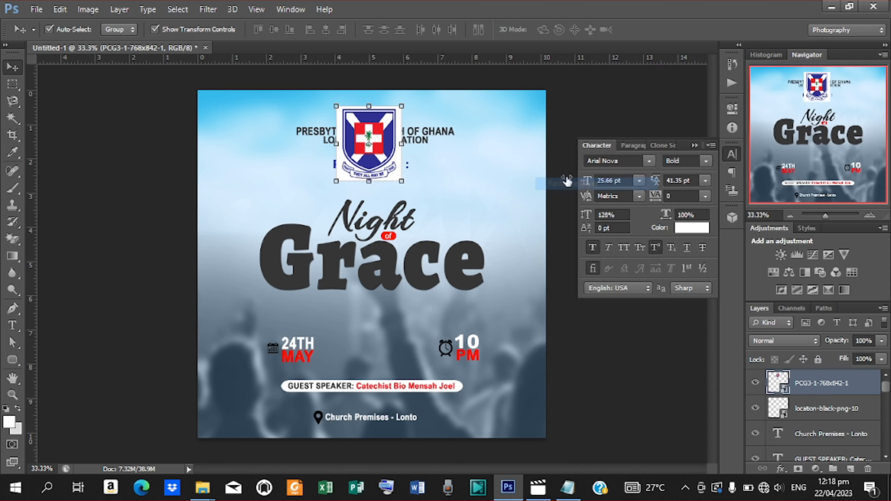
{"action": "left_click", "coordinate": [13, 119]}
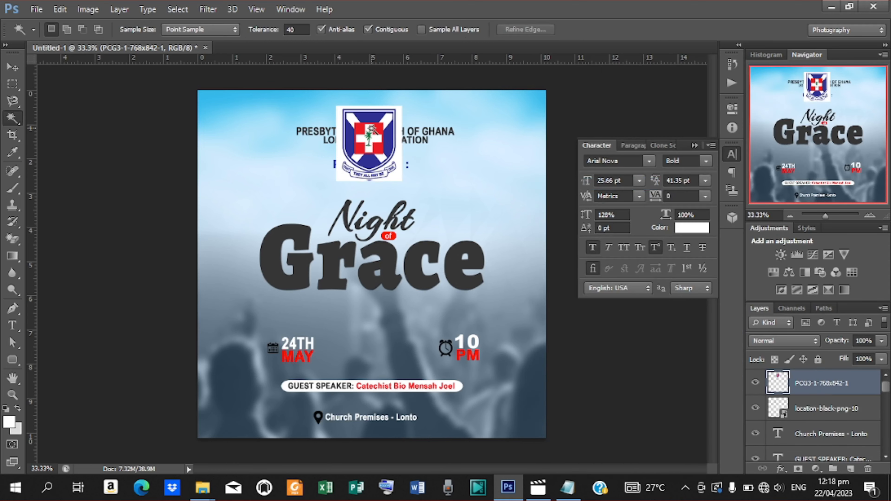
{"action": "left_click", "coordinate": [399, 142]}
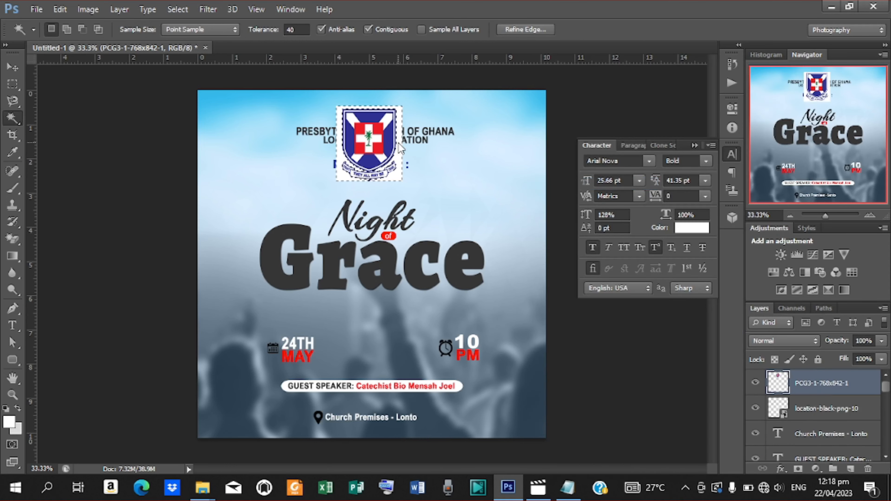
{"action": "key", "text": "Delete"}
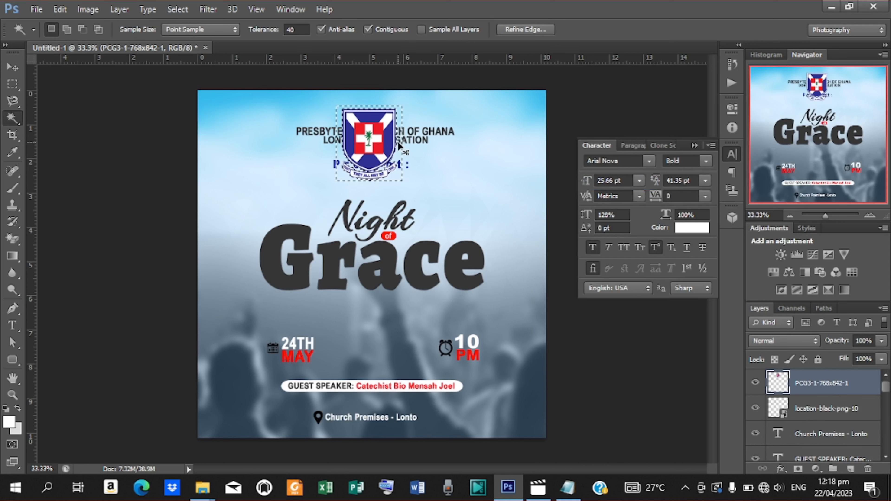
{"action": "key", "text": "ctrl+d"}
Step: Scale the church logo down to about 32.5% and move it up until it sits just above the church name heading
{"action": "left_click", "coordinate": [12, 67]}
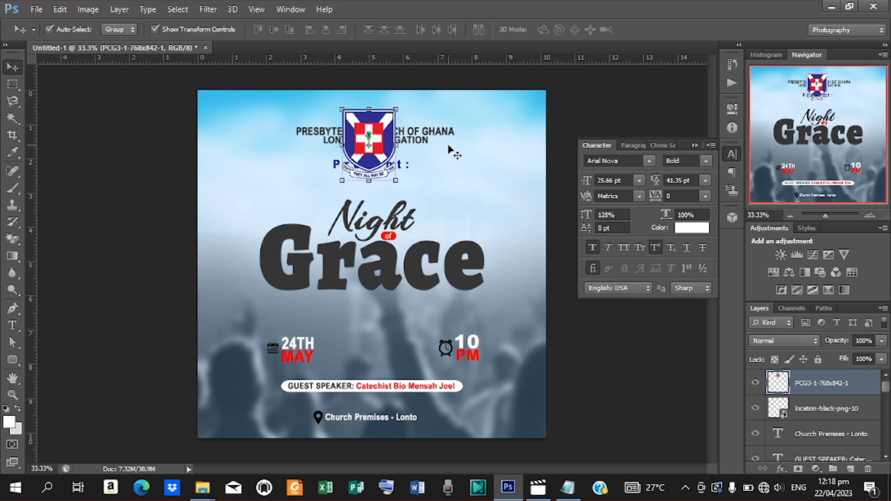
{"action": "left_click_drag", "start_coordinate": [396, 108], "coordinate": [376, 133]}
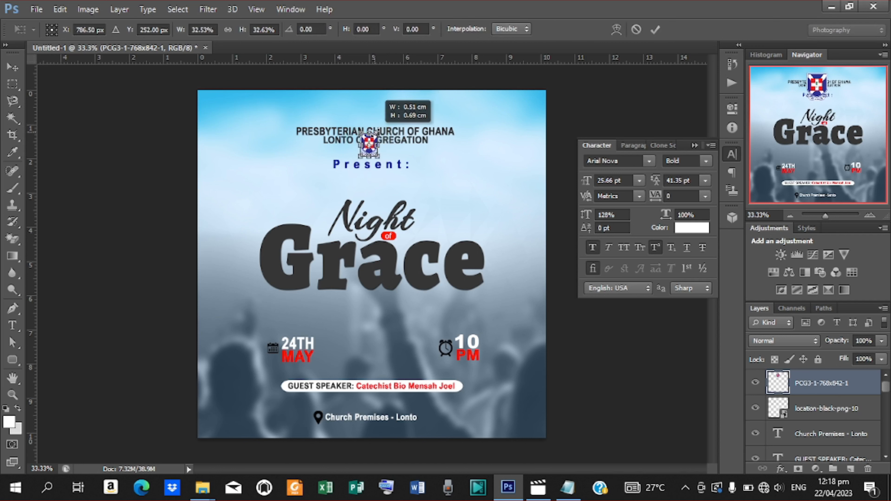
{"action": "key", "text": "Up"}
{"action": "key", "text": "Up"}
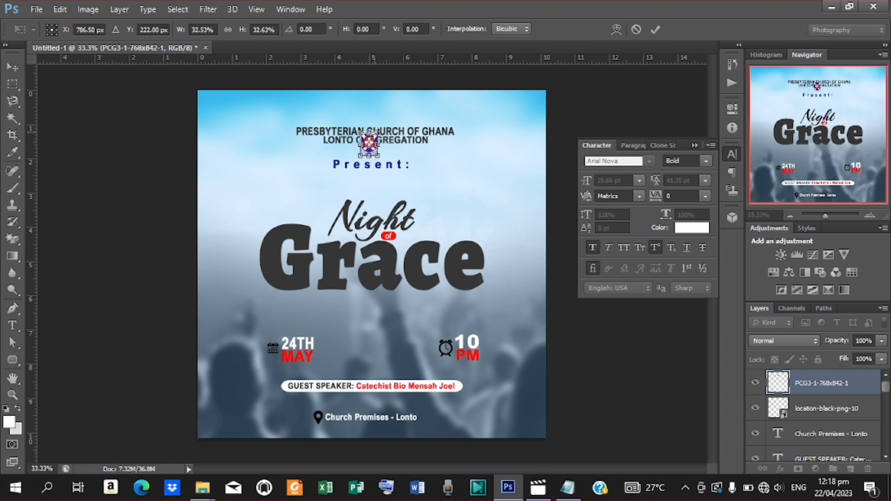
{"action": "key", "text": "Up"}
{"action": "key", "text": "Up"}
{"action": "key", "text": "Up"}
{"action": "key", "text": "Up"}
{"action": "key", "text": "Up"}
{"action": "key", "text": "Up"}
{"action": "key", "text": "Up"}
{"action": "key", "text": "Up"}
{"action": "key", "text": "Up"}
{"action": "key", "text": "Up"}
{"action": "key", "text": "Up"}
{"action": "key", "text": "Up"}
{"action": "key", "text": "Up"}
{"action": "key", "text": "Up"}
{"action": "key", "text": "Up"}
{"action": "key", "text": "Up"}
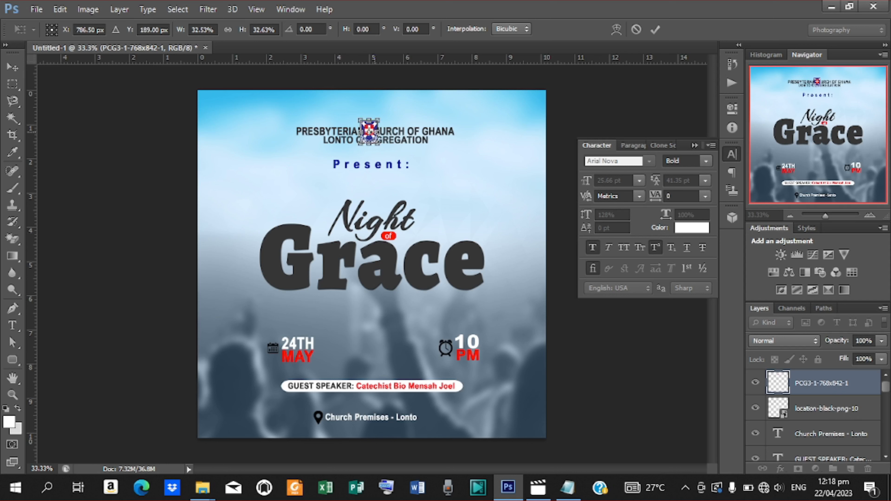
{"action": "key", "text": "Up"}
{"action": "key", "text": "Up"}
{"action": "key", "text": "Up"}
{"action": "key", "text": "Up"}
{"action": "key", "text": "Up"}
{"action": "key", "text": "Up"}
{"action": "key", "text": "Up"}
{"action": "key", "text": "Up"}
{"action": "key", "text": "Up"}
{"action": "key", "text": "Up"}
{"action": "key", "text": "Up"}
{"action": "key", "text": "Up"}
{"action": "key", "text": "Up"}
{"action": "key", "text": "Up"}
{"action": "key", "text": "Up"}
{"action": "key", "text": "Up"}
{"action": "key", "text": "Up"}
{"action": "key", "text": "Up"}
{"action": "key", "text": "Up"}
{"action": "key", "text": "Up"}
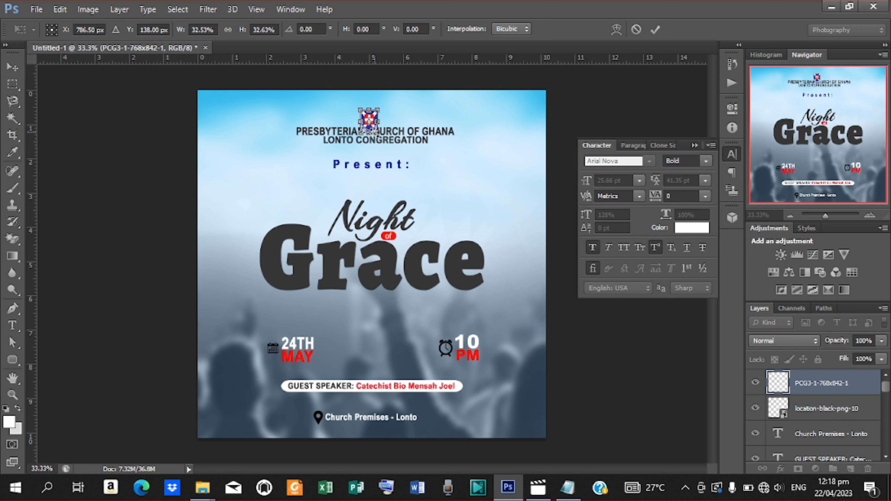
{"action": "key", "text": "Up"}
{"action": "key", "text": "Up"}
{"action": "key", "text": "Up"}
{"action": "key", "text": "Up"}
{"action": "key", "text": "Up"}
{"action": "key", "text": "Up"}
{"action": "key", "text": "Up"}
{"action": "key", "text": "Up"}
{"action": "key", "text": "Up"}
{"action": "key", "text": "Up"}
{"action": "key", "text": "Up"}
{"action": "key", "text": "Up"}
{"action": "key", "text": "Up"}
{"action": "key", "text": "Up"}
{"action": "key", "text": "Up"}
{"action": "key", "text": "Up"}
{"action": "key", "text": "Up"}
{"action": "key", "text": "Up"}
{"action": "key", "text": "Up"}
{"action": "key", "text": "Up"}
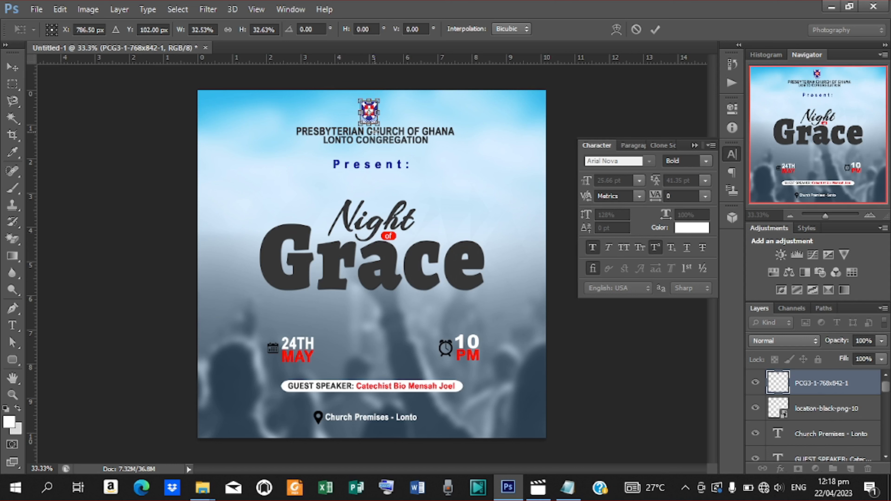
{"action": "key", "text": "Return"}
Step: Centre the church logo horizontally on the whole canvas, clear the selection and deselect the logo layer
{"action": "key", "text": "ctrl+a"}
{"action": "left_click", "coordinate": [325, 31]}
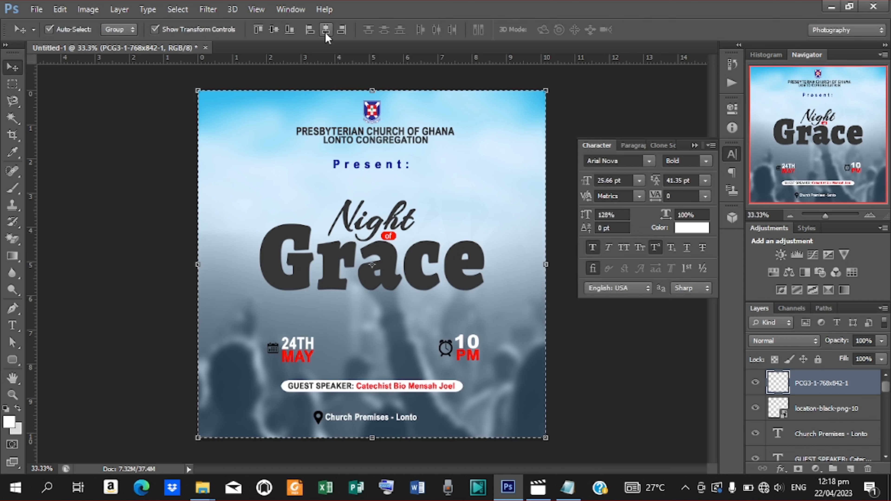
{"action": "key", "text": "ctrl+d"}
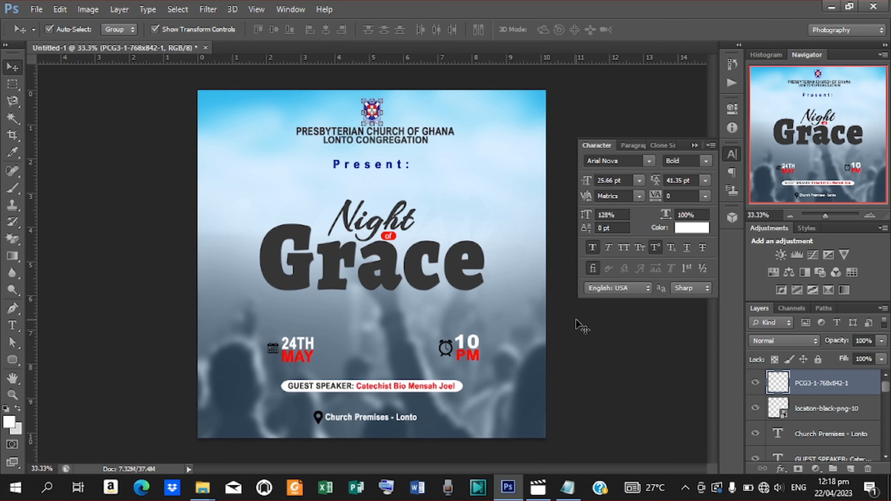
{"action": "left_click", "coordinate": [580, 326]}
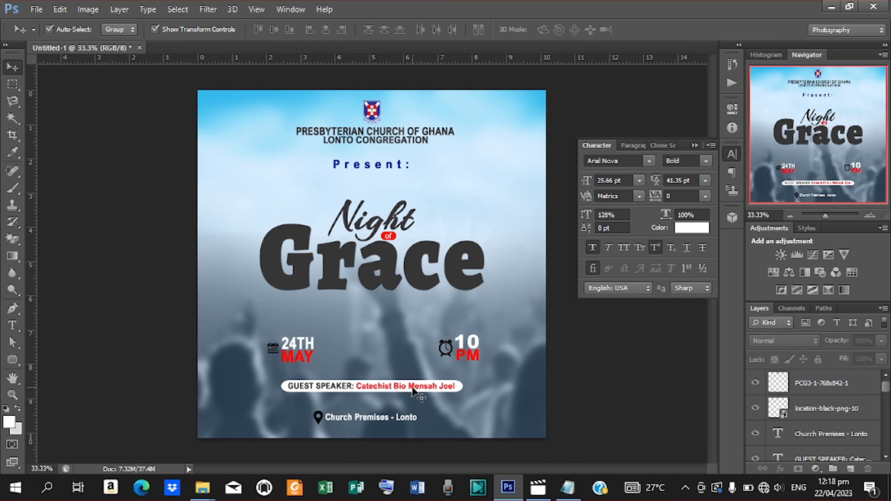
Step: Place the lens-flare copy 2 image from the "night of grace" folder so its bright streak crosses the lower part of the "Grace" title
{"action": "left_click", "coordinate": [37, 9]}
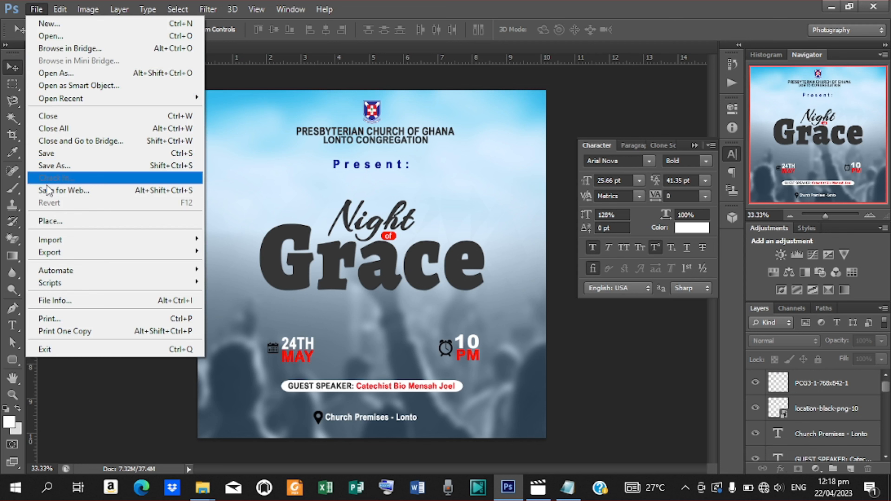
{"action": "left_click", "coordinate": [54, 219]}
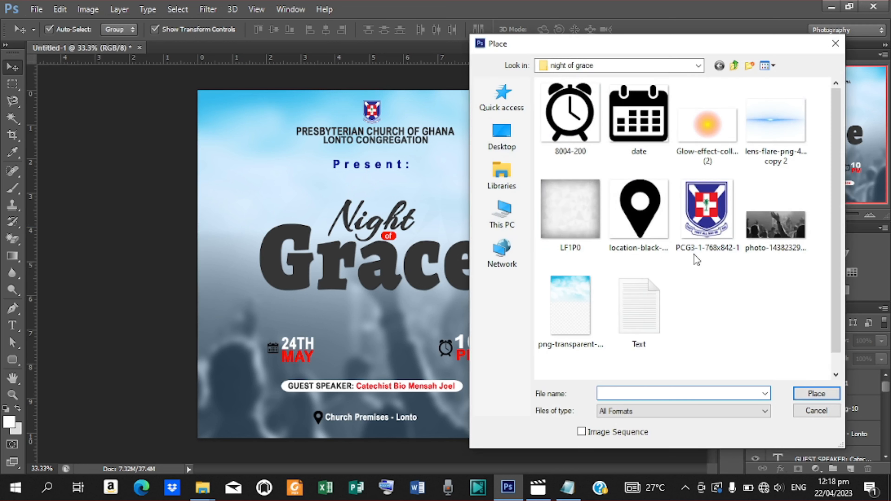
{"action": "left_click", "coordinate": [774, 122]}
{"action": "left_click", "coordinate": [810, 395]}
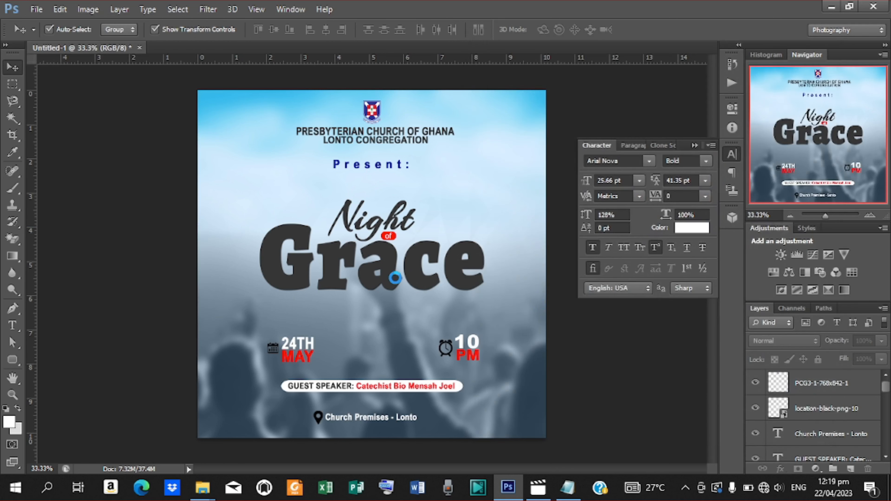
{"action": "mouse_move", "coordinate": [349, 263]}
{"action": "left_mouse_down"}
{"action": "mouse_move", "coordinate": [394, 285]}
{"action": "mouse_move", "coordinate": [378, 282]}
{"action": "mouse_move", "coordinate": [380, 273]}
{"action": "mouse_move", "coordinate": [354, 273]}
{"action": "left_mouse_up"}
{"action": "key", "text": "Up"}
{"action": "key", "text": "Up"}
{"action": "key", "text": "Up"}
{"action": "key", "text": "Up"}
{"action": "key", "text": "Up"}
{"action": "key", "text": "Up"}
{"action": "key", "text": "Up"}
{"action": "key", "text": "Up"}
{"action": "key", "text": "Up"}
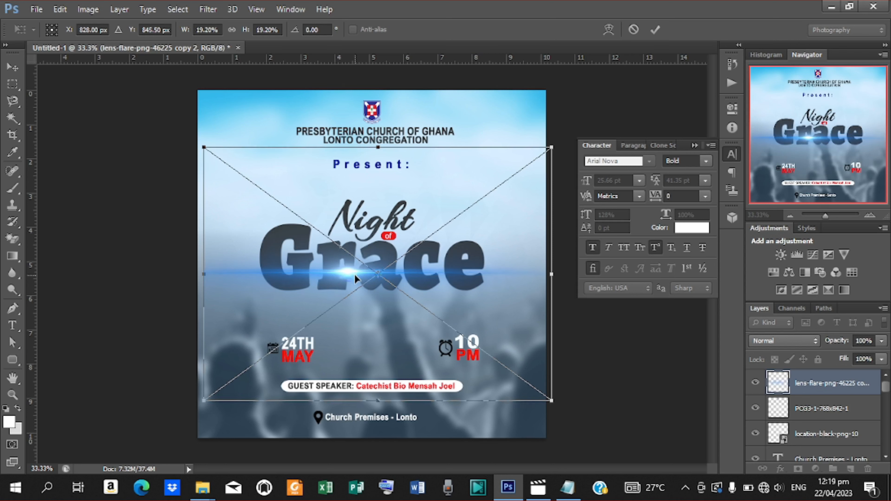
{"action": "left_click", "coordinate": [660, 28]}
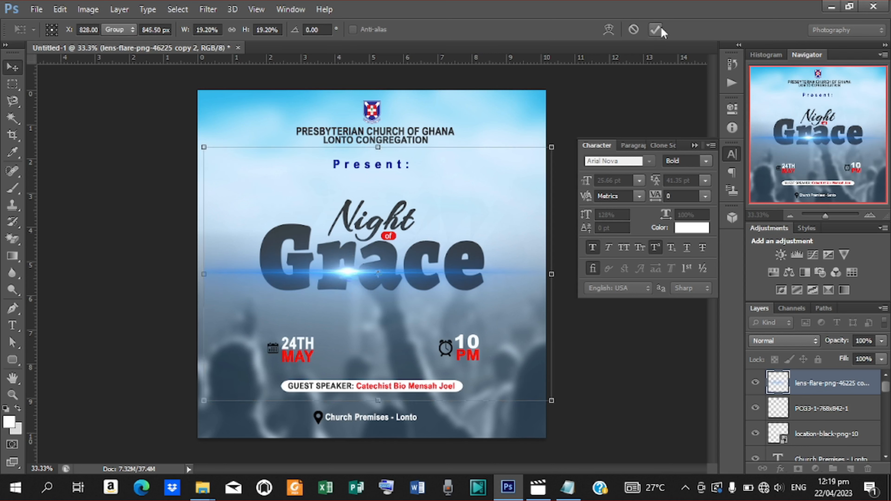
Step: Set the lens flare layer's blend mode to Screen and deselect the layer
{"action": "left_click", "coordinate": [813, 345]}
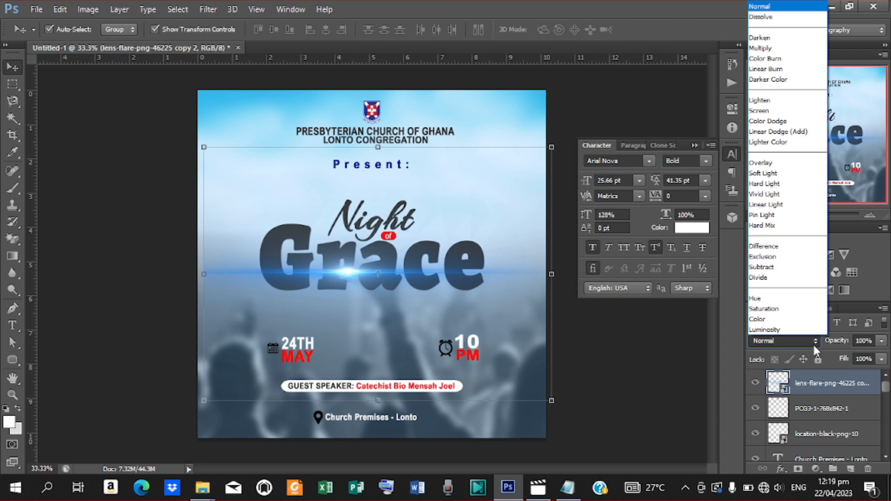
{"action": "left_click", "coordinate": [770, 111]}
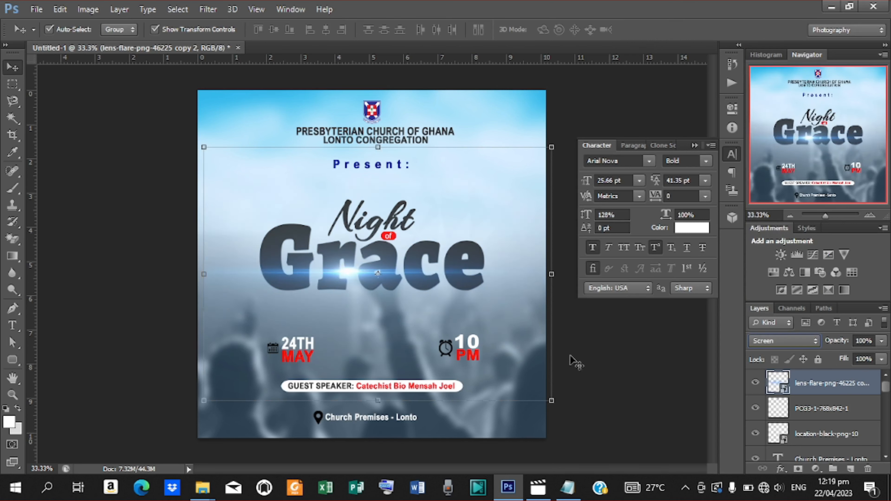
{"action": "left_click", "coordinate": [628, 372]}
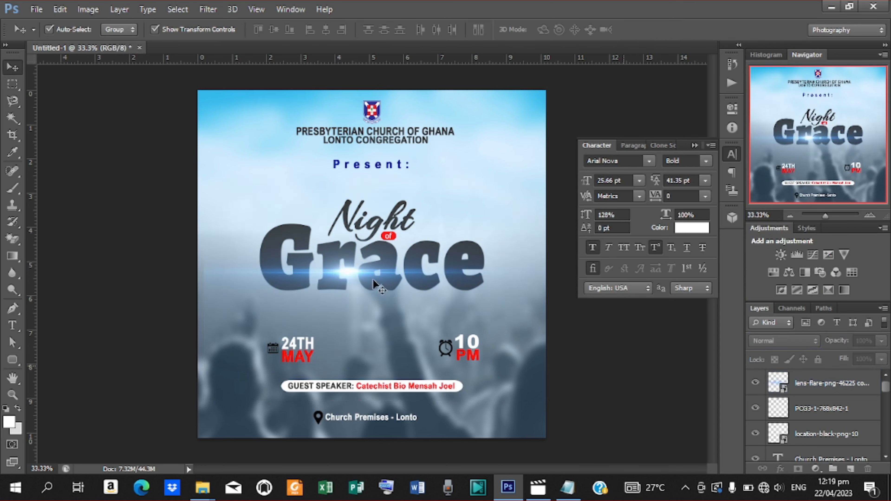
{"action": "left_click", "coordinate": [354, 273]}
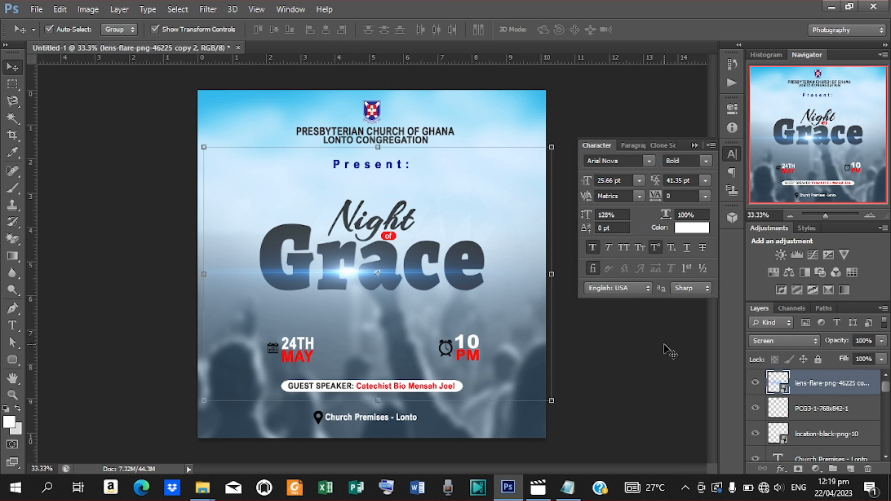
{"action": "left_click", "coordinate": [632, 358]}
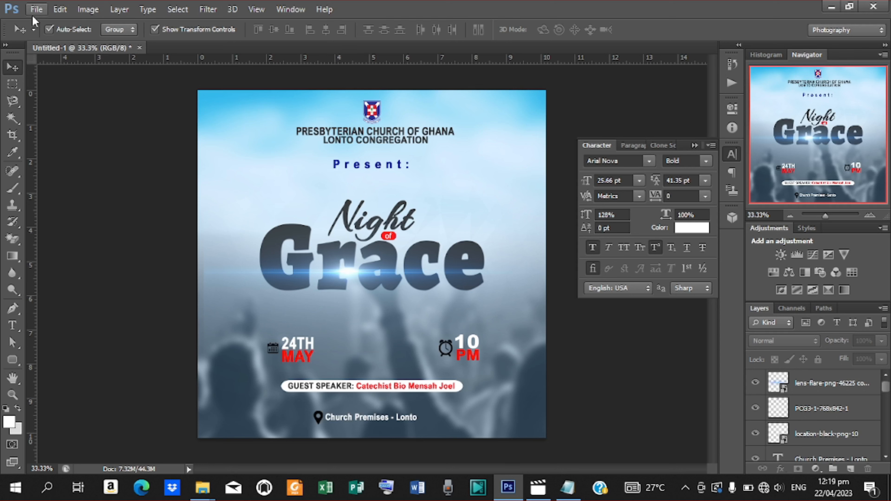
Step: Place the Glow-effect-collection-by-shehab-editz (2) image from the "night of grace" folder at the upper right of the "Night of Grace" title
{"action": "left_click", "coordinate": [37, 9]}
{"action": "left_click", "coordinate": [56, 221]}
{"action": "left_click", "coordinate": [691, 135]}
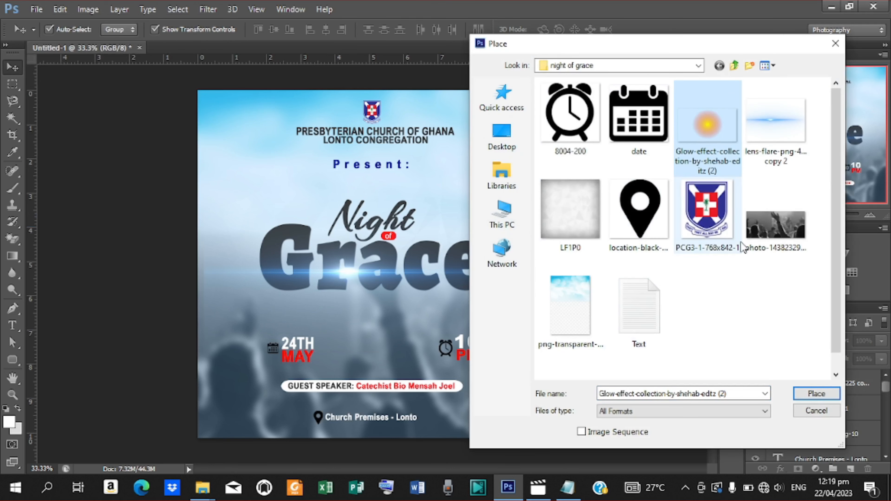
{"action": "left_click", "coordinate": [817, 395]}
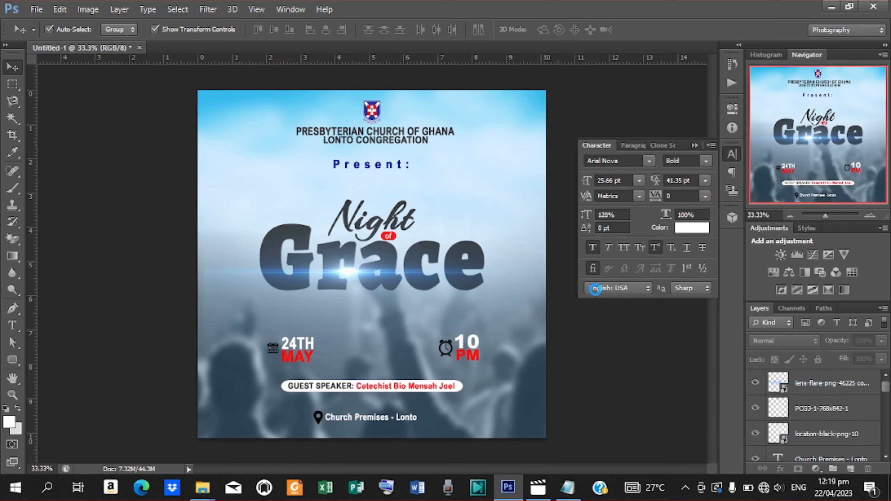
{"action": "left_click_drag", "start_coordinate": [380, 263], "coordinate": [449, 210]}
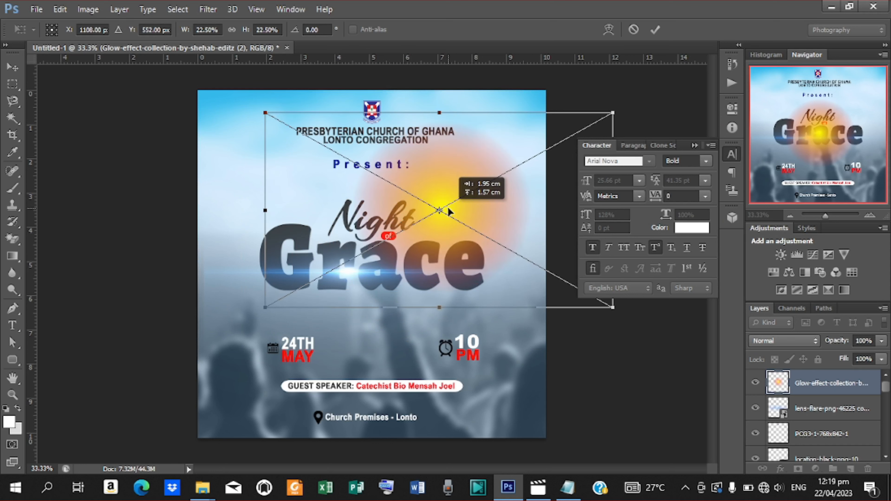
{"action": "left_click", "coordinate": [657, 30]}
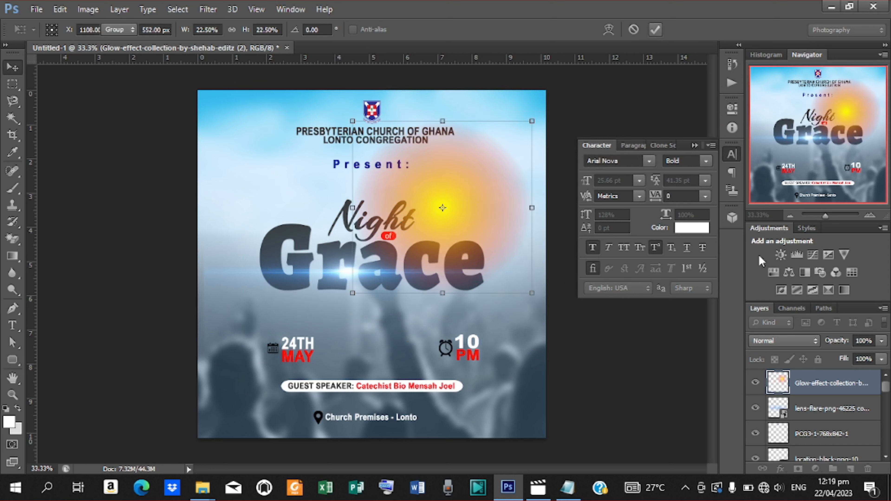
Step: Try the Saturation and Subtract blend modes on the glow layer and shift the glow slightly down and to the right
{"action": "left_click", "coordinate": [815, 344]}
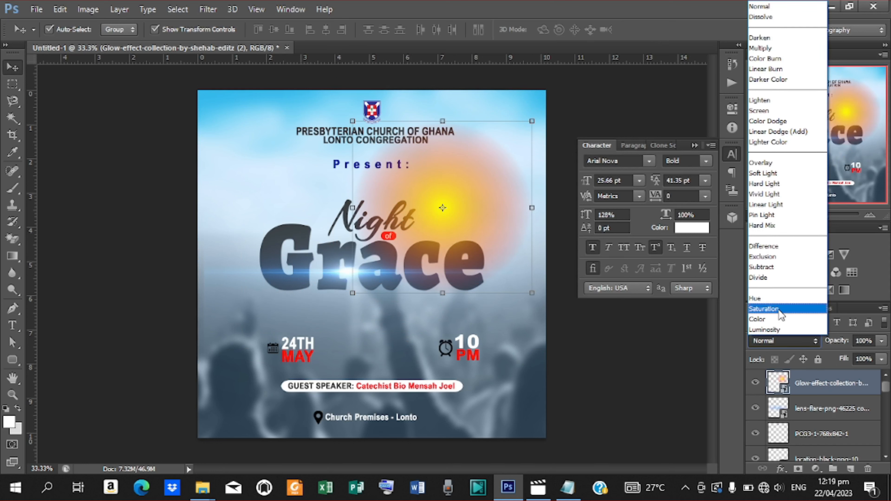
{"action": "left_click", "coordinate": [769, 309]}
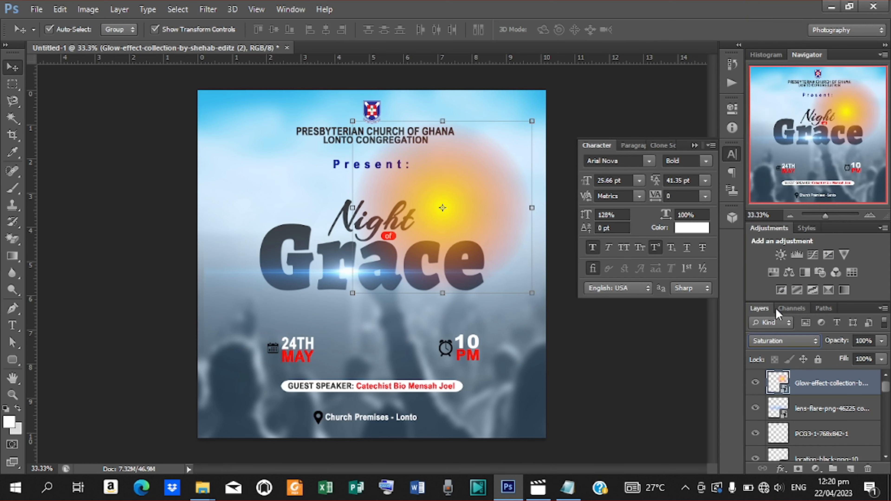
{"action": "left_click", "coordinate": [814, 346]}
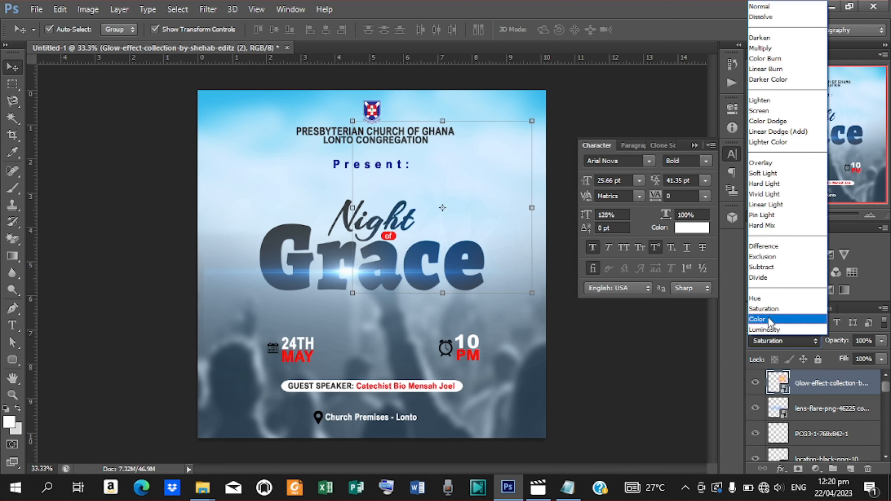
{"action": "left_click", "coordinate": [772, 268]}
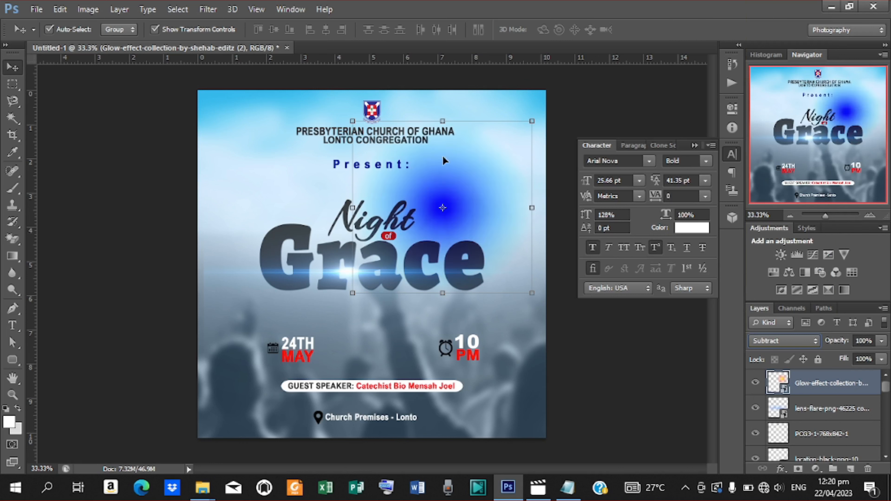
{"action": "left_click_drag", "start_coordinate": [442, 200], "coordinate": [453, 211]}
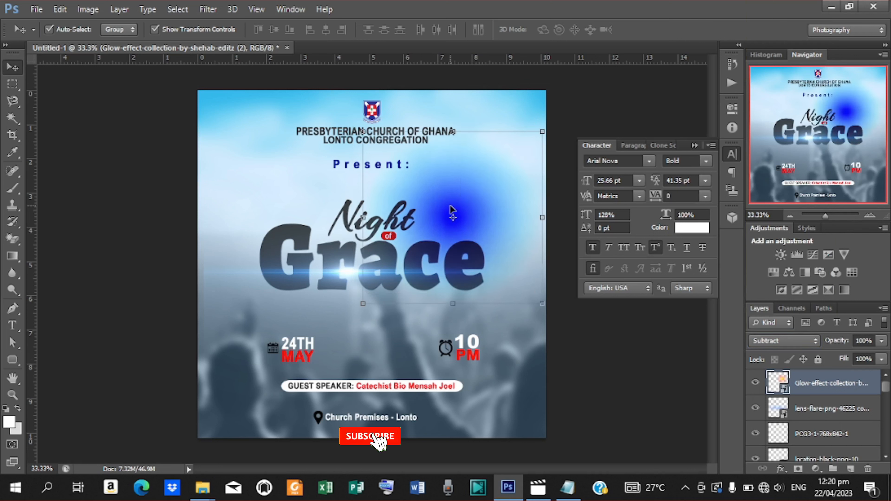
Step: Try the Divide, Luminosity and Color blend modes on the glow layer
{"action": "left_click", "coordinate": [813, 342]}
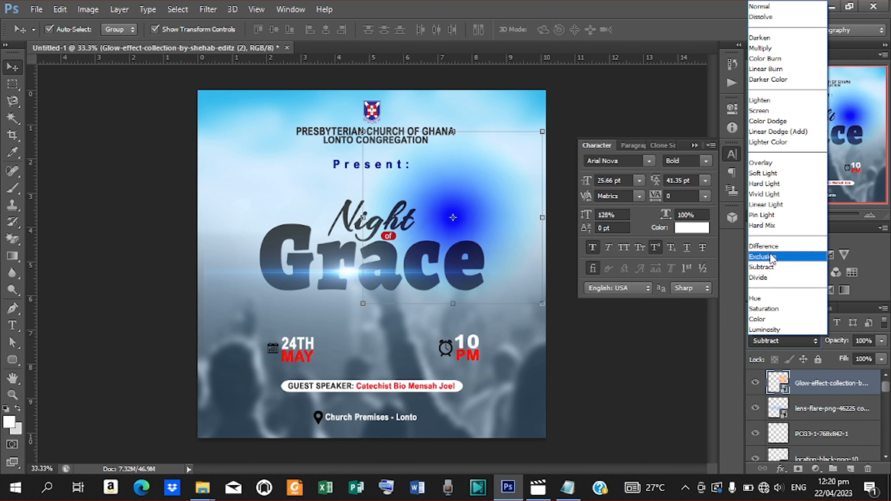
{"action": "left_click", "coordinate": [771, 278]}
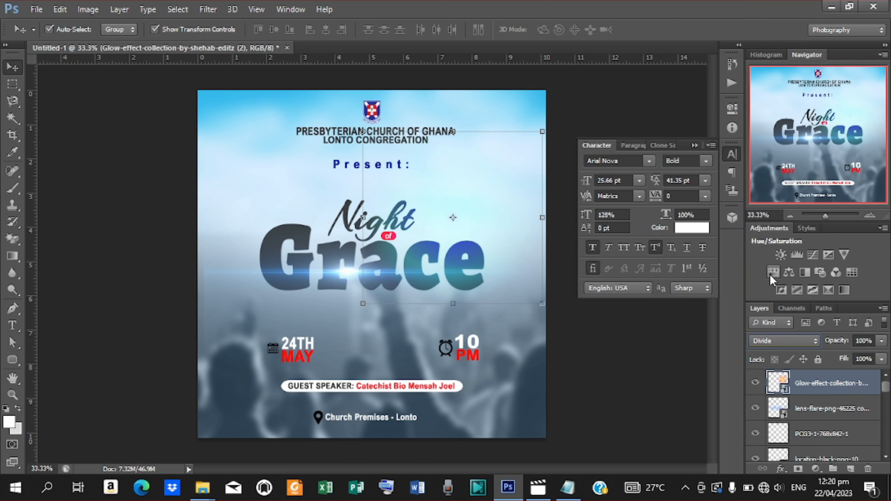
{"action": "left_click", "coordinate": [813, 343]}
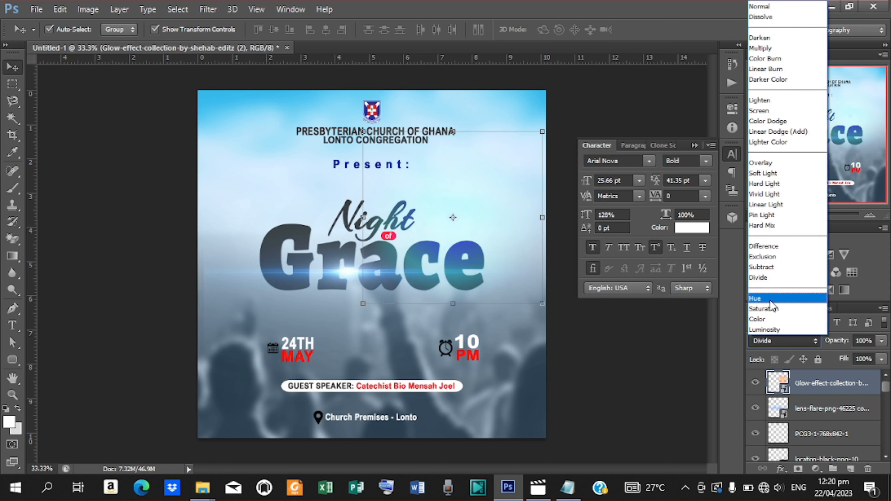
{"action": "left_click", "coordinate": [771, 330]}
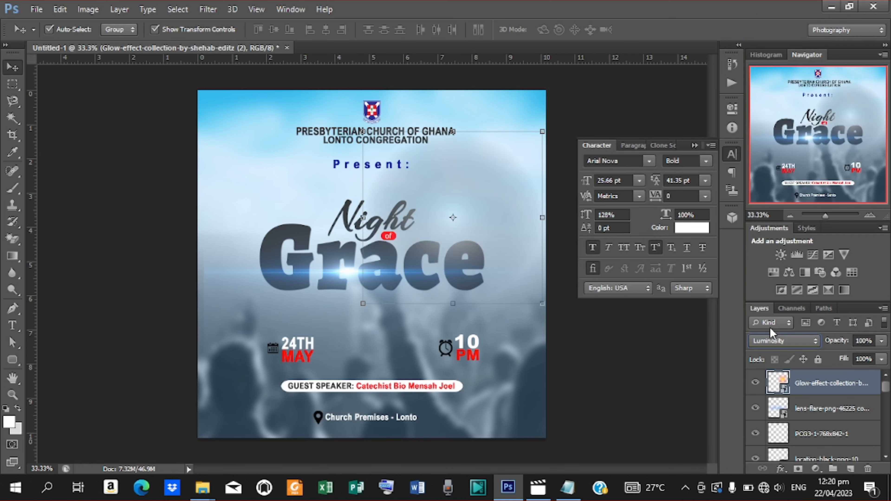
{"action": "left_click", "coordinate": [814, 346]}
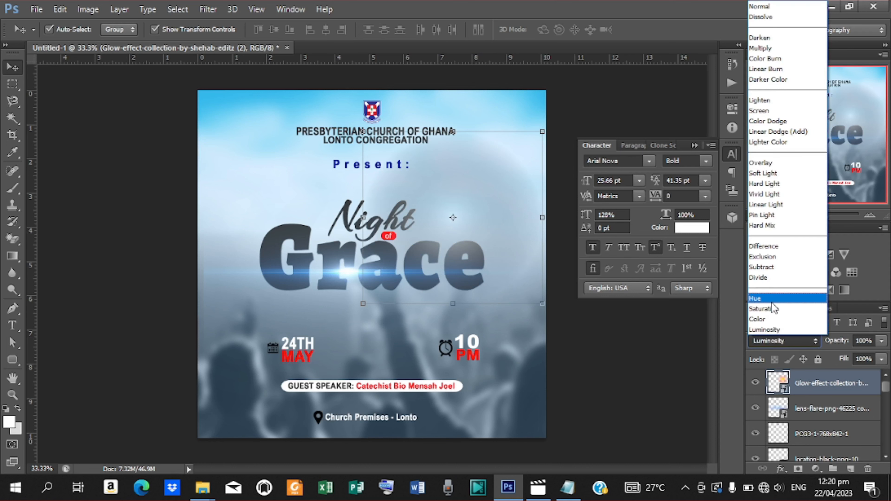
{"action": "left_click", "coordinate": [766, 320]}
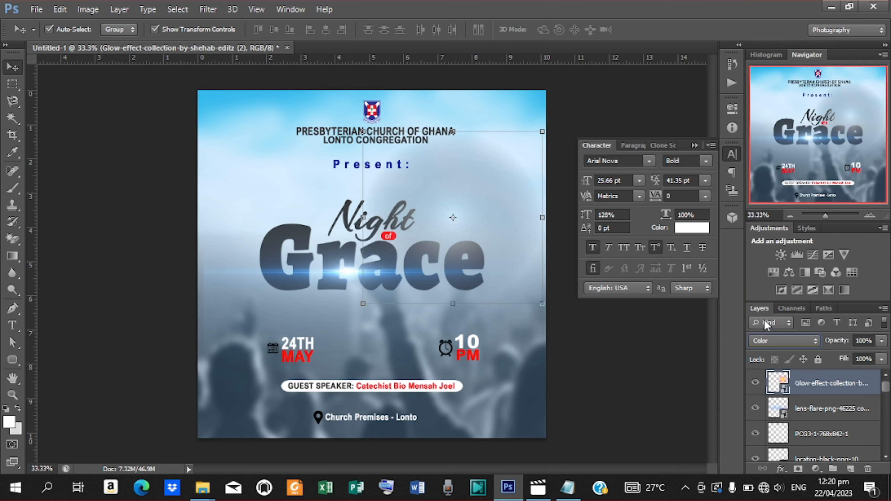
Step: Compare the Screen and Multiply blend modes on the glow layer, settle on Lighten and deselect the layer
{"action": "left_click", "coordinate": [816, 343]}
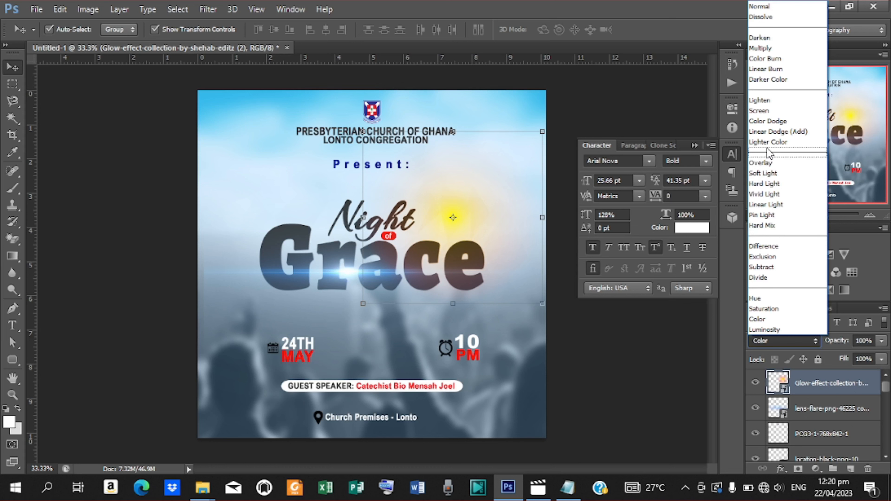
{"action": "left_click", "coordinate": [767, 111]}
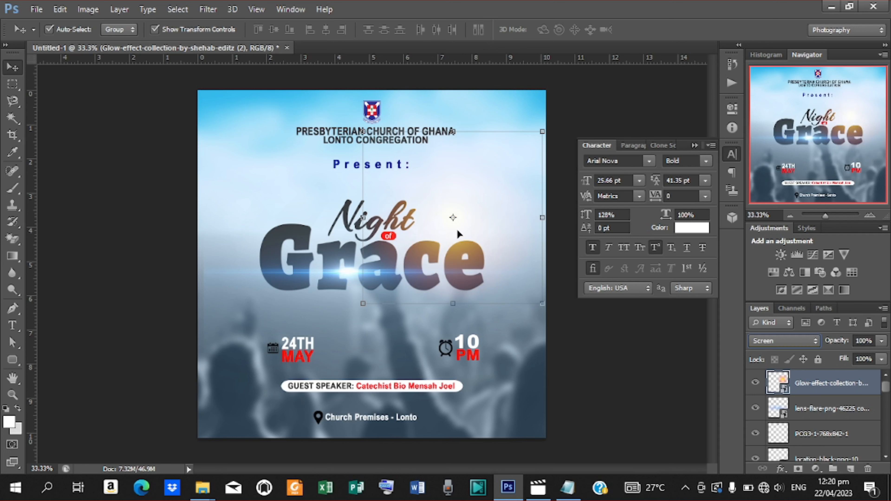
{"action": "key", "text": "shift+minus"}
{"action": "key", "text": "shift+minus"}
{"action": "key", "text": "shift+minus"}
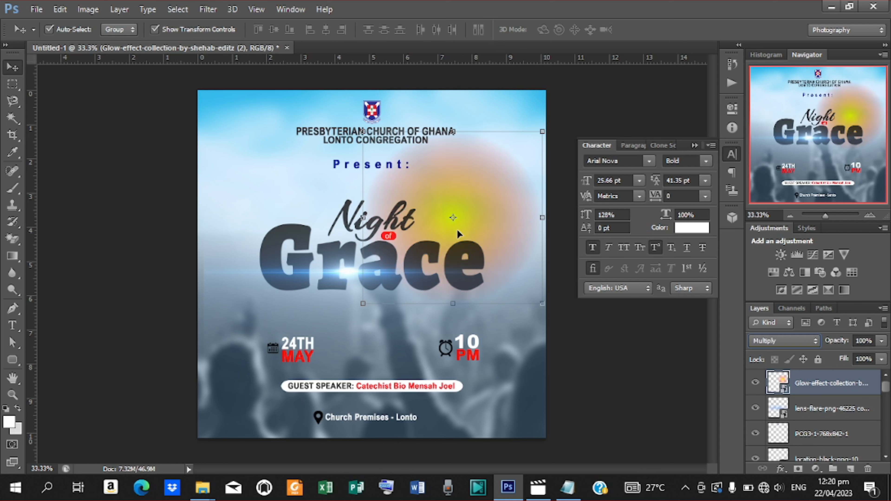
{"action": "key", "text": "shift+plus"}
{"action": "key", "text": "shift+plus"}
{"action": "key", "text": "shift+plus"}
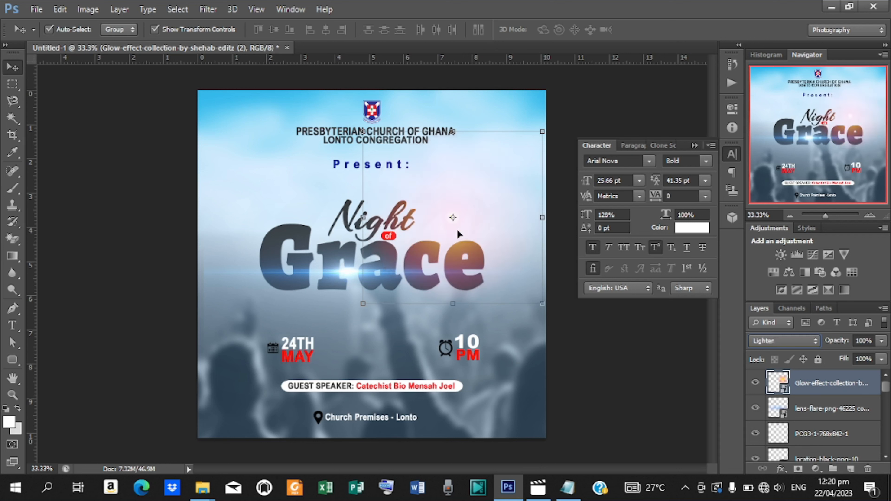
{"action": "left_click", "coordinate": [629, 344]}
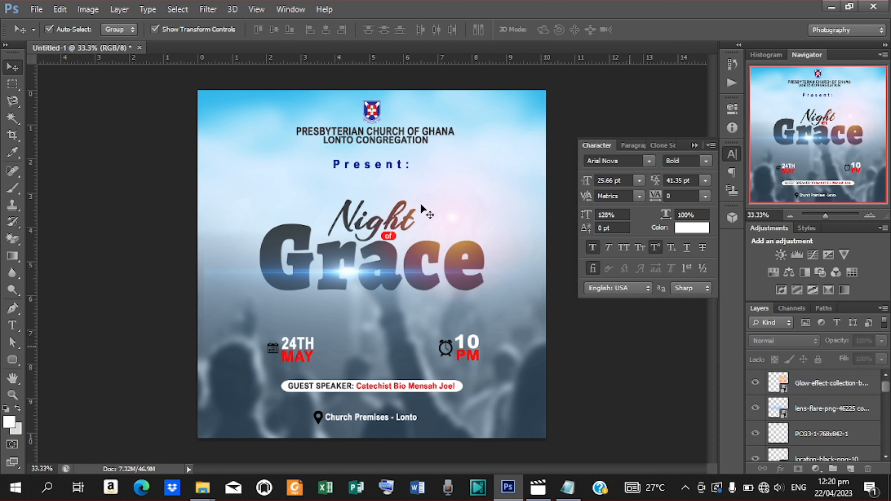